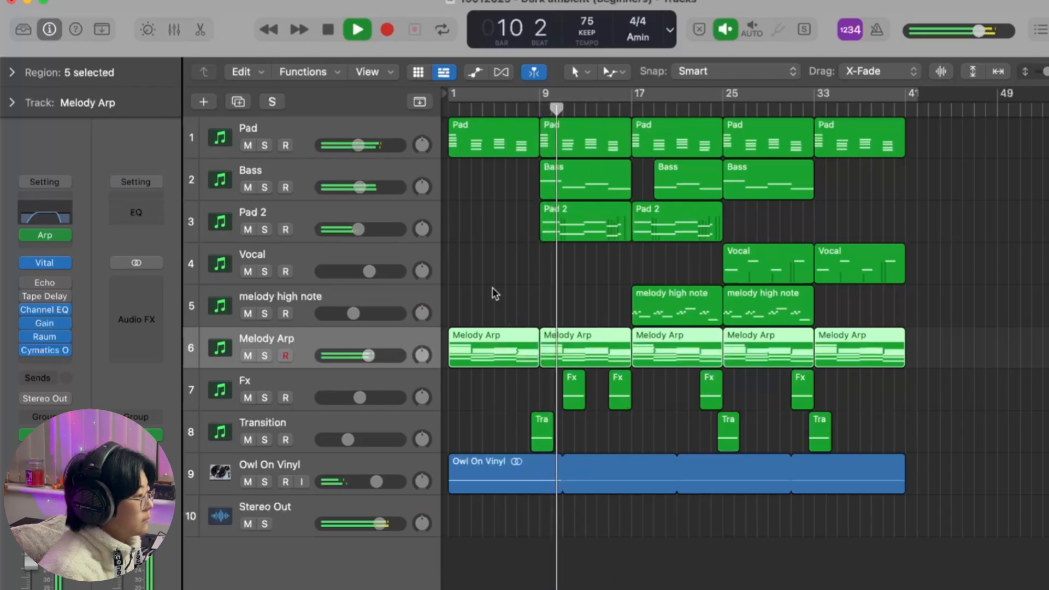
# Step: Reduce the Valhalla Supermassive mix on the Pad track to 70.7%, briefly soloing the track to hear it
pyautogui.click(328, 131)
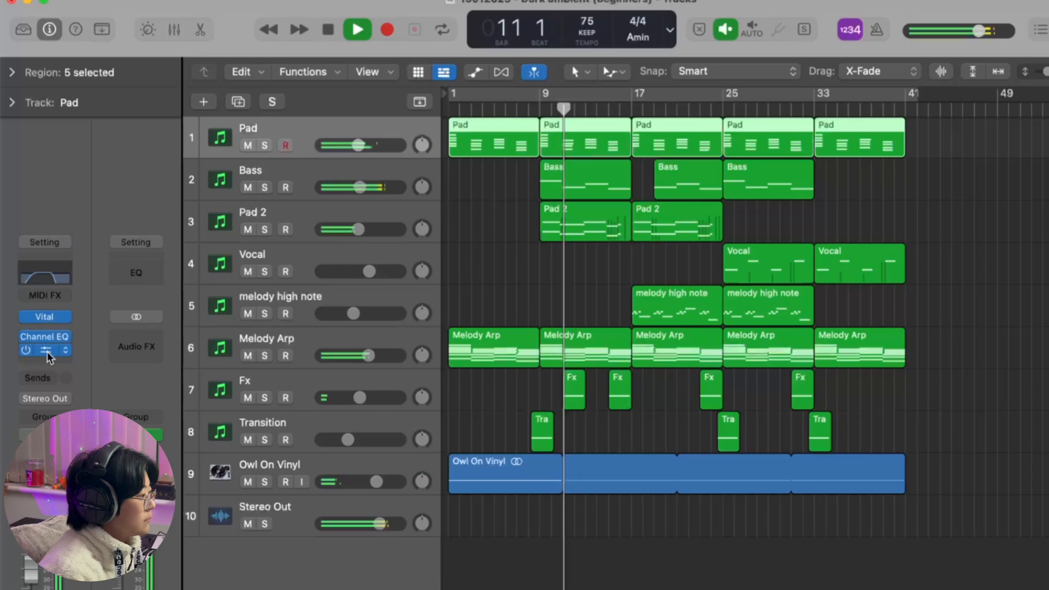
pyautogui.click(47, 350)
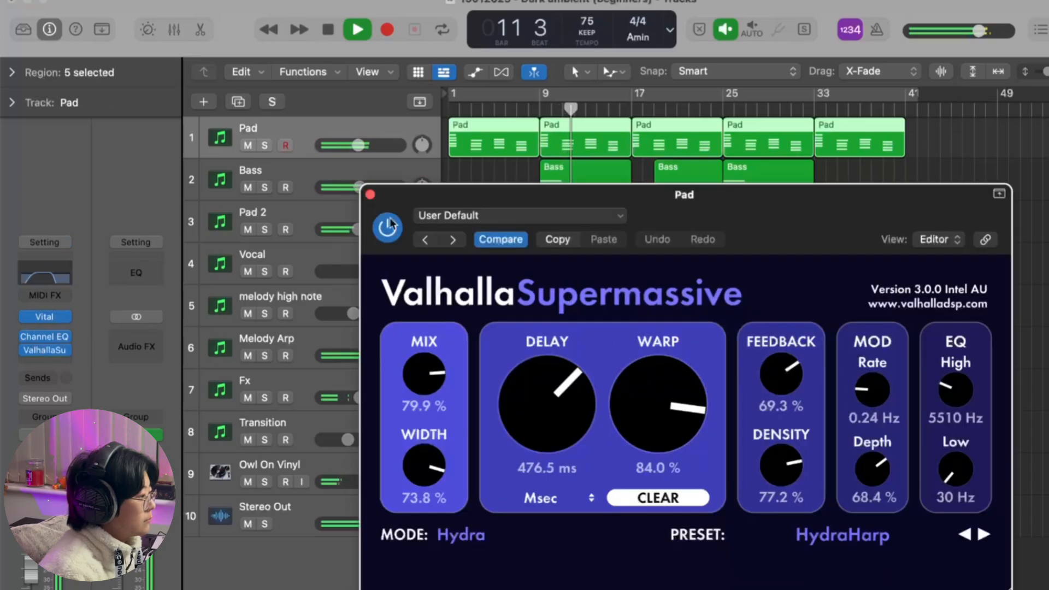
pyautogui.press('s')
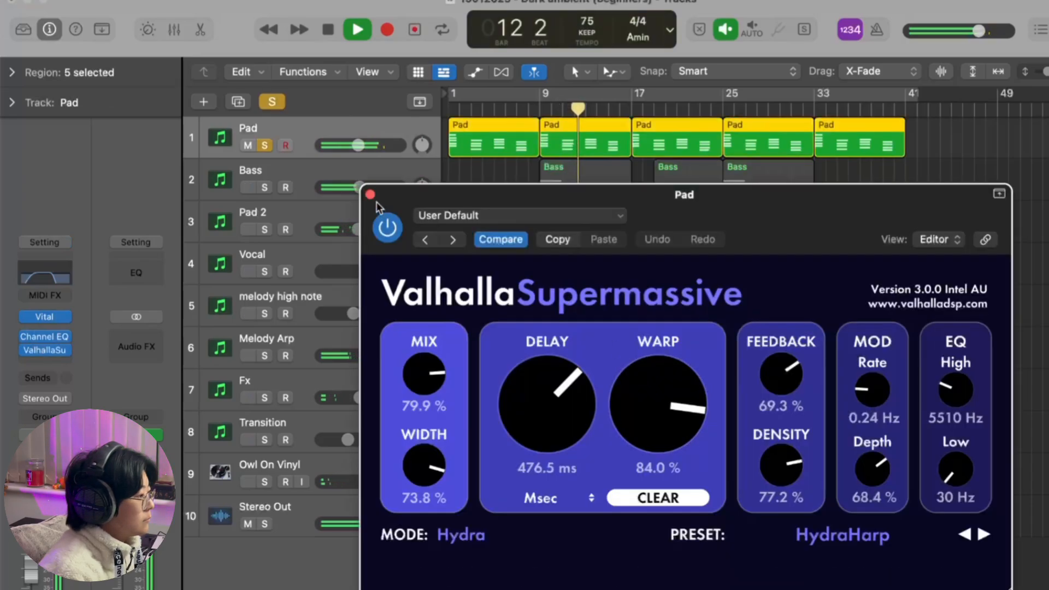
pyautogui.press('s')
pyautogui.moveTo(430, 370); pyautogui.dragTo(430, 387)
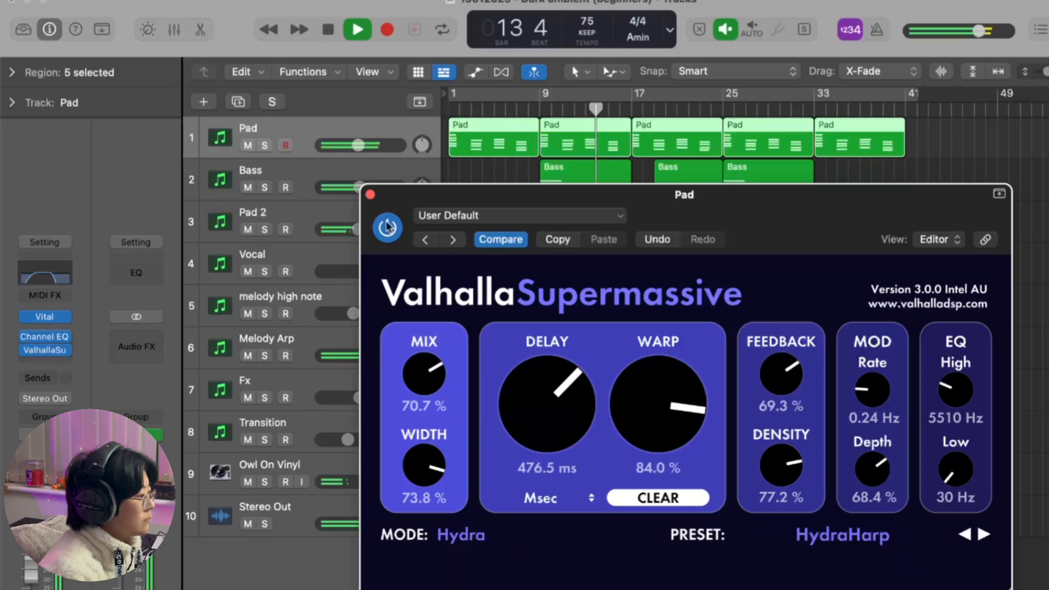
pyautogui.click(370, 194)
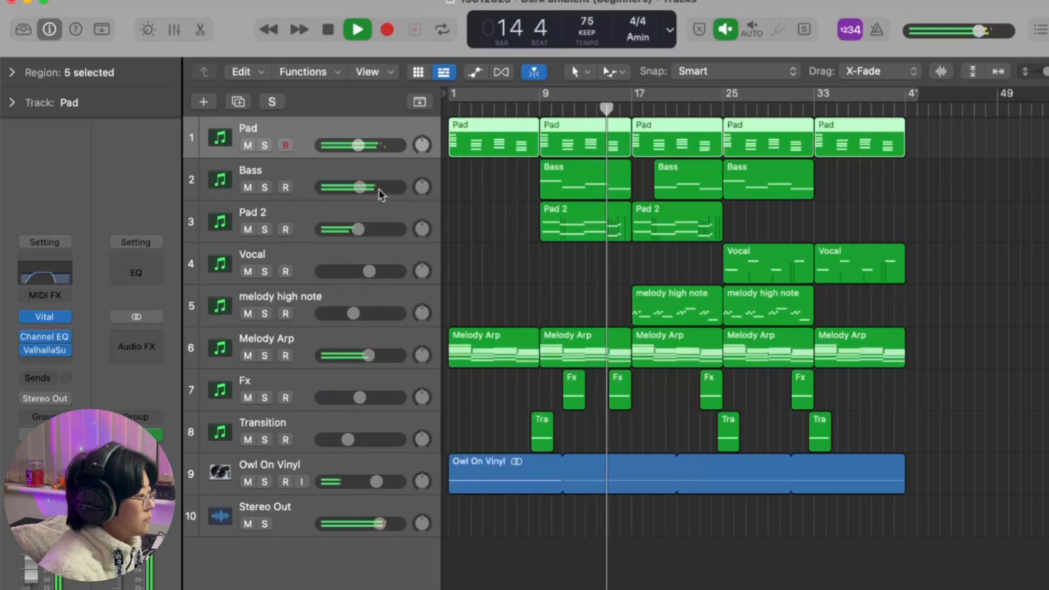
# Step: Compare the Modern and Analogue styles of Replika XT on the melody high note track and settle on Analogue
pyautogui.click(372, 175)
pyautogui.click(366, 216)
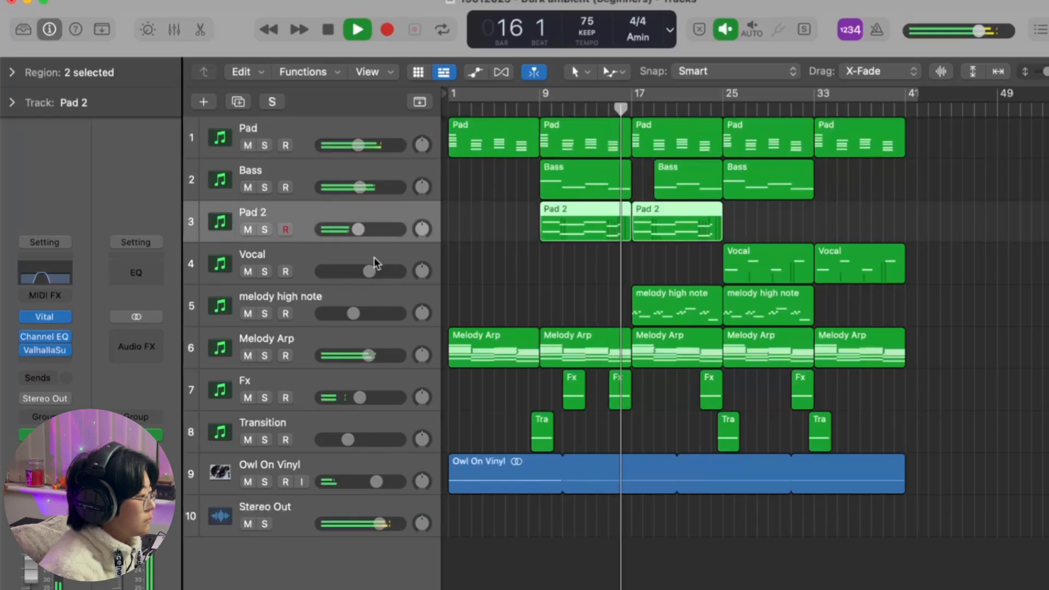
pyautogui.click(366, 303)
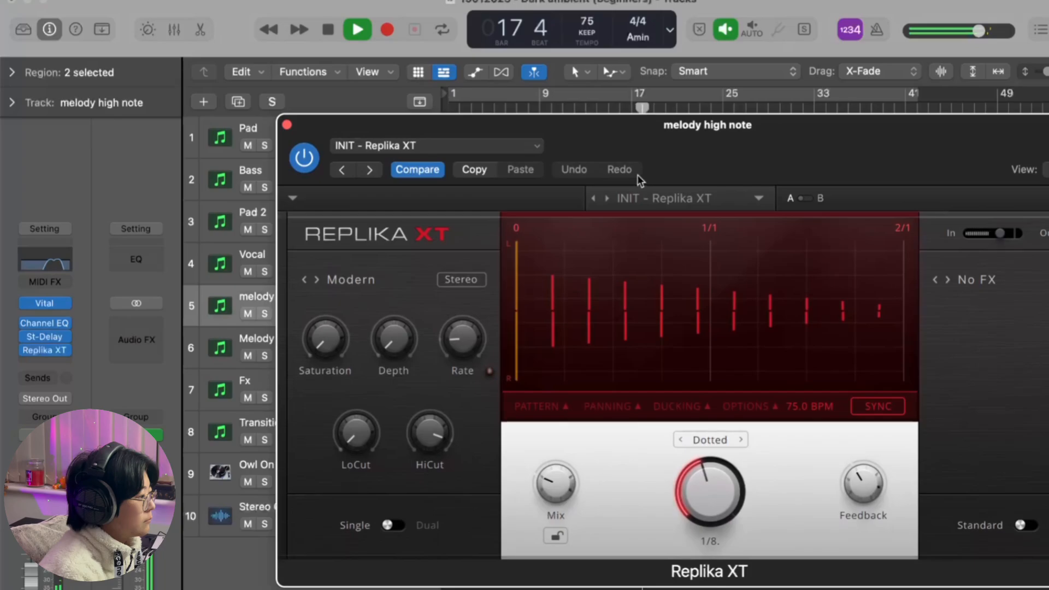
pyautogui.click(300, 266)
pyautogui.click(618, 265)
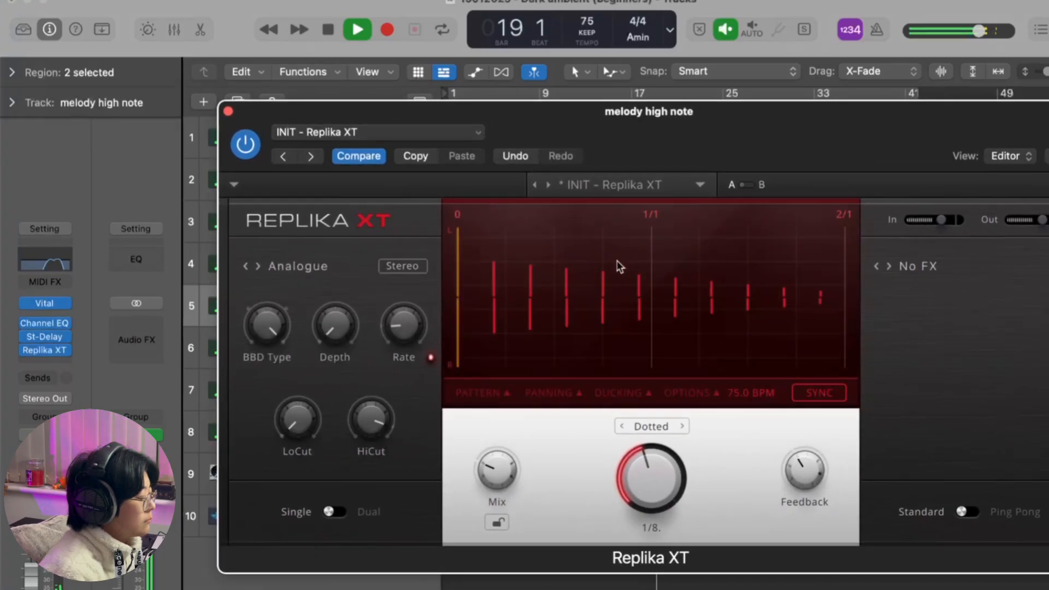
pyautogui.click(314, 267)
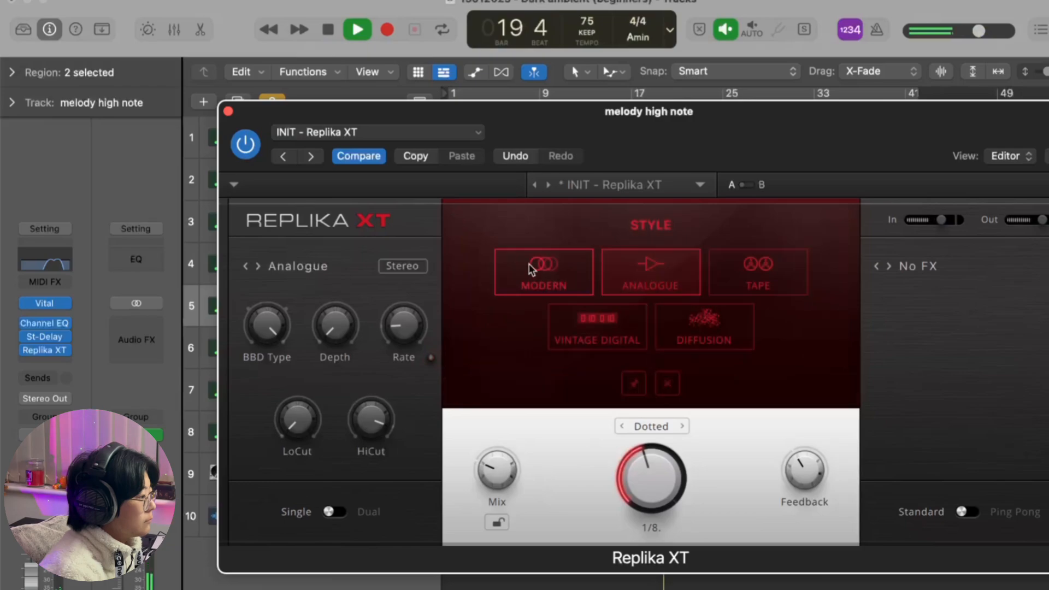
pyautogui.click(529, 268)
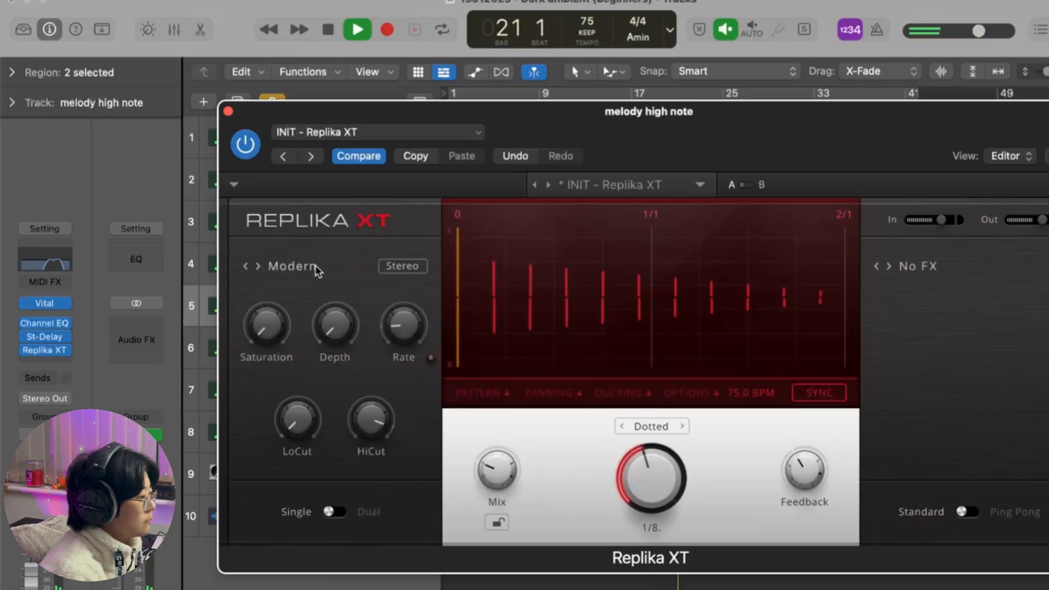
pyautogui.click(293, 268)
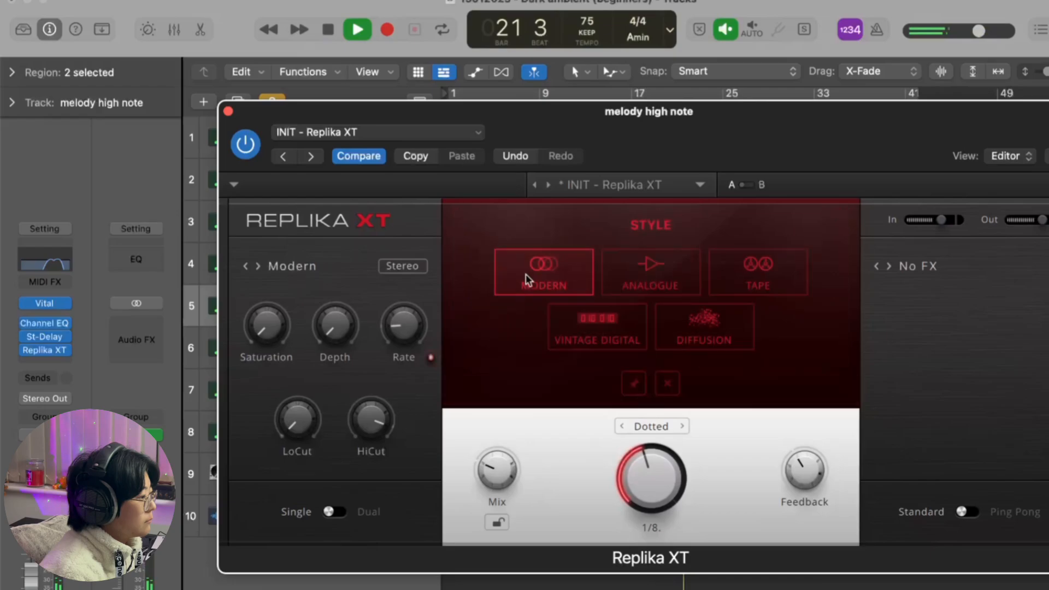
pyautogui.click(637, 278)
# Step: Set the Replika XT mix to 69% / 31% and its feedback to 49.0%, and close the plug-in
pyautogui.moveTo(498, 472); pyautogui.dragTo(498, 471)
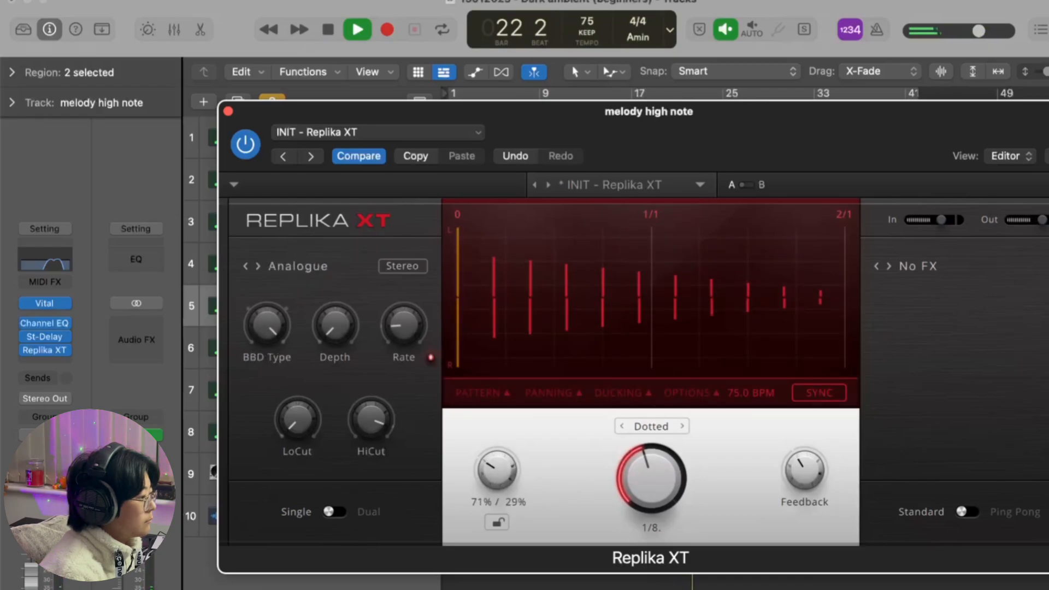
pyautogui.moveTo(820, 484)
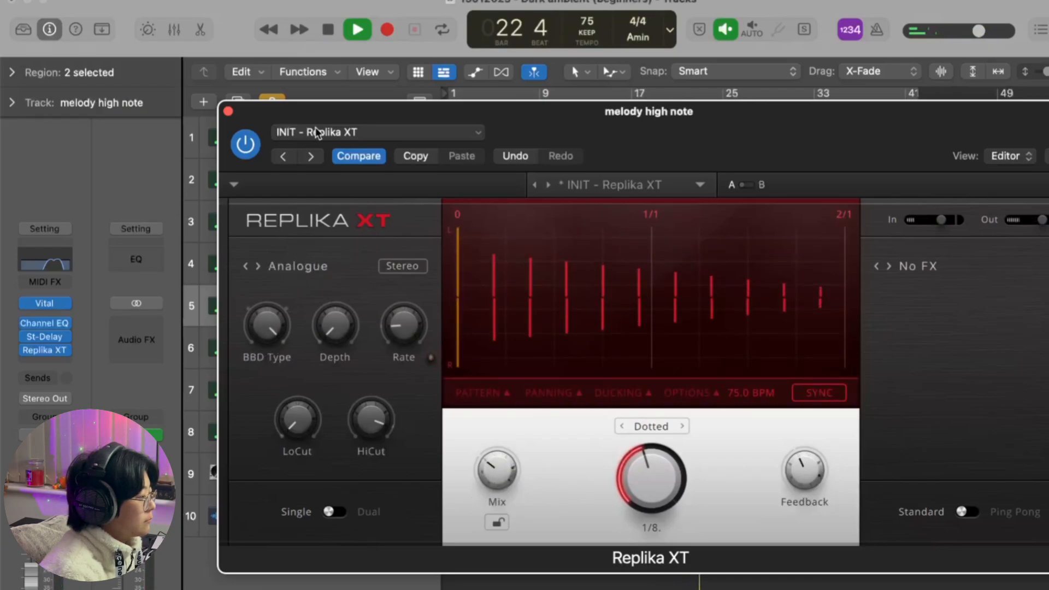
pyautogui.click(228, 111)
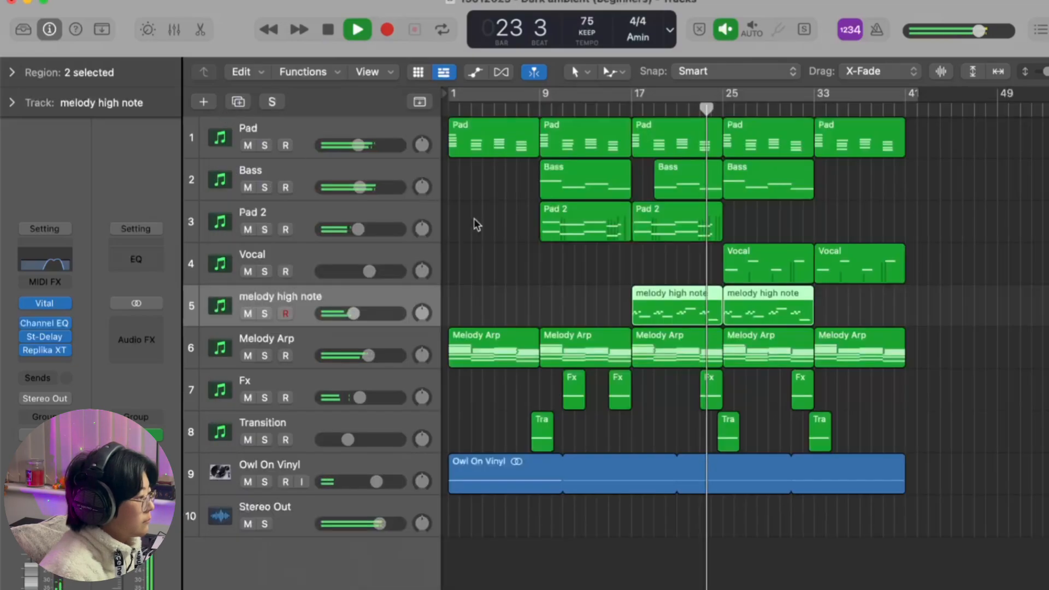
# Step: Check the channel strips of the Melody Arp, Vocal, Fx and Transition tracks during playback, and stop playback
pyautogui.click(291, 343)
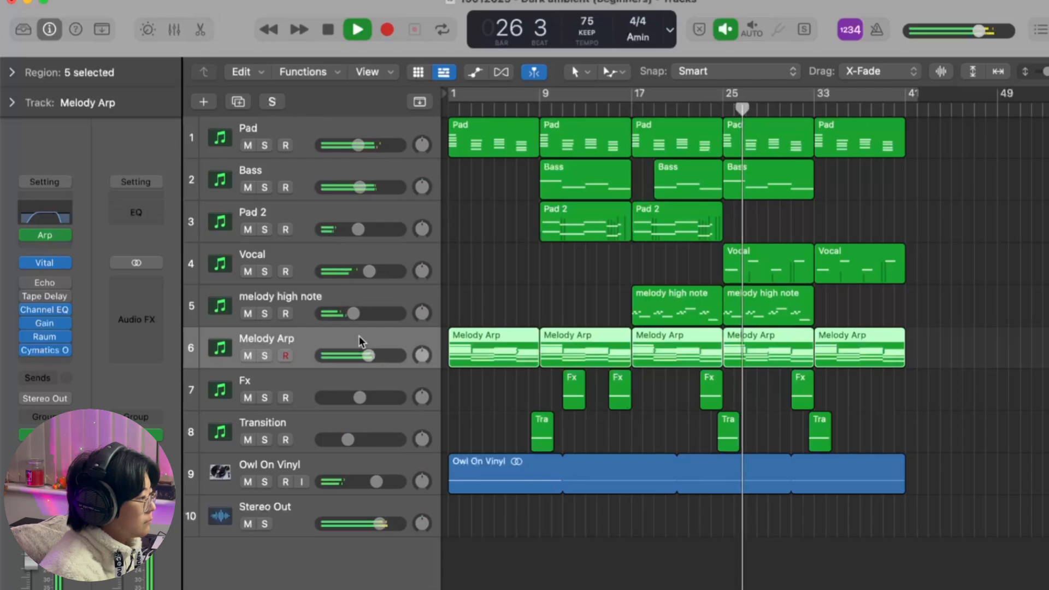
pyautogui.click(354, 252)
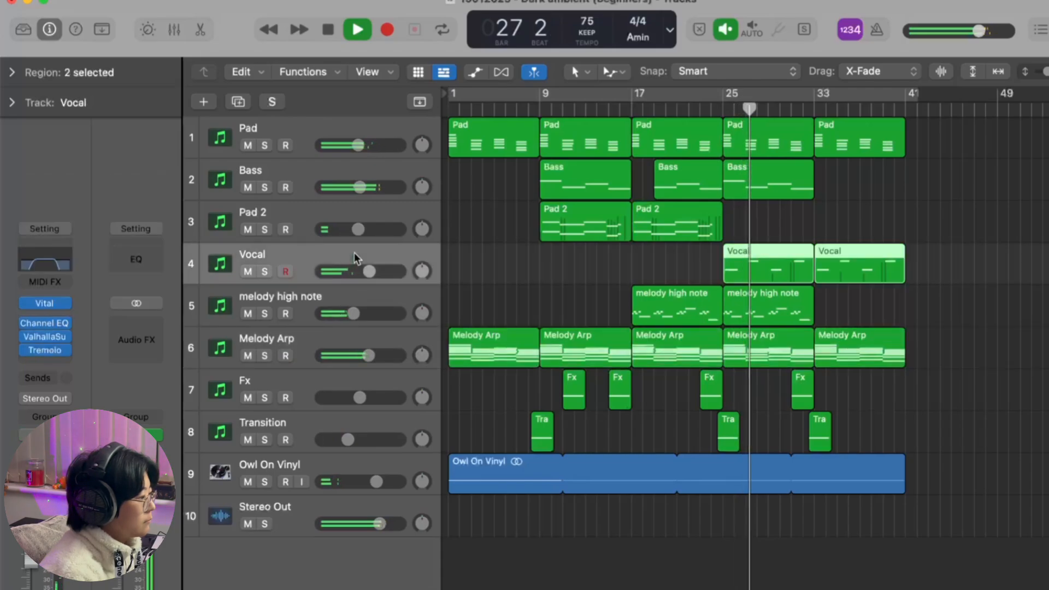
pyautogui.click(346, 335)
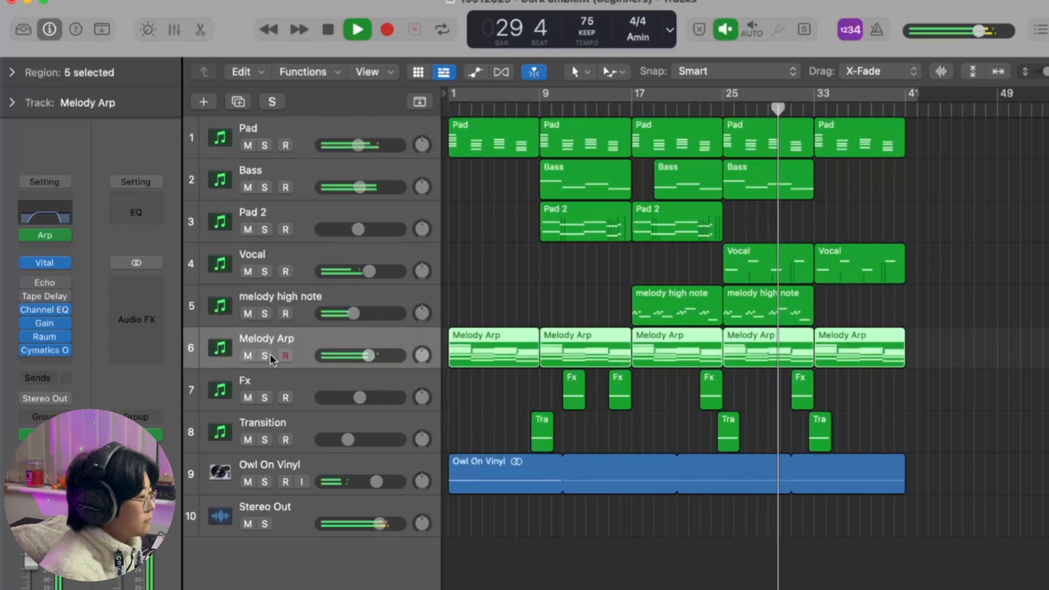
pyautogui.click(394, 384)
pyautogui.click(382, 432)
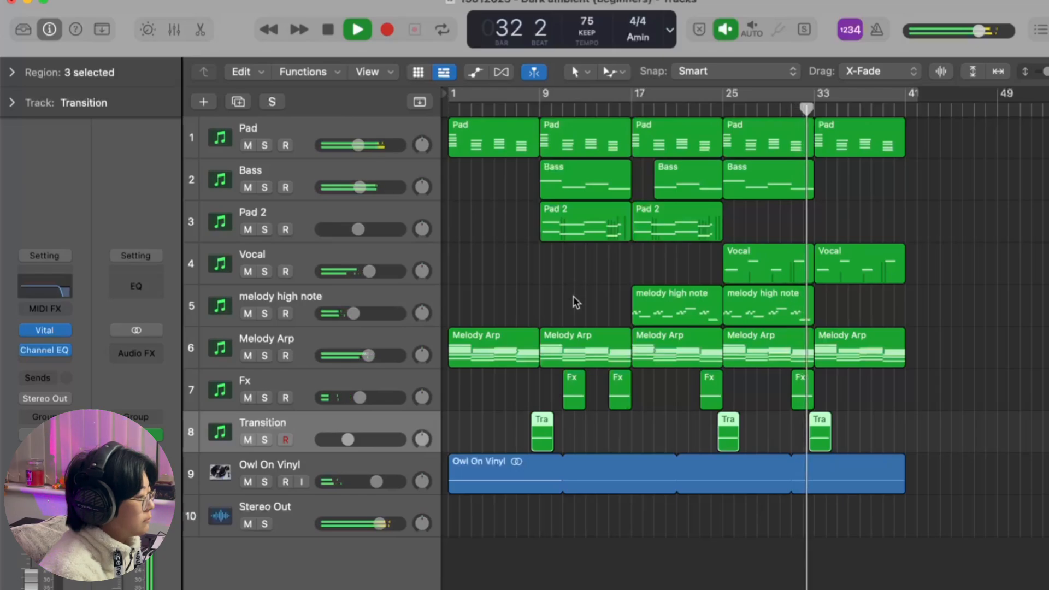
pyautogui.press('space')
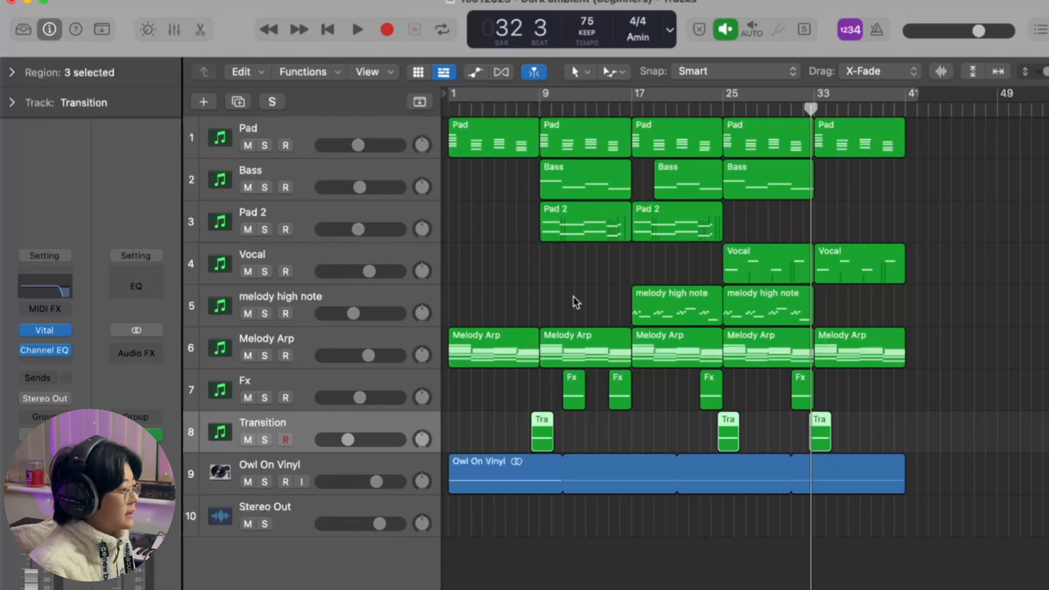
# Step: Review the Valhalla Supermassive mix setting on the Pad track and close the plug-in
pyautogui.click(318, 125)
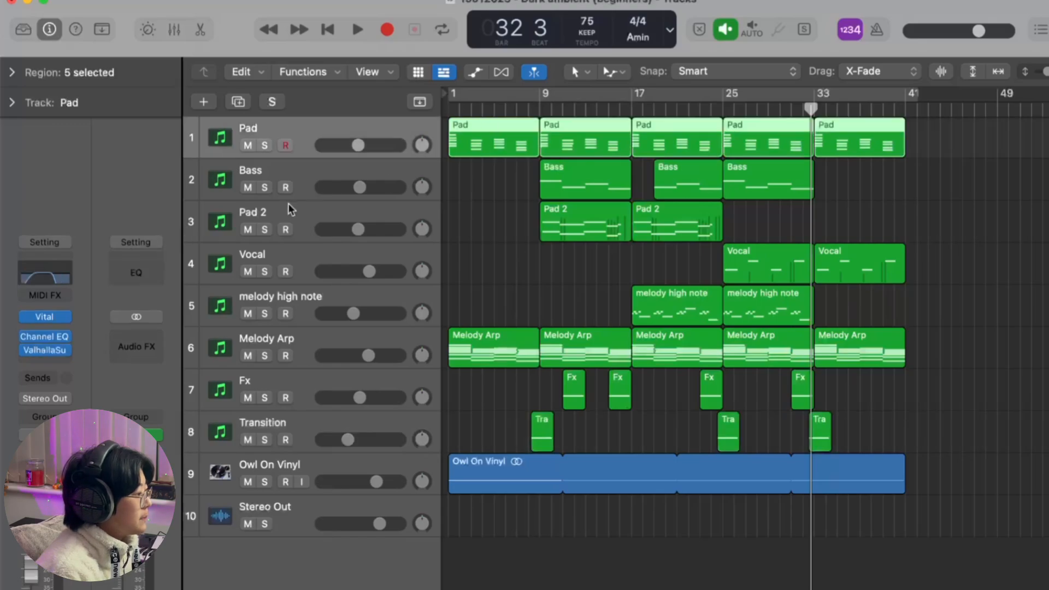
pyautogui.click(48, 356)
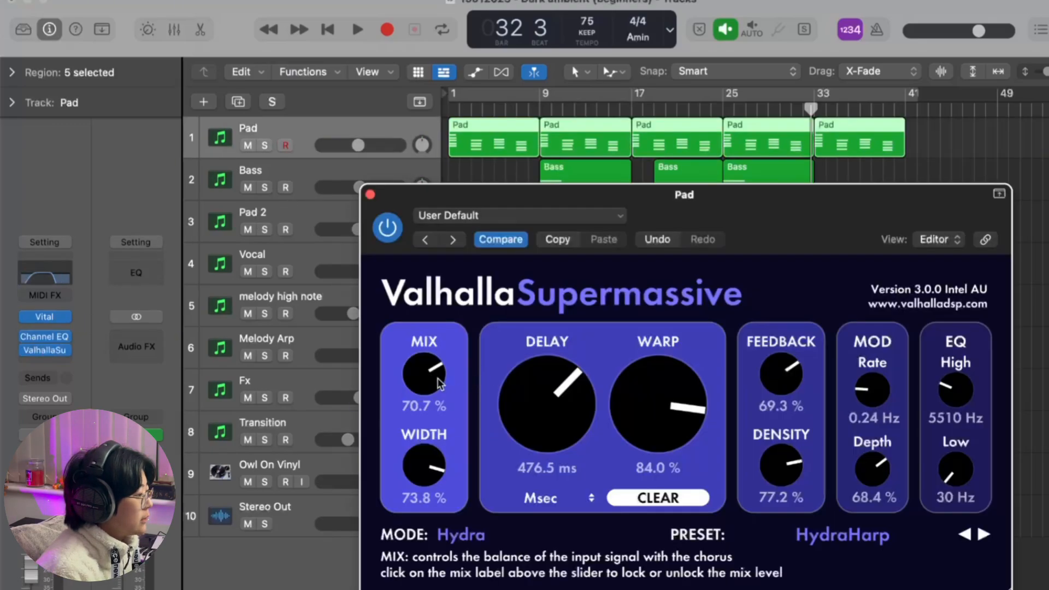
pyautogui.click(371, 195)
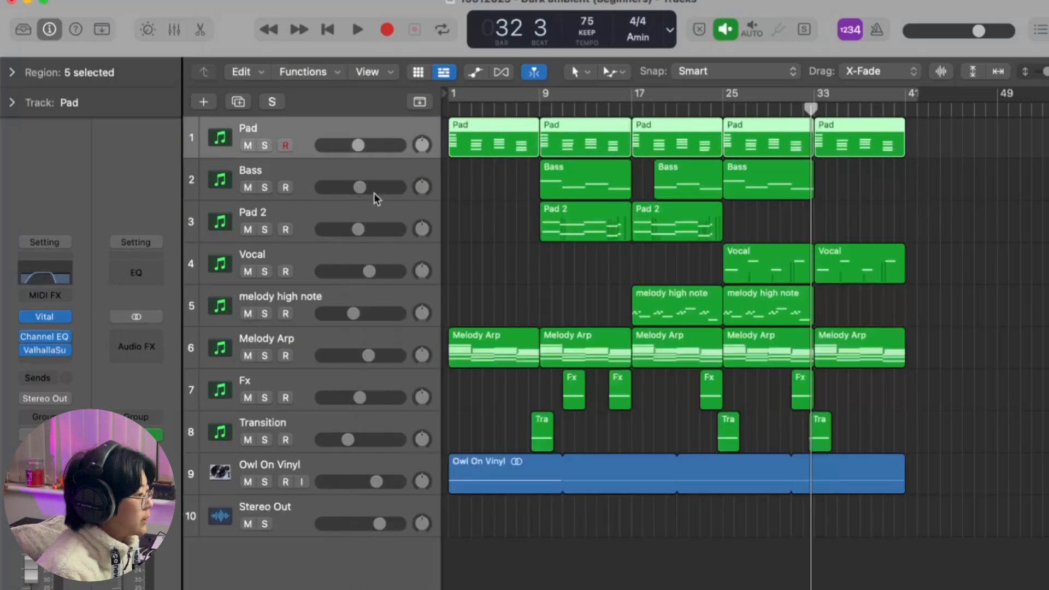
# Step: Review the Replika XT style options and mix setting on the melody high note track, leaving Analogue selected
pyautogui.click(374, 293)
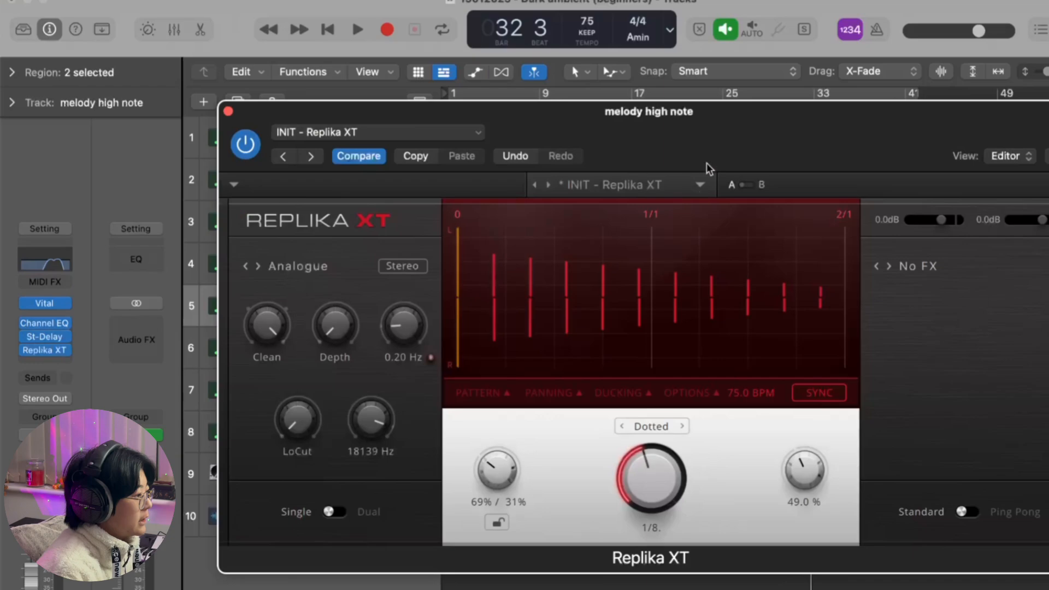
pyautogui.moveTo(710, 154); pyautogui.dragTo(710, 143)
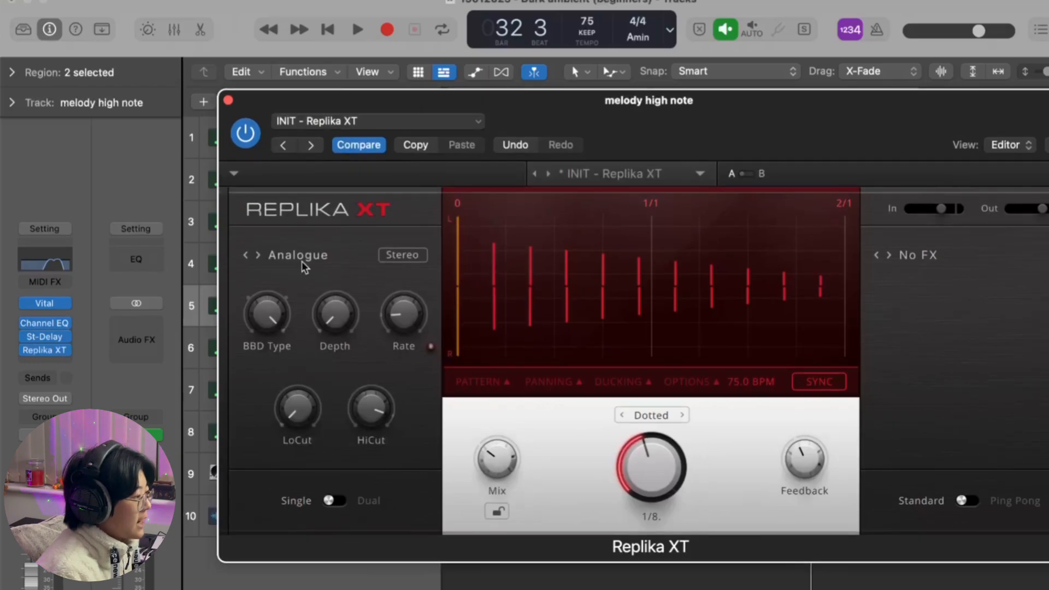
pyautogui.click(302, 261)
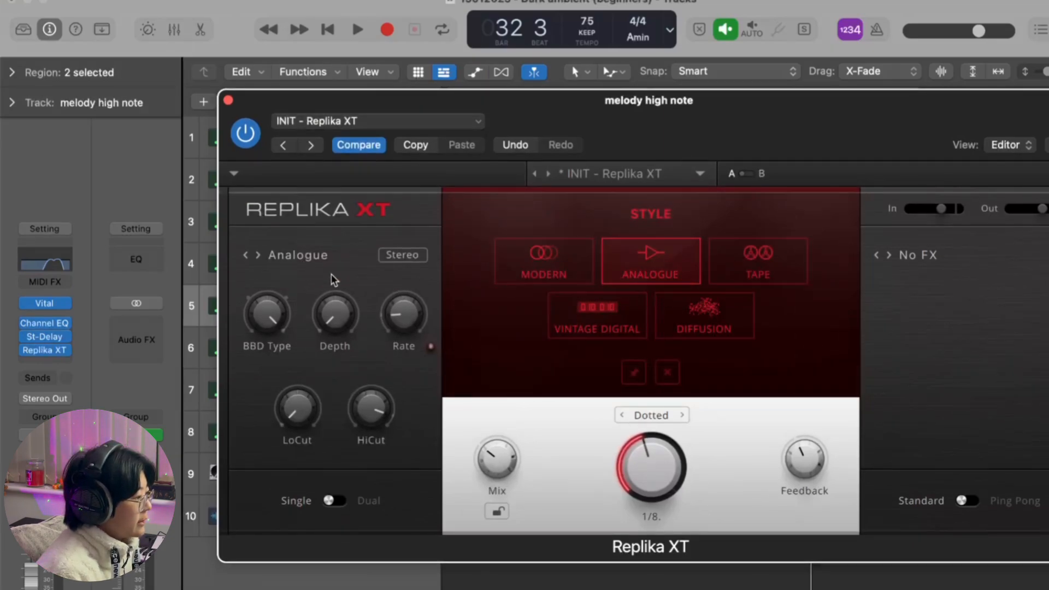
pyautogui.click(320, 264)
pyautogui.moveTo(490, 454)
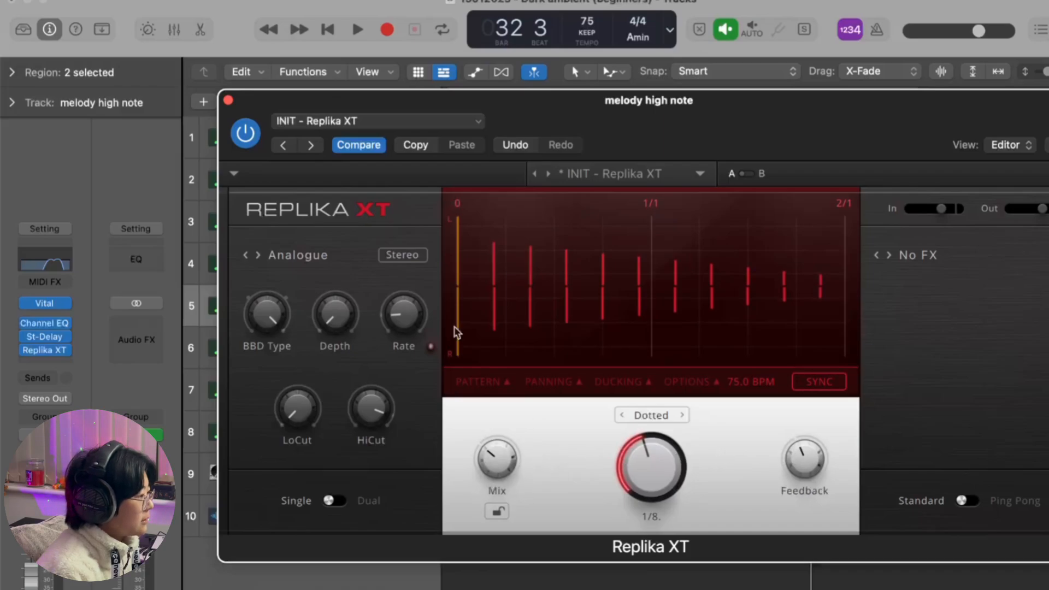
pyautogui.click(228, 100)
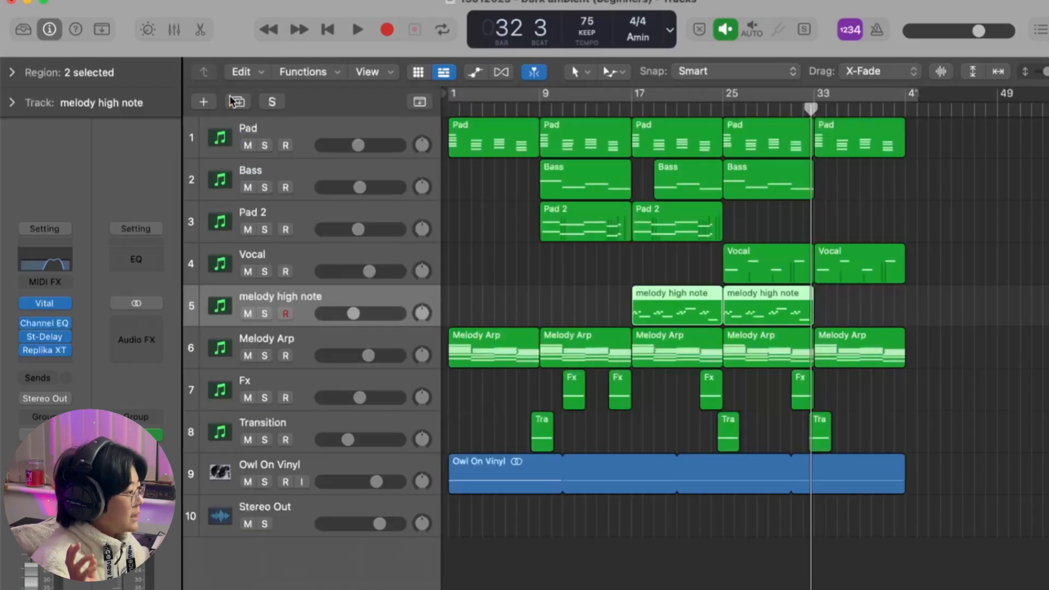
# Step: Solo the Melody Arp track and play a short passage from bar 9
pyautogui.click(322, 343)
pyautogui.click(542, 112)
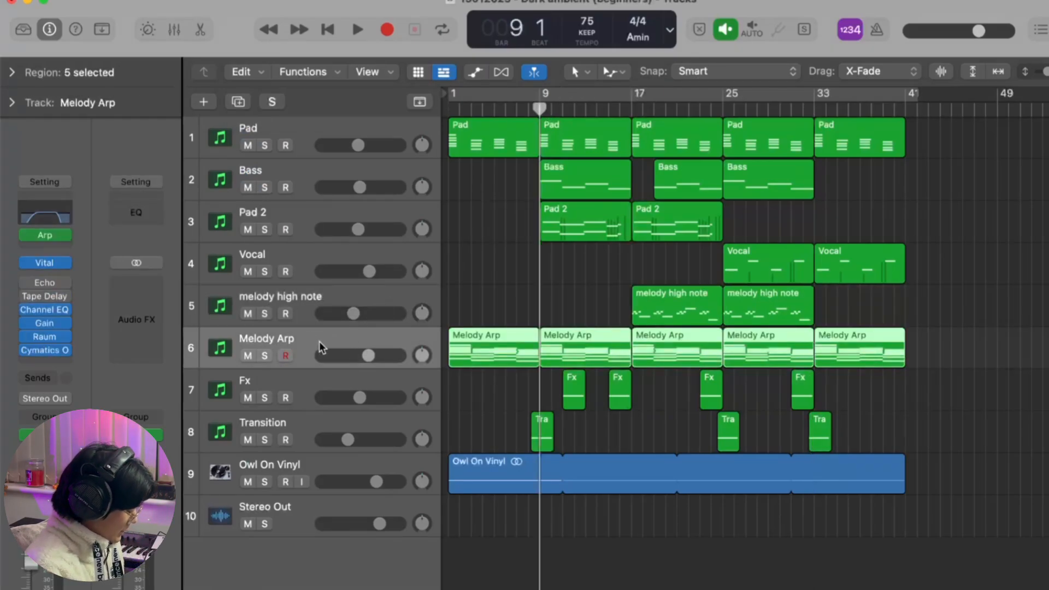
pyautogui.press('s')
pyautogui.press('space')
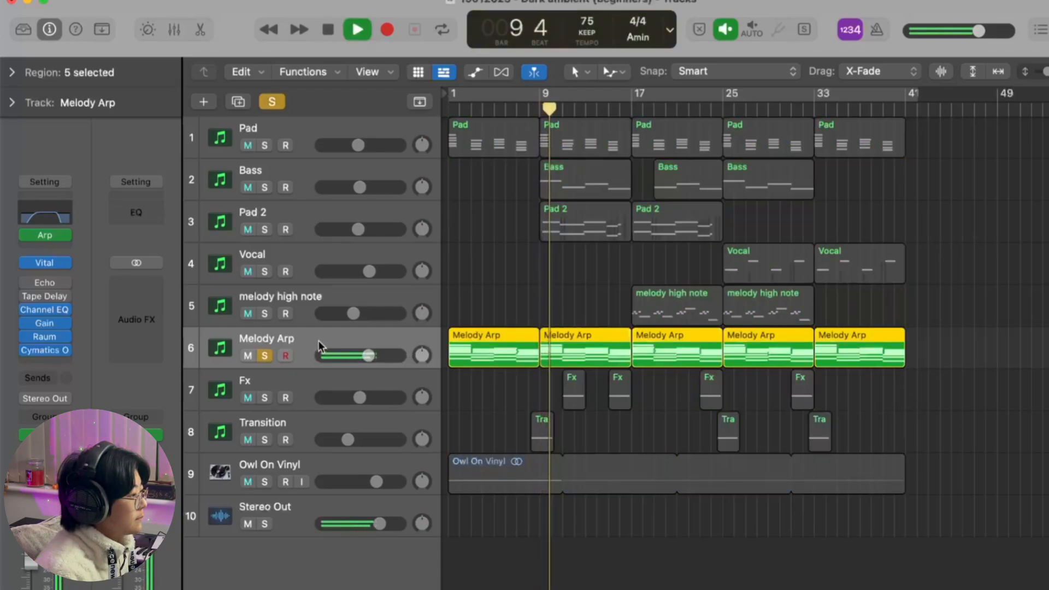
pyautogui.press('space')
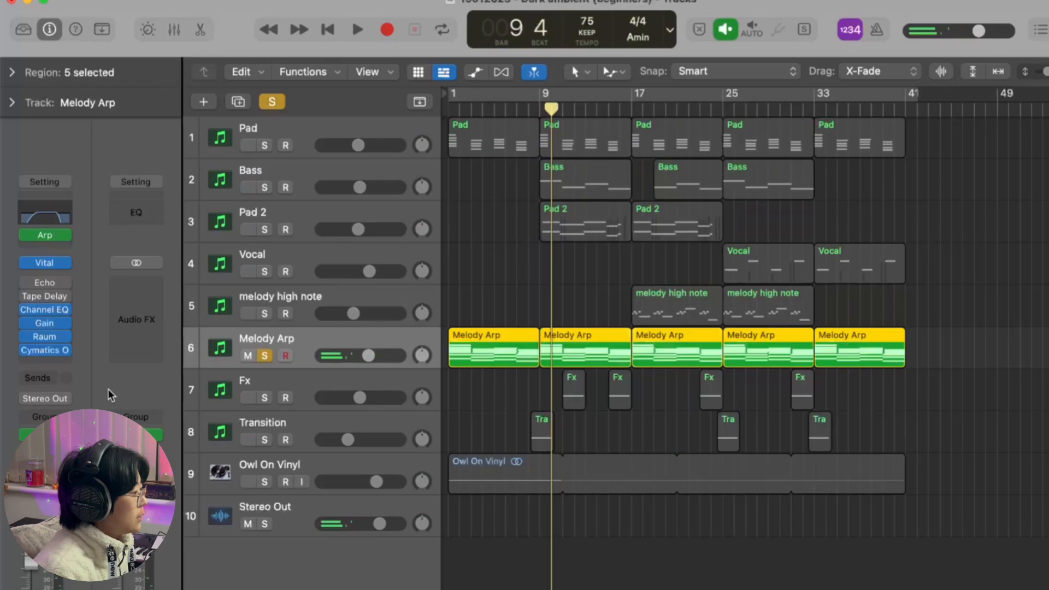
# Step: Add the BABY Audio Transit 2 effect in stereo at the end of the Melody Arp track's effects chain
pyautogui.click(55, 363)
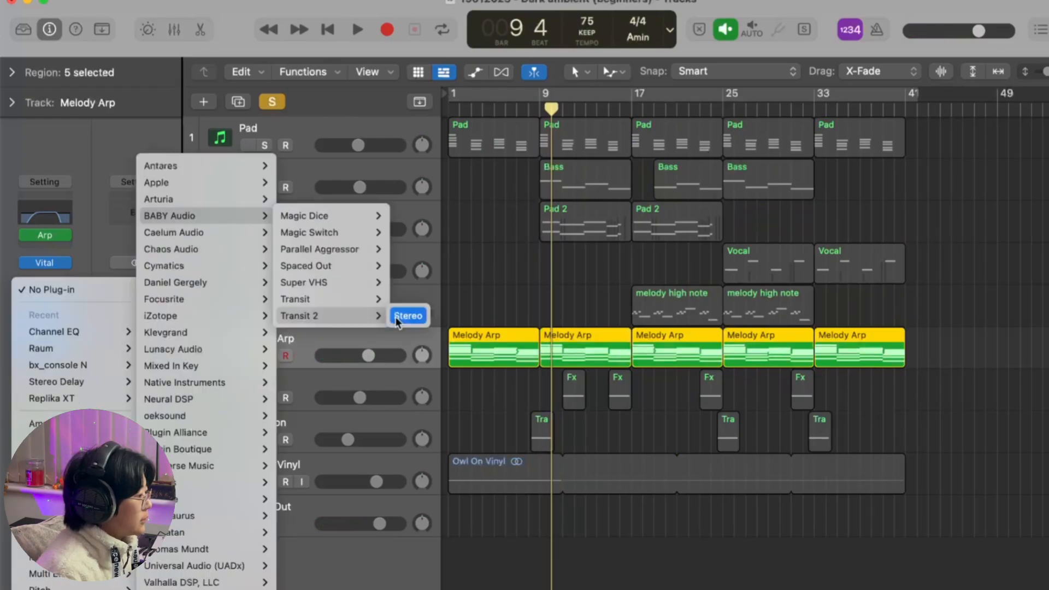
pyautogui.click(545, 233)
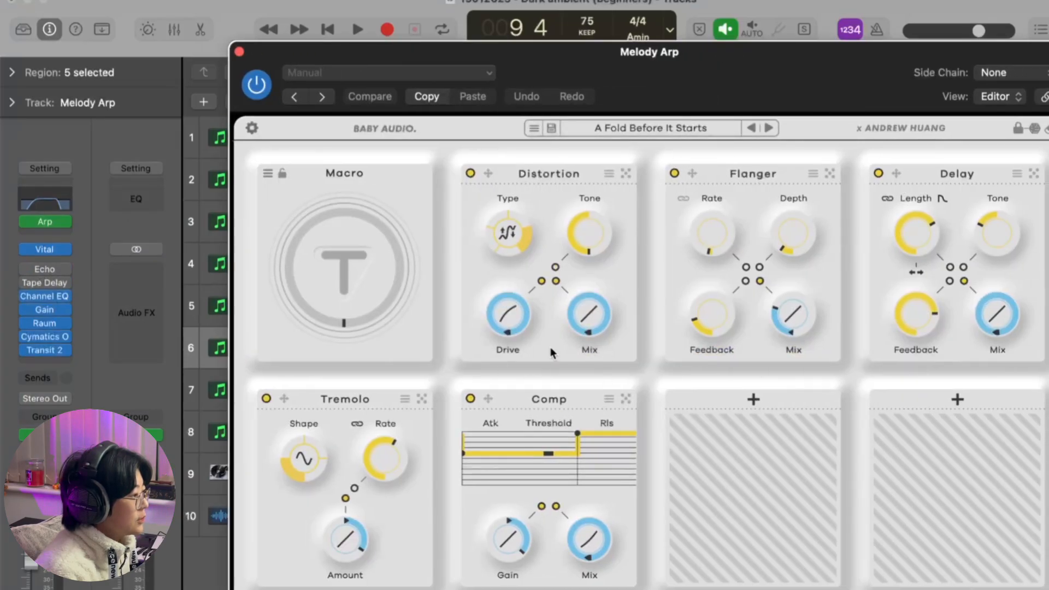
pyautogui.moveTo(742, 74); pyautogui.dragTo(697, 37)
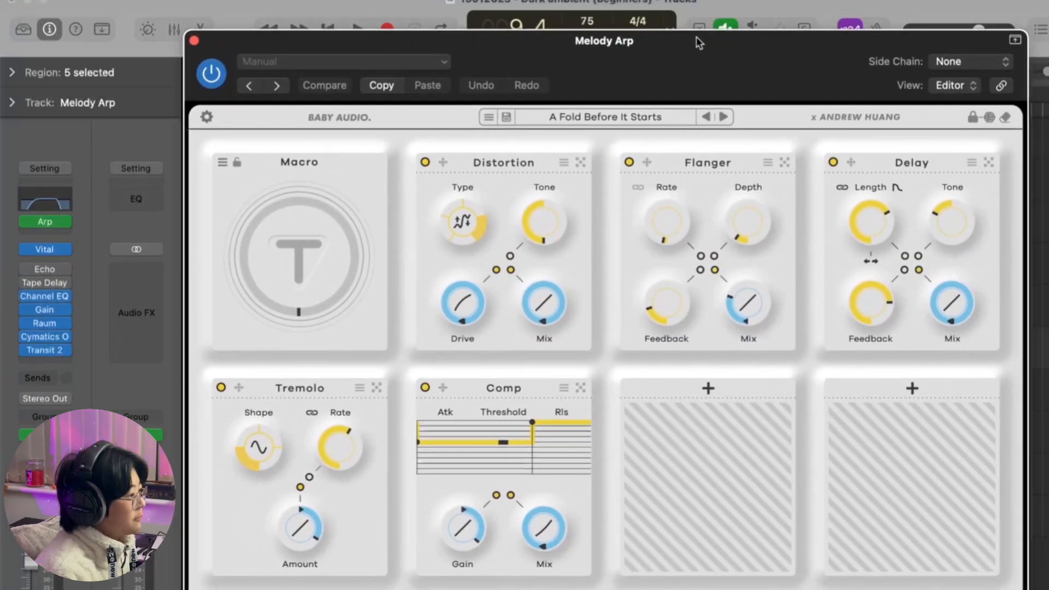
pyautogui.moveTo(700, 270)
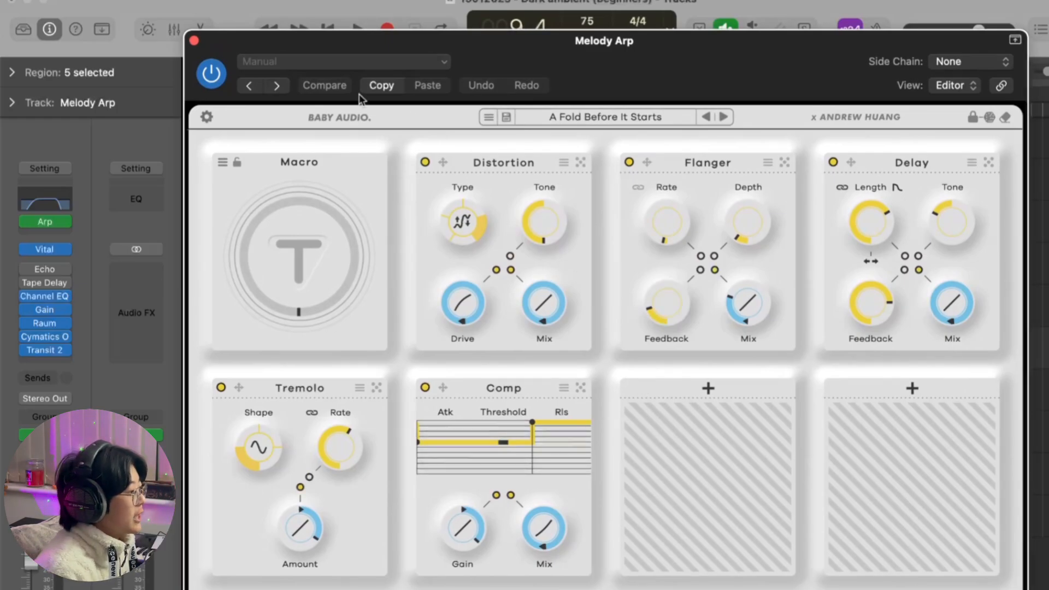
pyautogui.moveTo(818, 76); pyautogui.dragTo(818, 69)
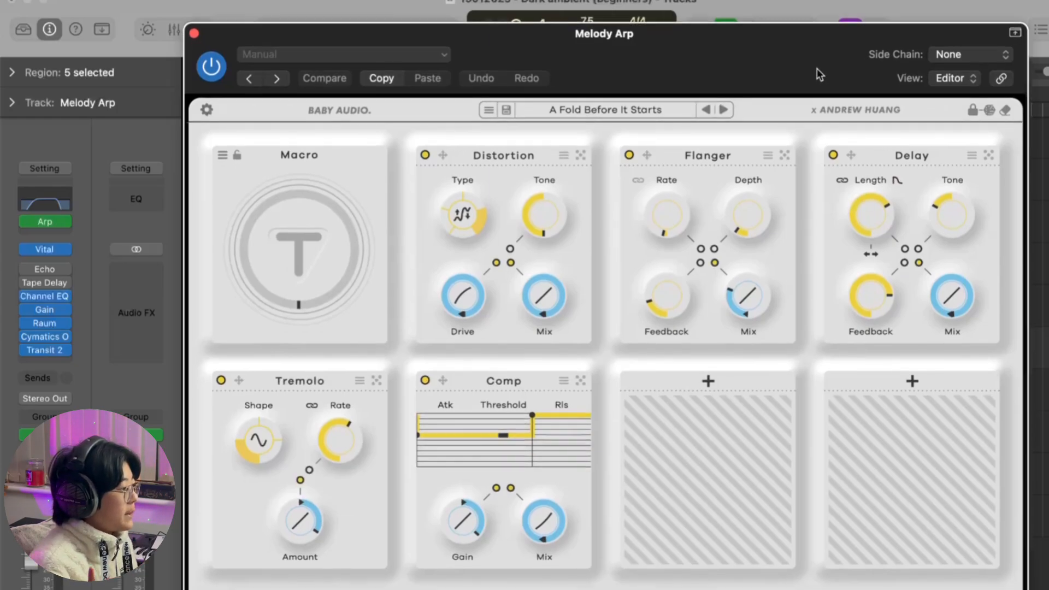
# Step: Clear the Transit 2 effects chain and add an Autopan module in the first empty slot
pyautogui.click(1006, 112)
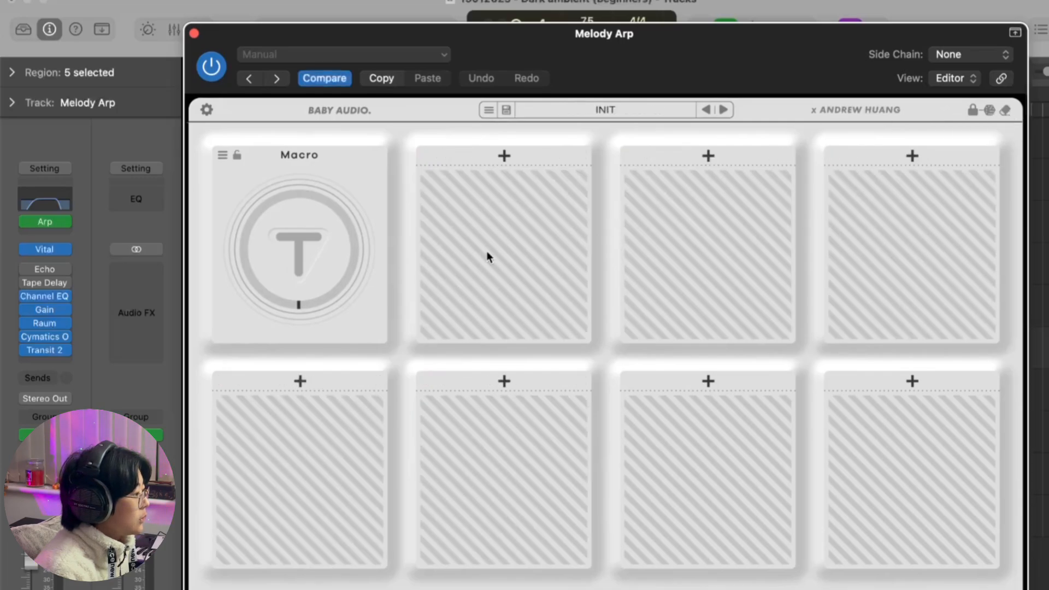
pyautogui.click(502, 156)
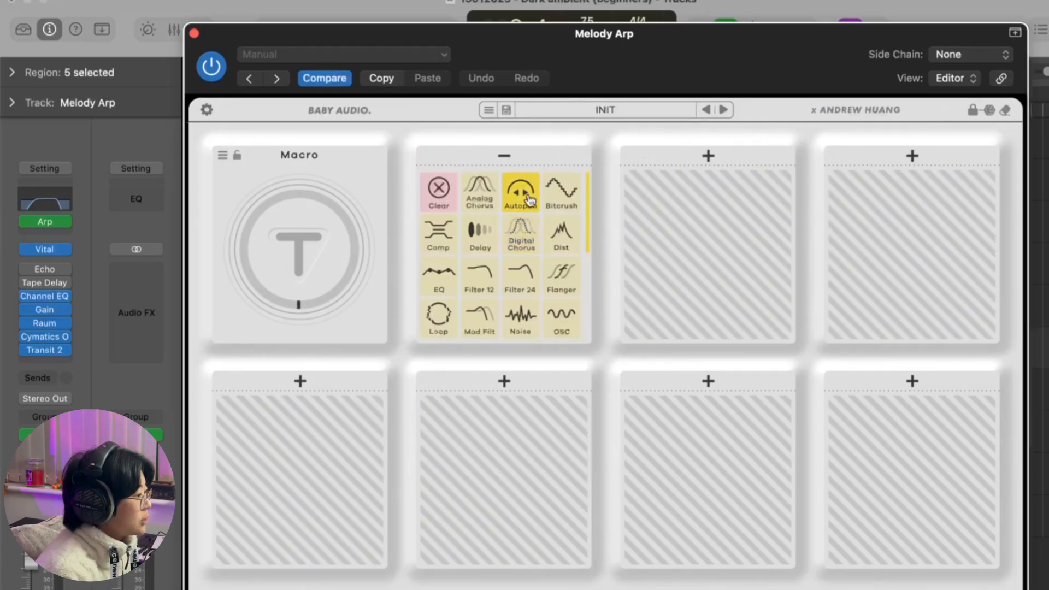
pyautogui.click(517, 192)
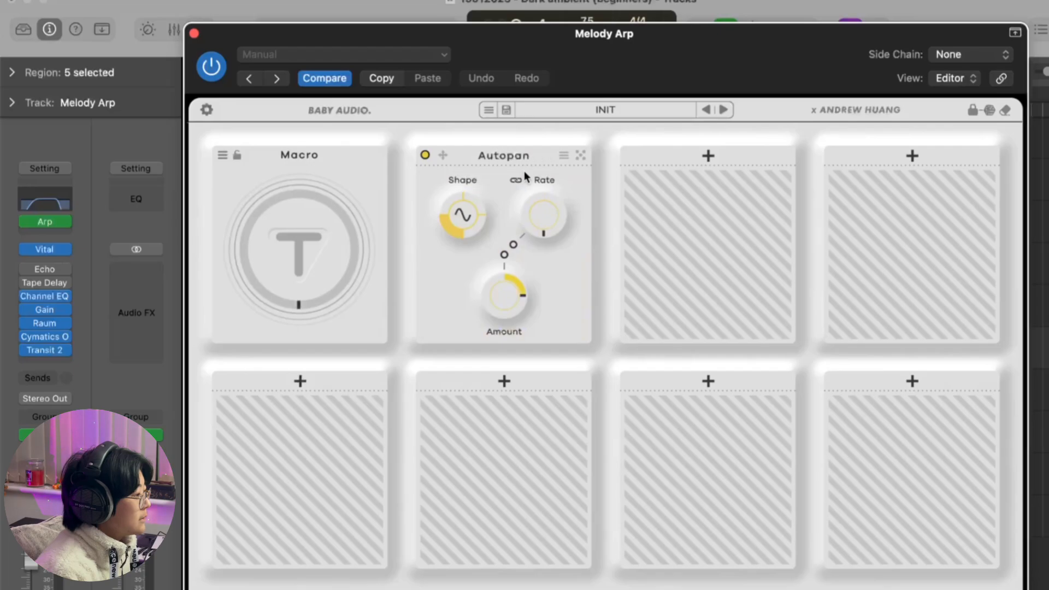
# Step: Raise the Transit 2 macro past halfway, link the Autopan Amount to it and widen the Amount's modulation range
pyautogui.moveTo(313, 268); pyautogui.dragTo(280, 196)
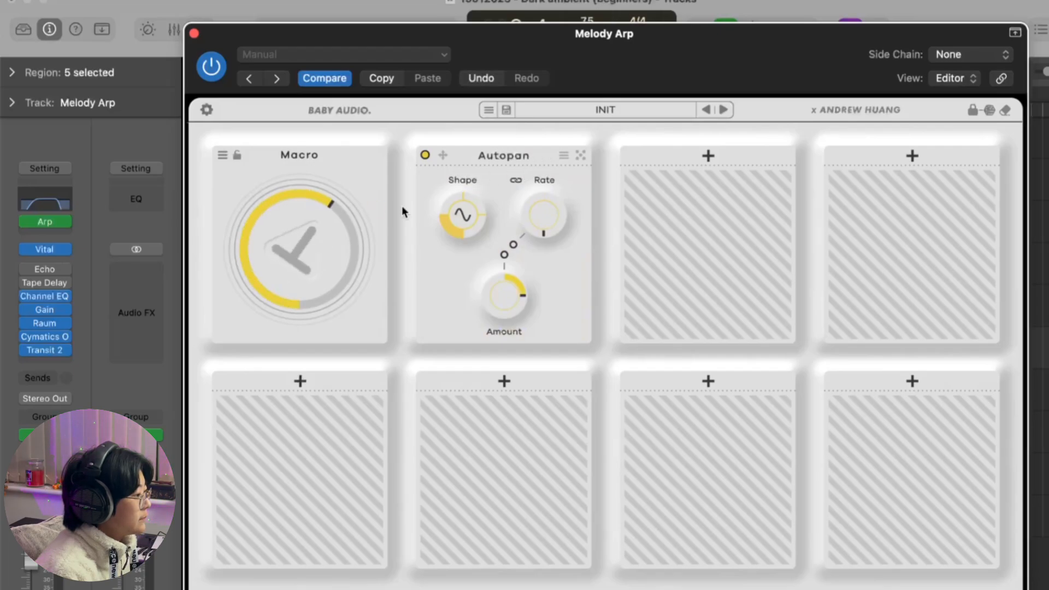
pyautogui.click(506, 257)
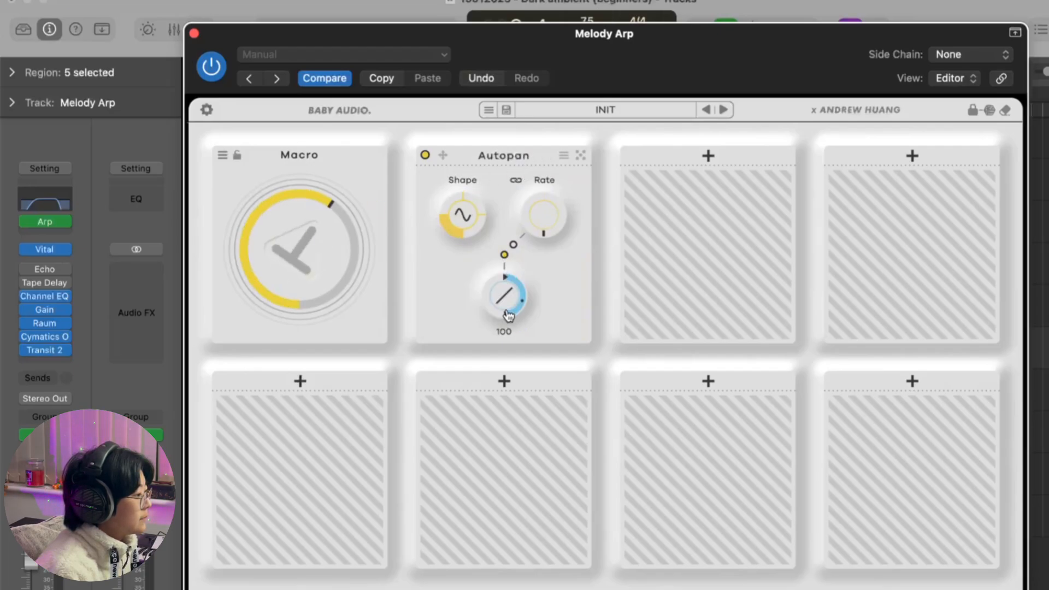
pyautogui.moveTo(506, 281); pyautogui.dragTo(496, 333)
# Step: Increase the Autopan rate and try another modulation shape, leaving the shape on SIN
pyautogui.moveTo(537, 230); pyautogui.dragTo(529, 155)
pyautogui.moveTo(654, 83); pyautogui.dragTo(678, 45)
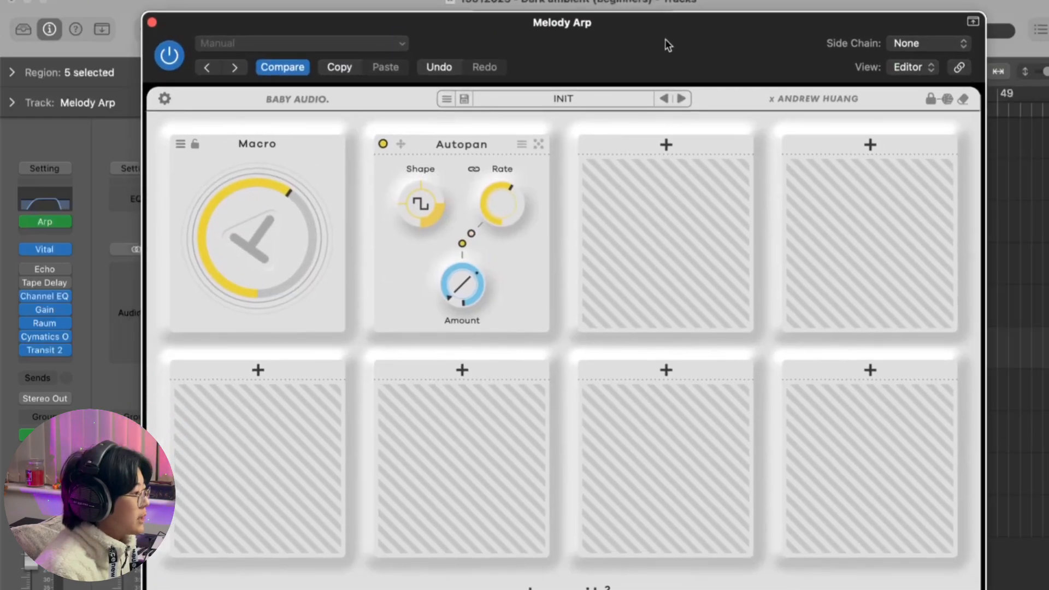
pyautogui.moveTo(420, 204); pyautogui.dragTo(415, 261)
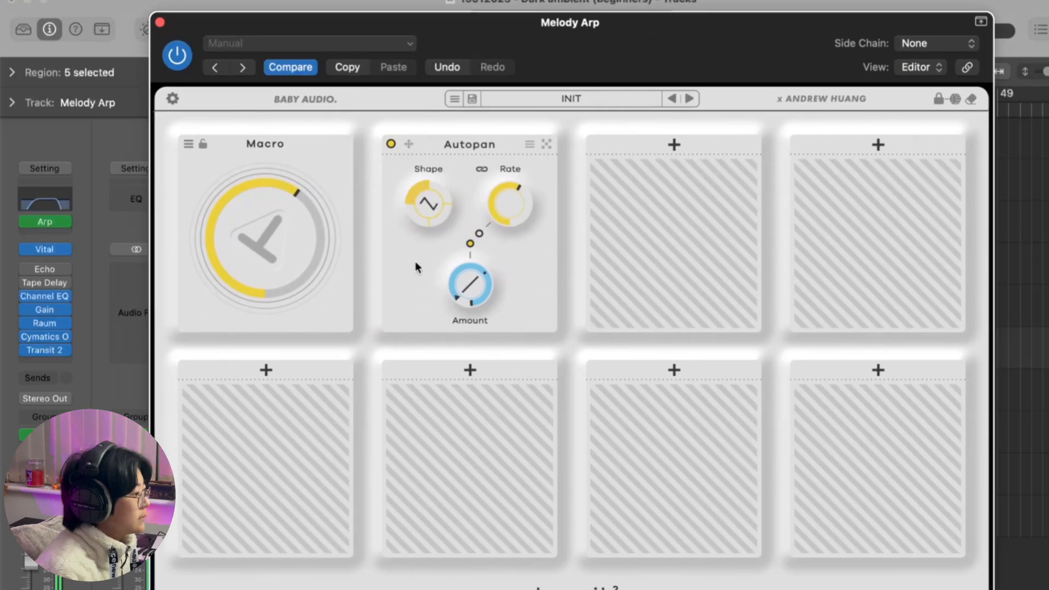
pyautogui.moveTo(422, 209); pyautogui.dragTo(420, 221)
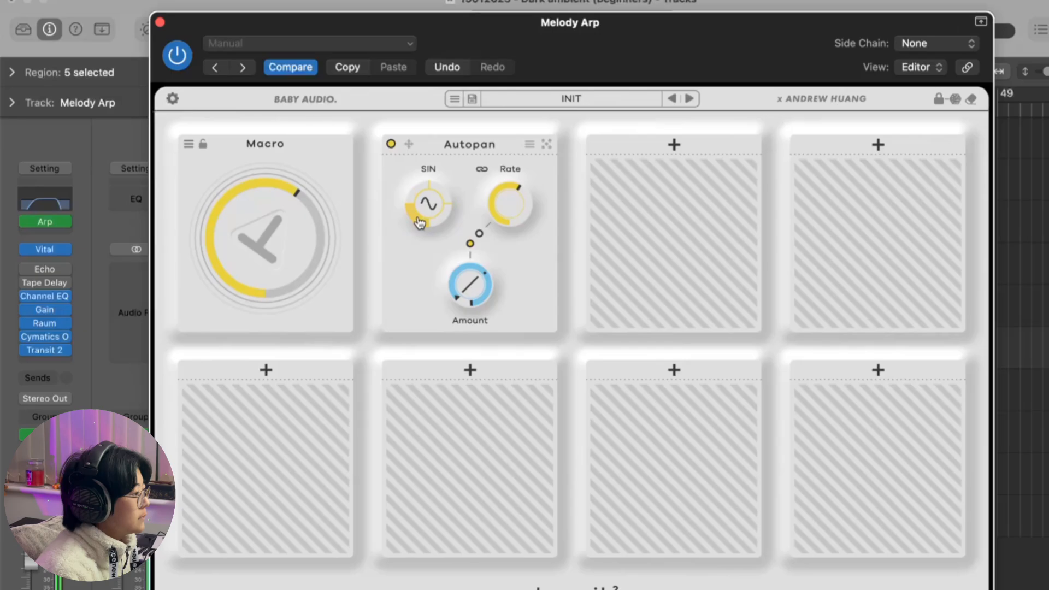
# Step: Fine-tune the macro to slightly above its midpoint, comparing the sound with the plug-in bypassed, and close Transit 2
pyautogui.moveTo(311, 227); pyautogui.dragTo(312, 241)
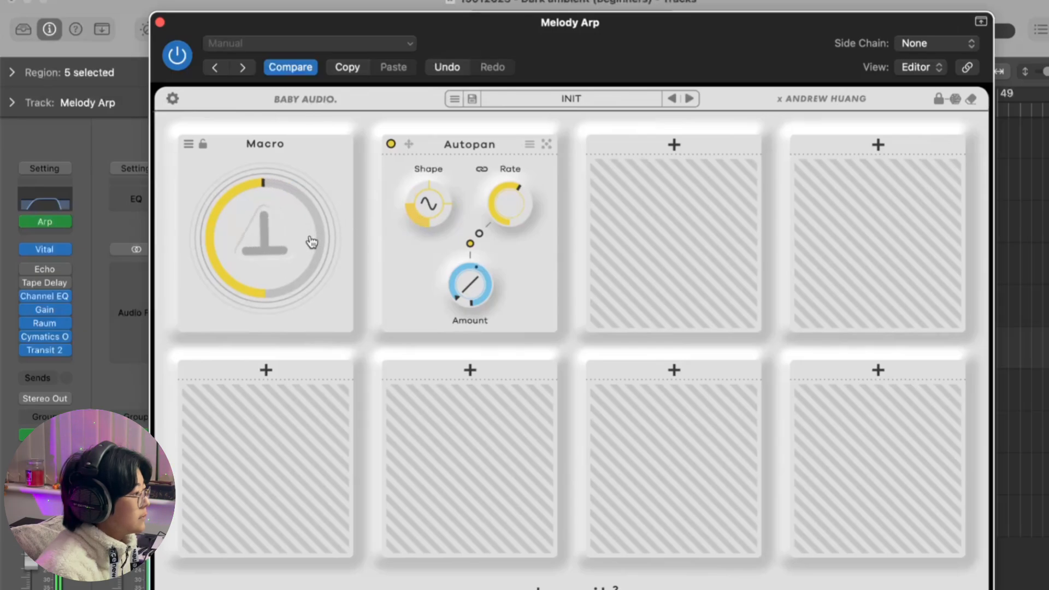
pyautogui.click(311, 98)
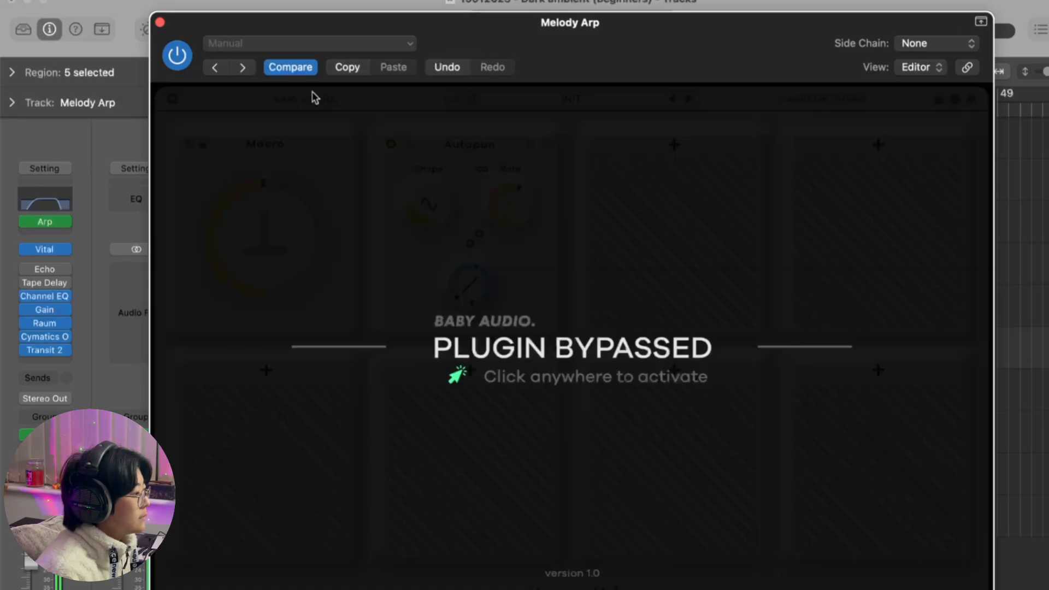
pyautogui.click(322, 144)
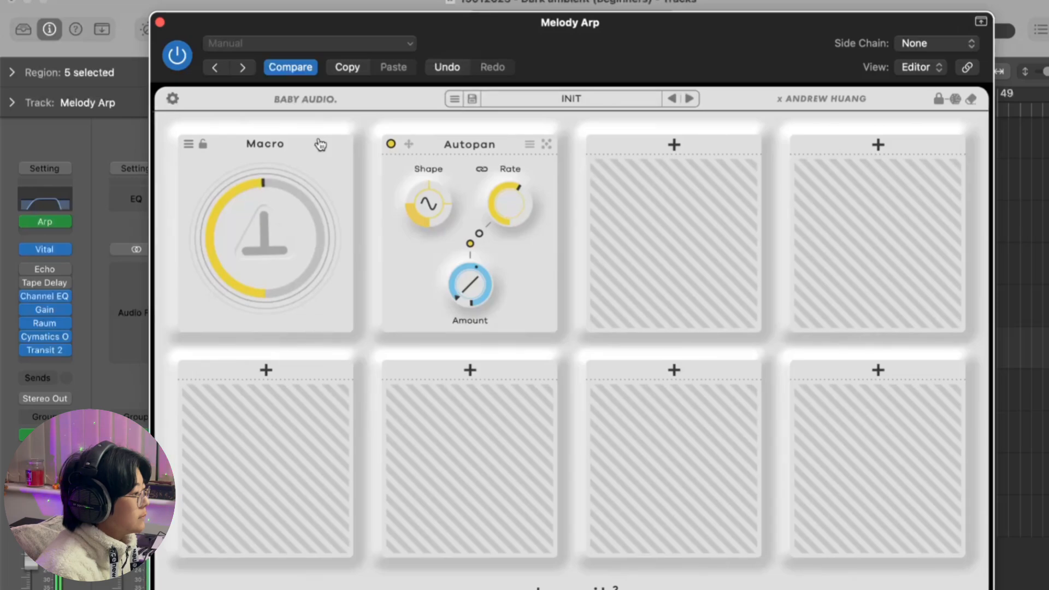
pyautogui.moveTo(285, 204); pyautogui.dragTo(285, 199)
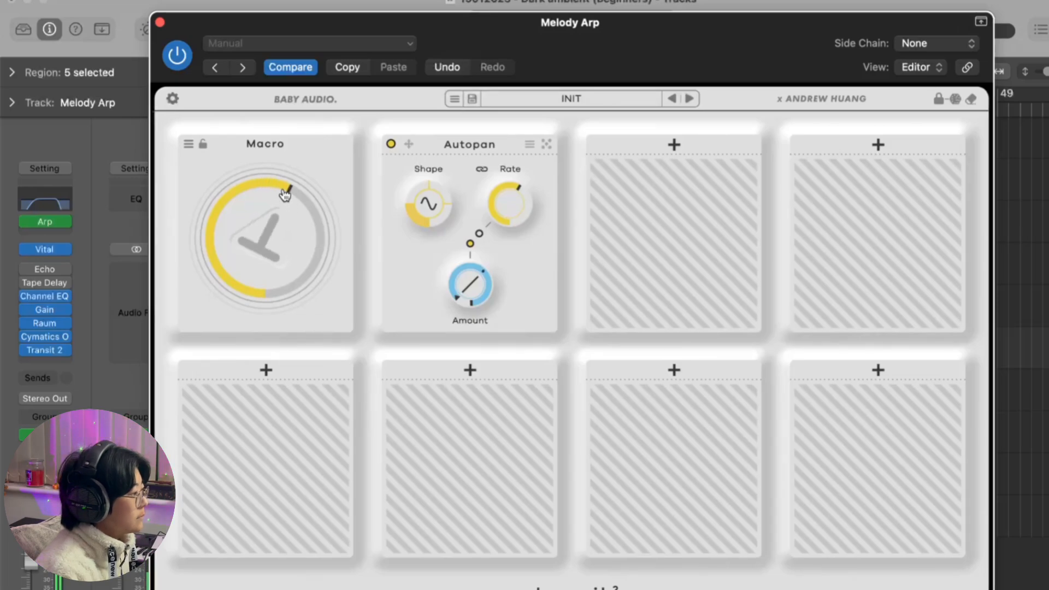
pyautogui.click(160, 23)
# Step: Play the full arrangement from bar 17, selecting the Pad track during playback
pyautogui.click(639, 109)
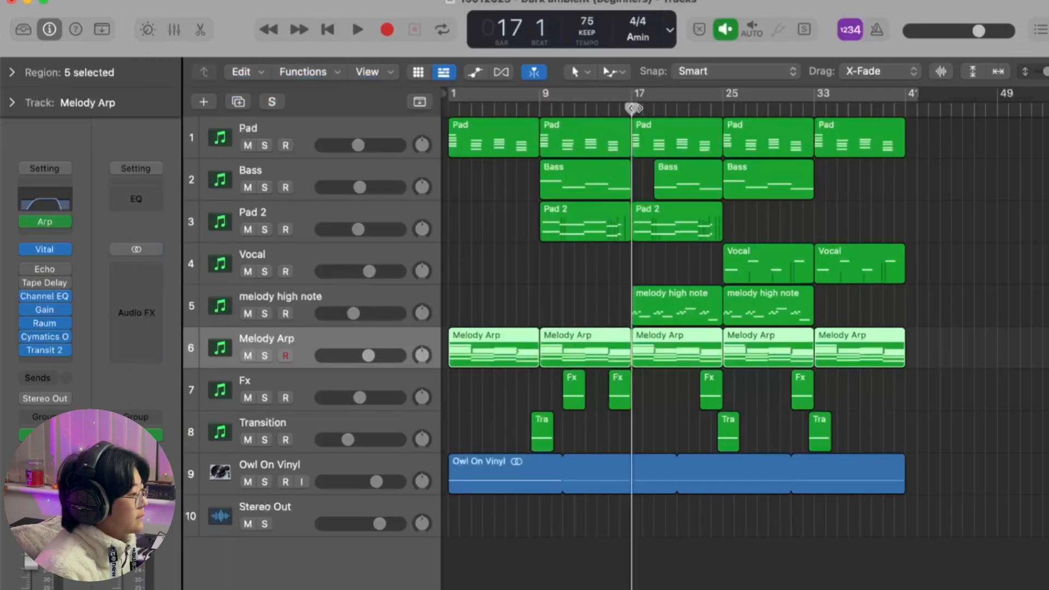
pyautogui.press('space')
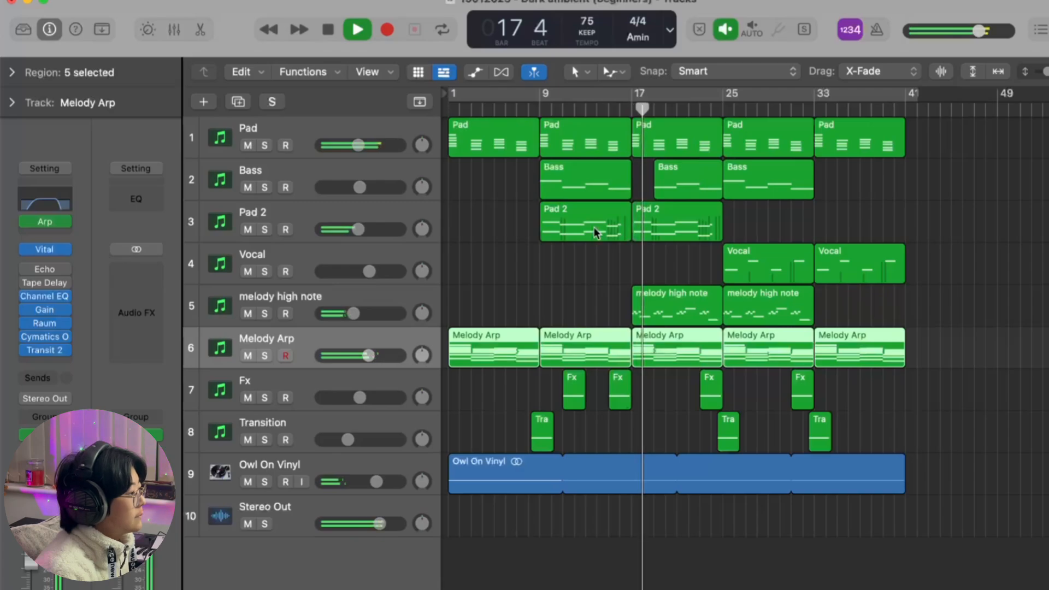
pyautogui.click(316, 133)
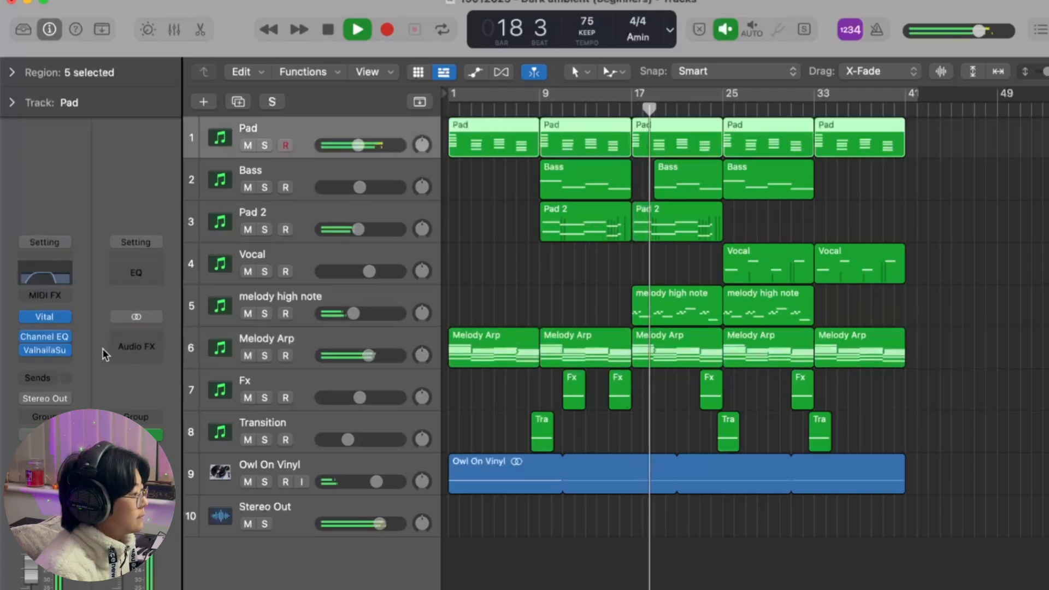
pyautogui.press('d')
pyautogui.press('d')
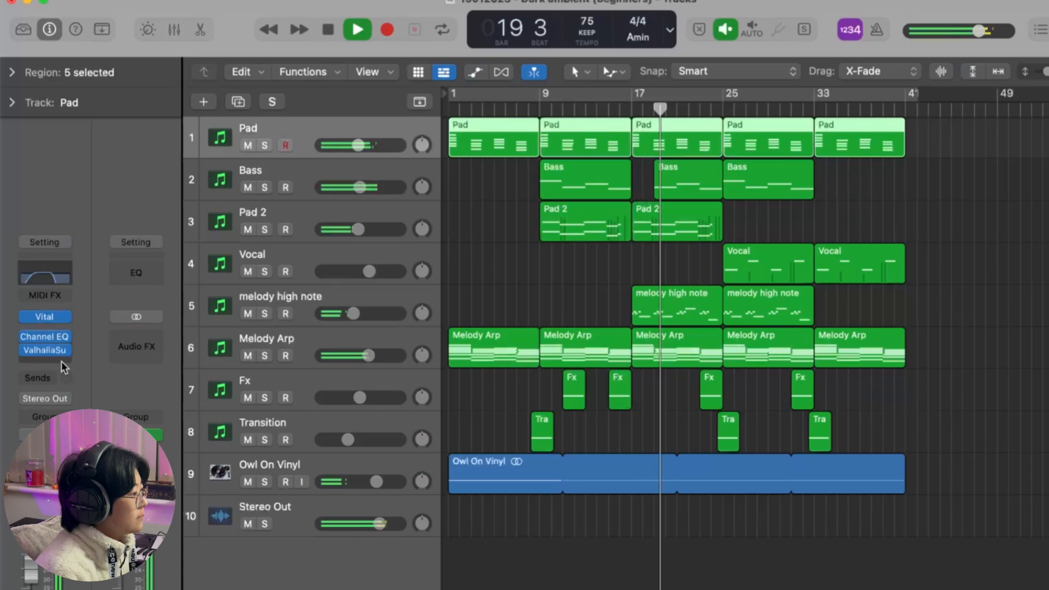
pyautogui.press('space')
# Step: Solo the Pad track and play it from bar 9
pyautogui.click(265, 145)
pyautogui.click(545, 99)
pyautogui.press('space')
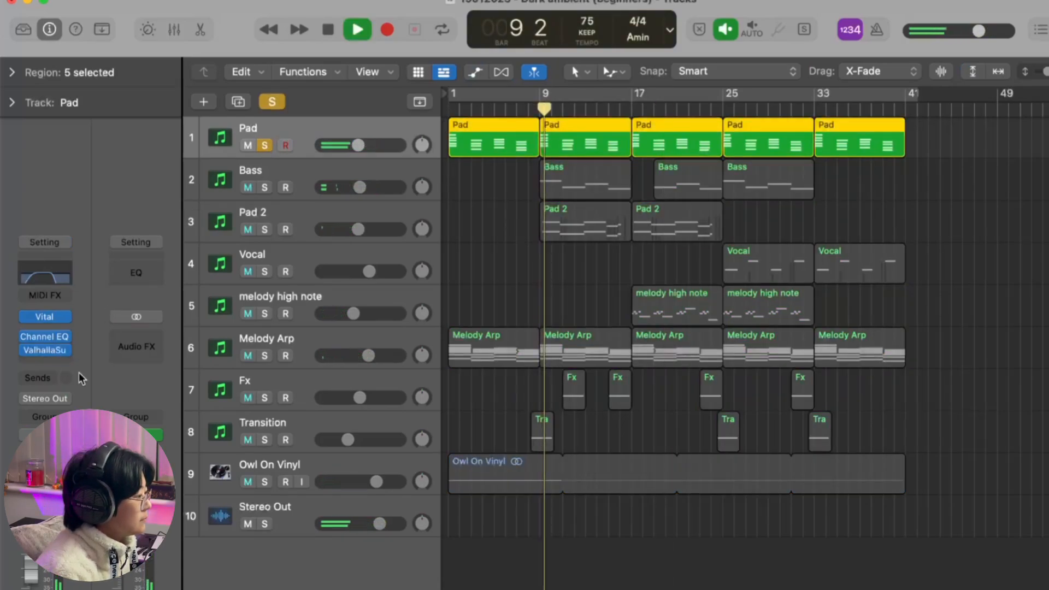
# Step: Add the Native Instruments Solid Bus Comp after Valhalla Supermassive on the Pad track
pyautogui.click(47, 363)
pyautogui.moveTo(66, 423)
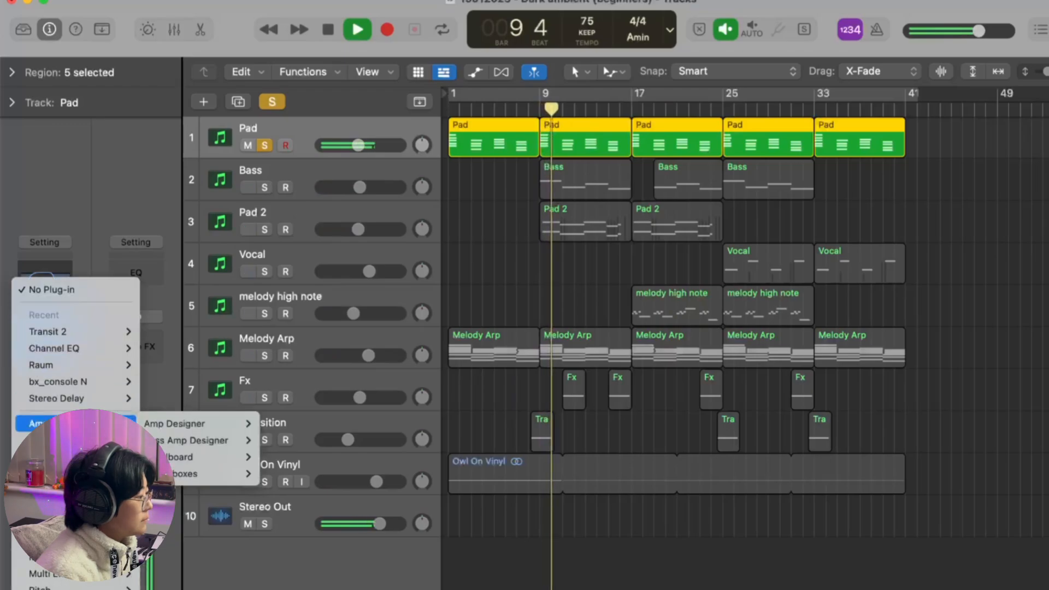
pyautogui.moveTo(66, 589)
pyautogui.moveTo(208, 383)
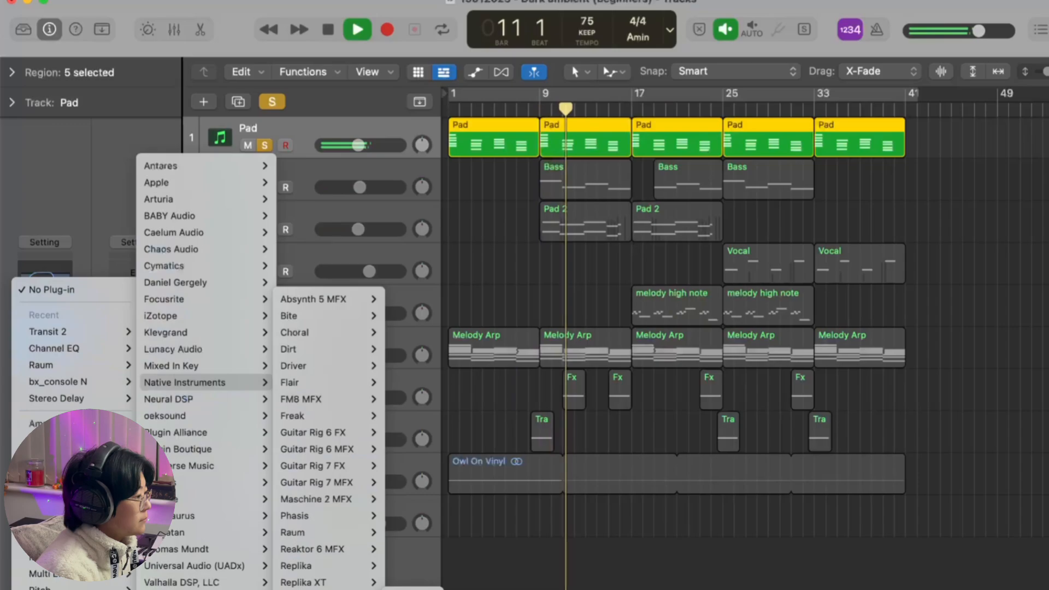
pyautogui.click(413, 589)
pyautogui.moveTo(746, 219); pyautogui.dragTo(723, 215)
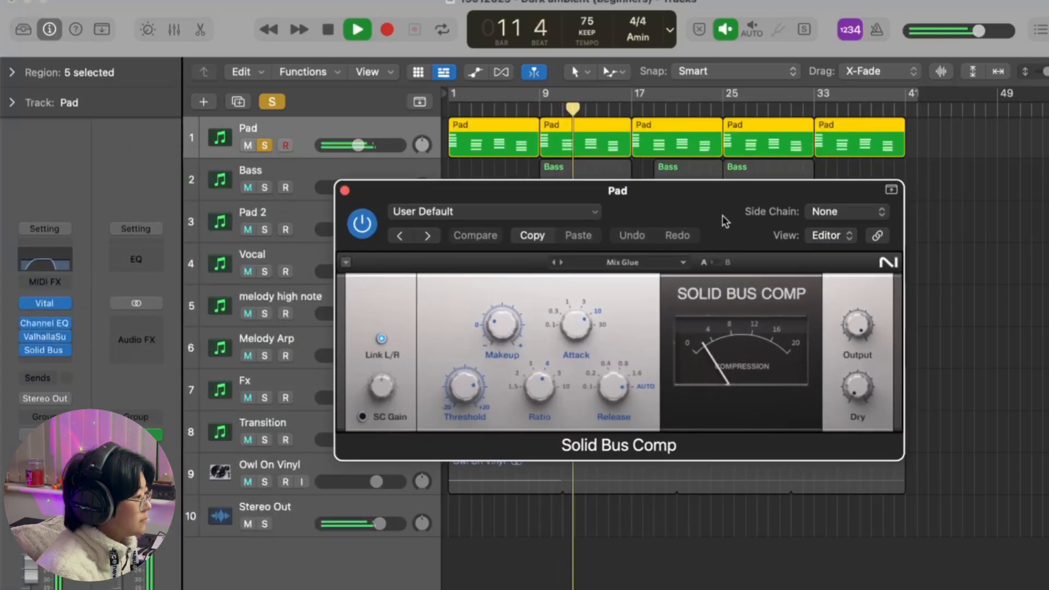
# Step: Load the Mixbus Parallel preset in Solid Bus Comp and compare it with the Mix Glue settings during playback
pyautogui.click(647, 265)
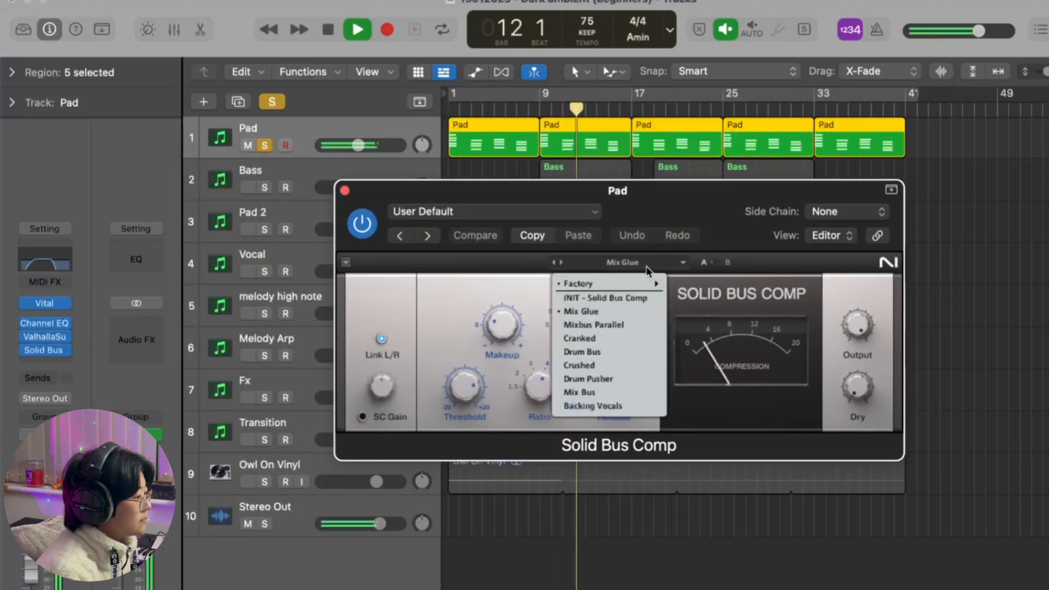
pyautogui.click(623, 328)
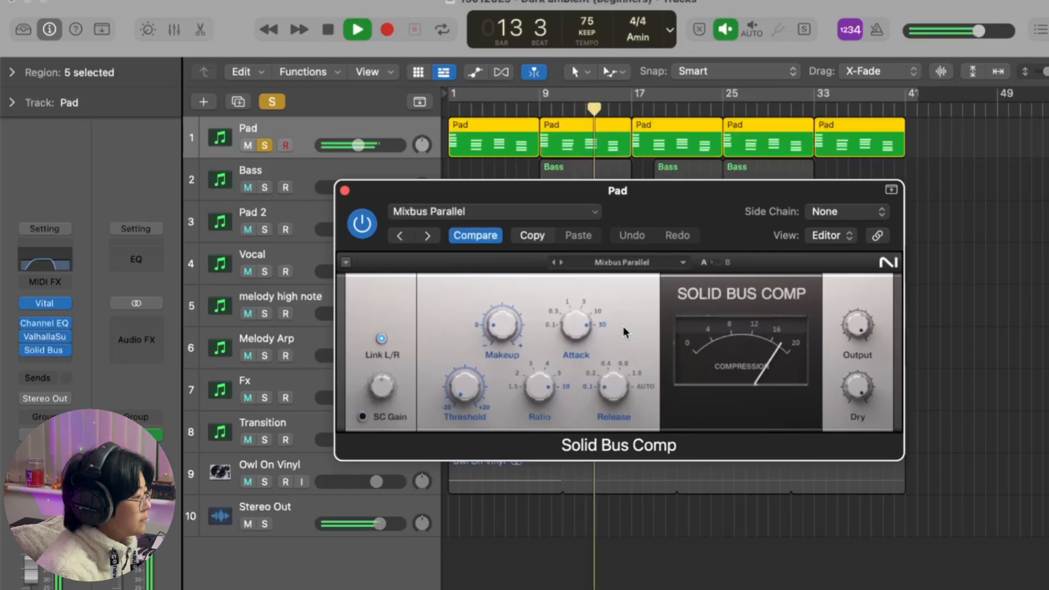
pyautogui.click(487, 240)
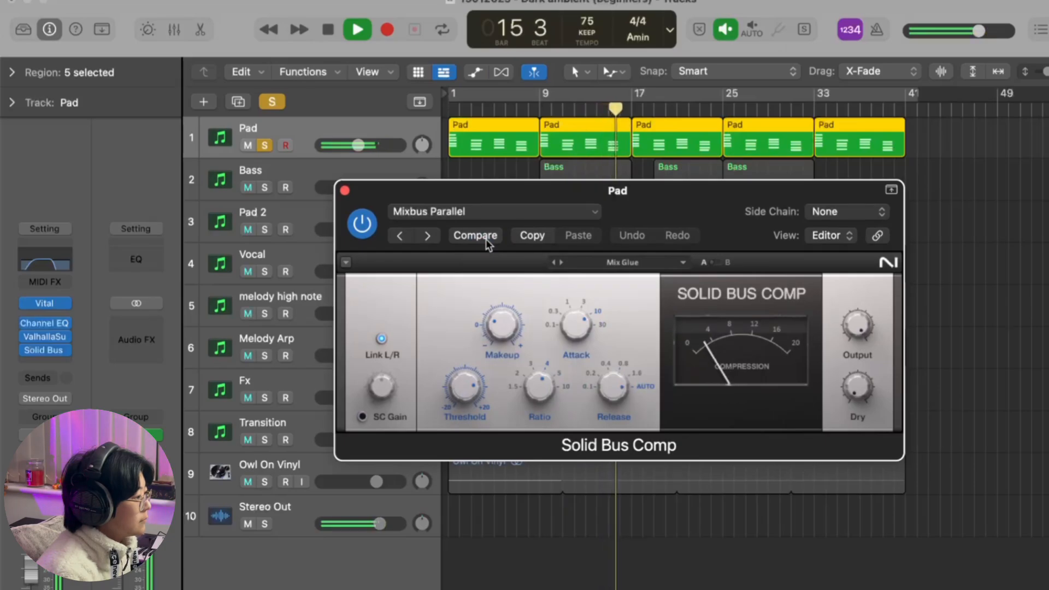
pyautogui.click(488, 240)
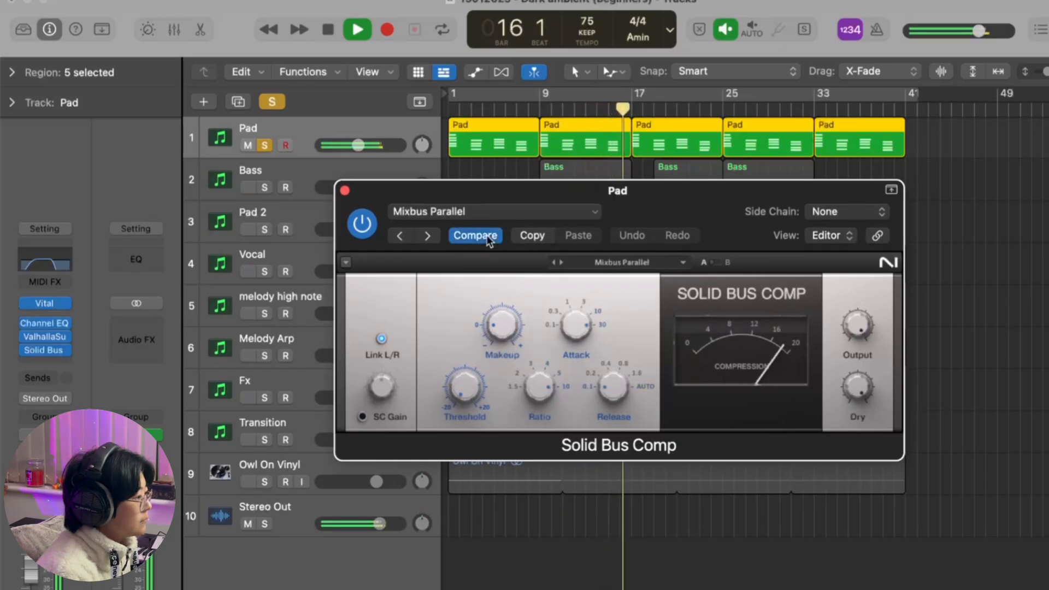
pyautogui.click(488, 240)
pyautogui.press('space')
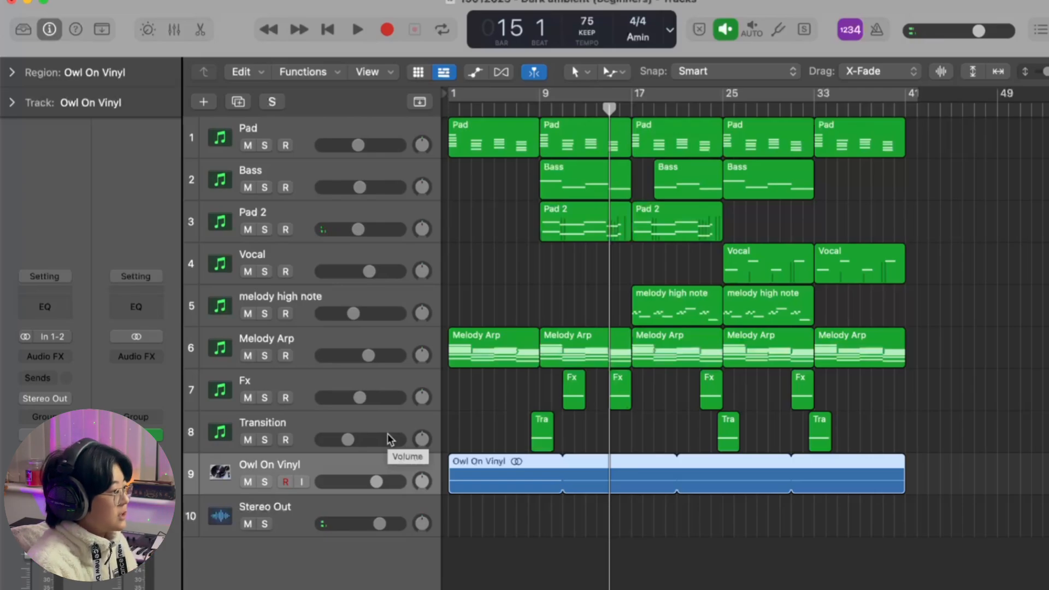
# Step: Review the effects chains of the Pad, Bass, Pad 2, Vocal and Melody Arp tracks, closing Transit 2 when finished
pyautogui.click(300, 129)
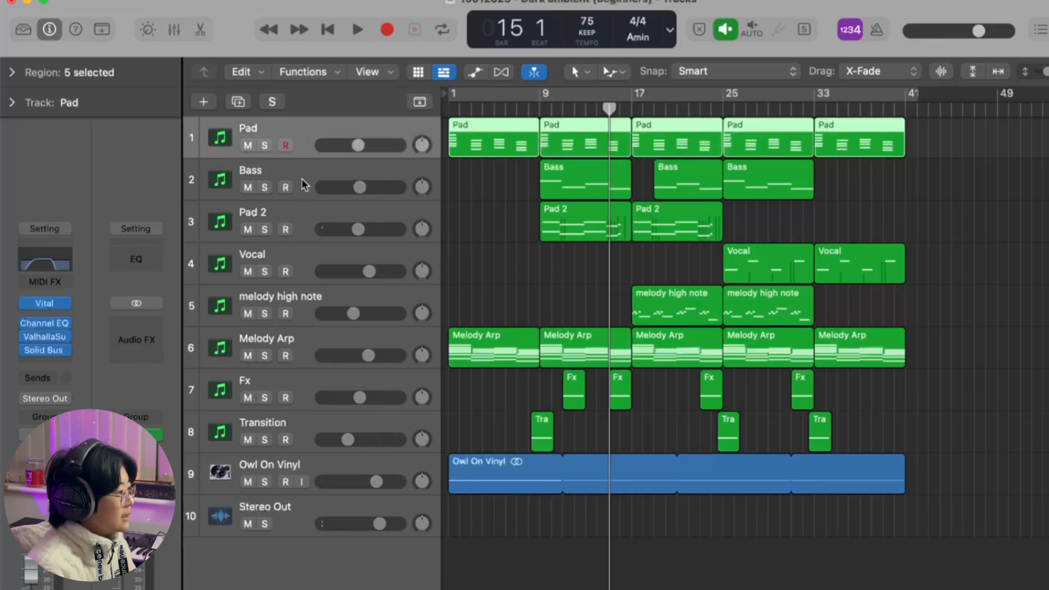
pyautogui.click(306, 176)
pyautogui.click(301, 215)
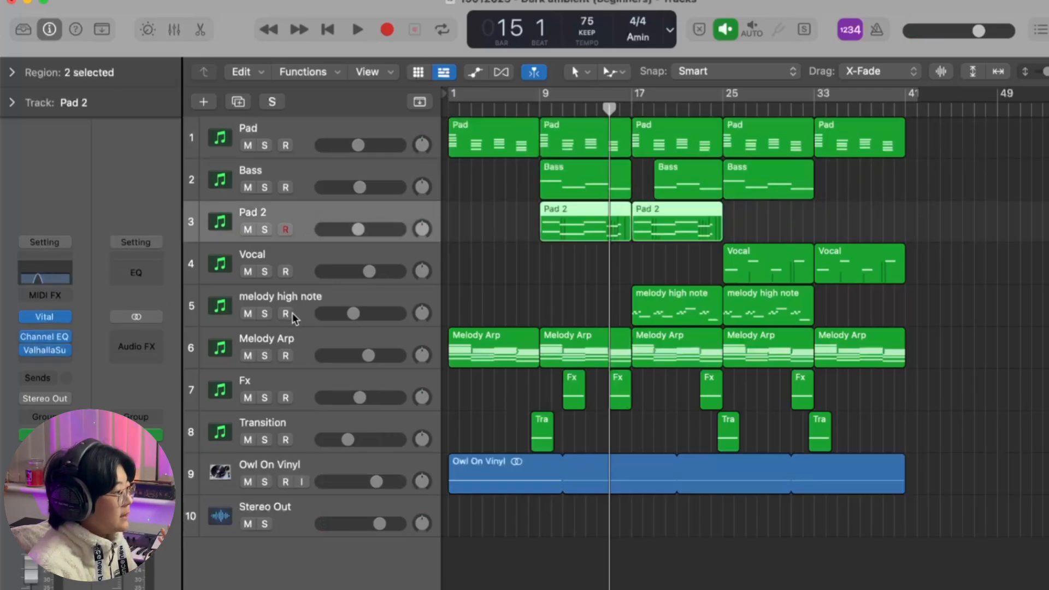
pyautogui.click(305, 259)
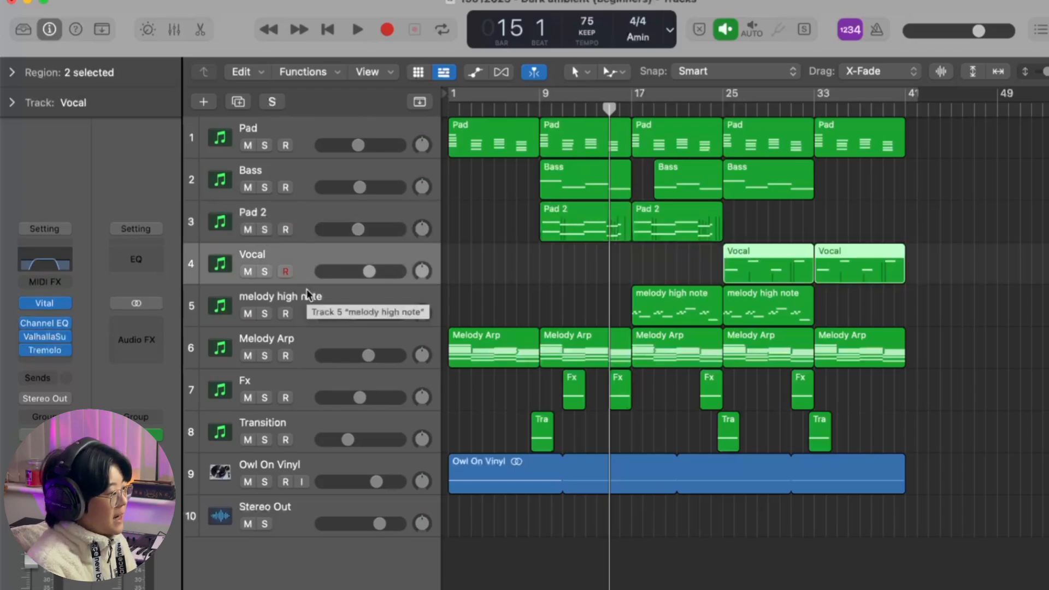
pyautogui.click(309, 345)
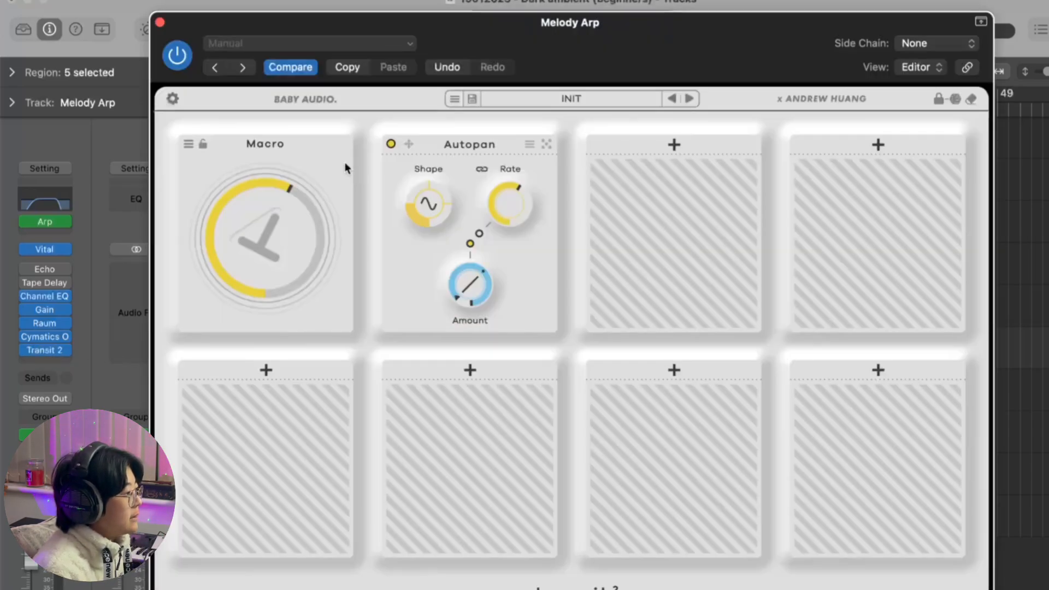
pyautogui.click(159, 25)
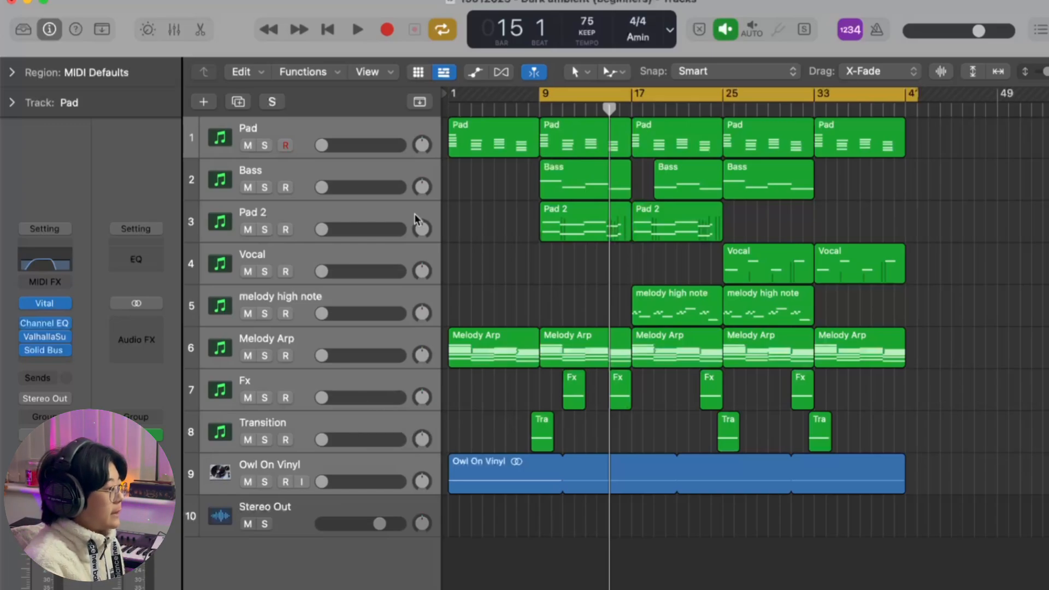
# Step: Move the start of the cycle range to bar 17 and select the Melody Arp track
pyautogui.click(359, 239)
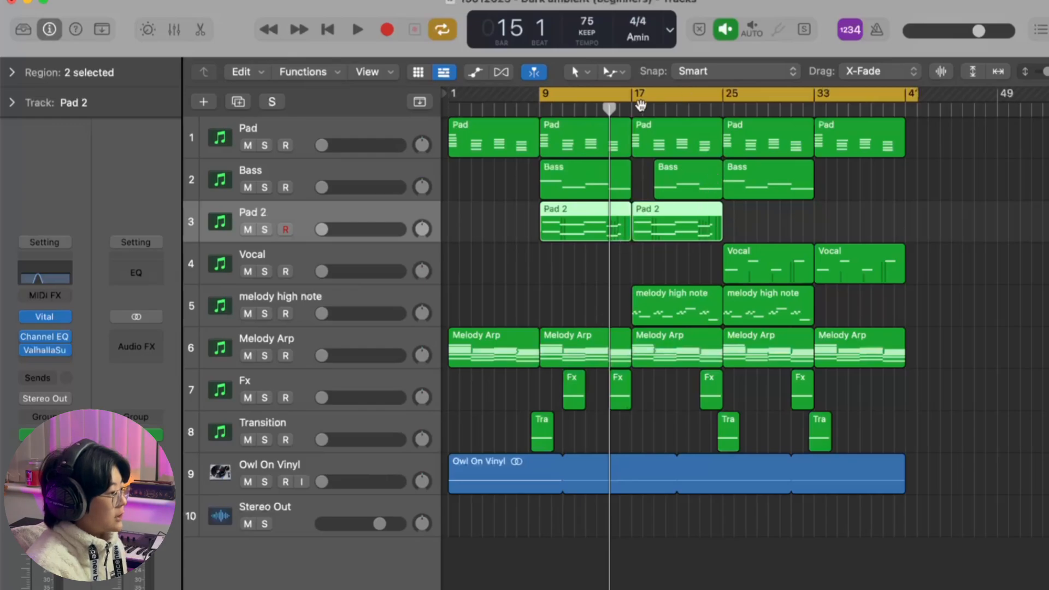
pyautogui.moveTo(543, 96); pyautogui.dragTo(632, 95)
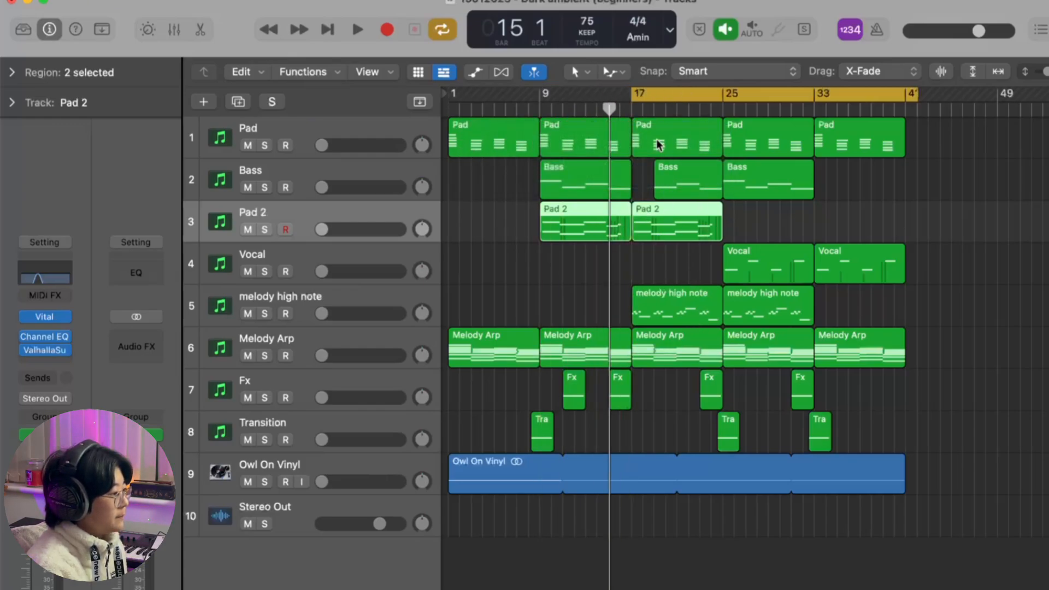
pyautogui.click(339, 350)
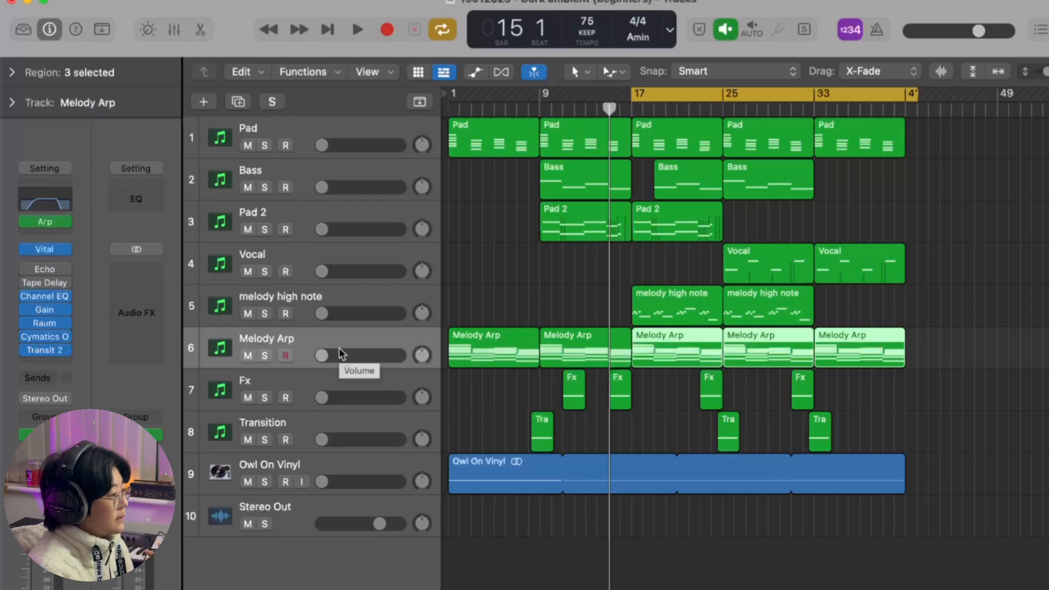
# Step: Set the Pad track's volume to -13.0 dB and play the cycle range
pyautogui.click(333, 128)
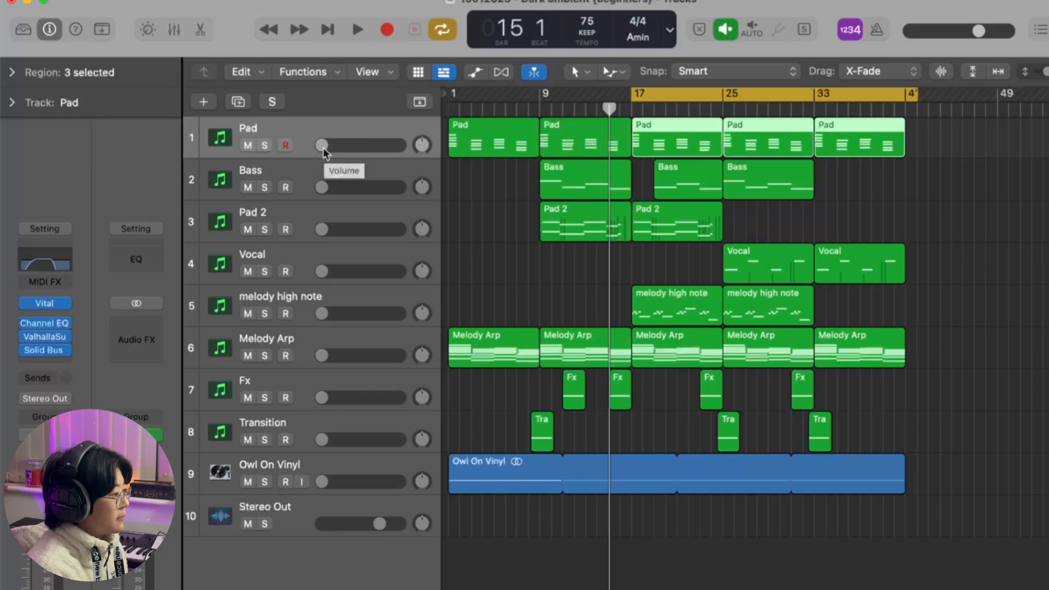
pyautogui.moveTo(323, 147); pyautogui.dragTo(348, 145)
pyautogui.press('space')
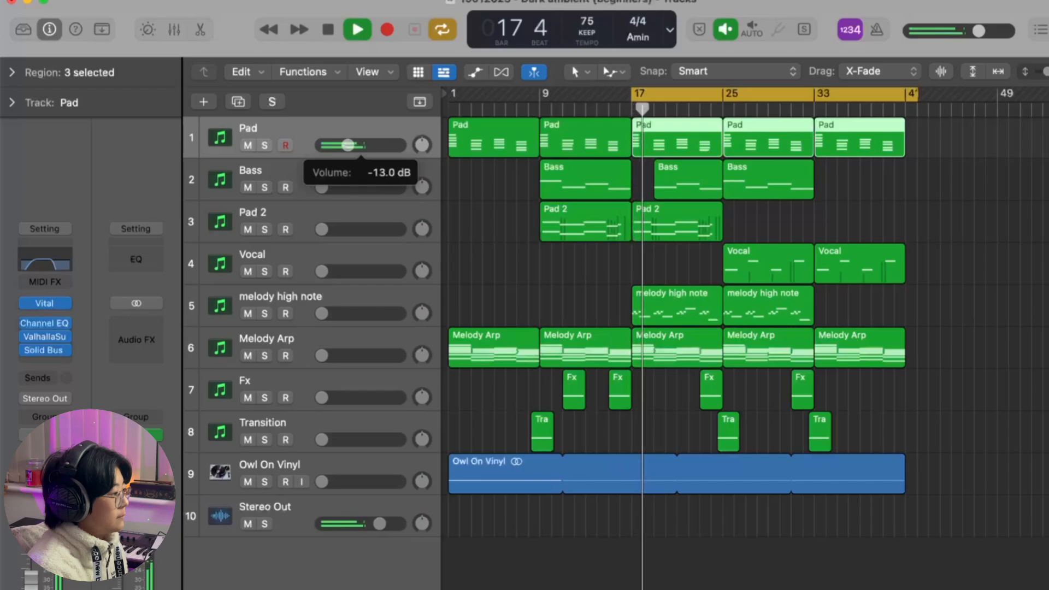
# Step: Lower the Valhalla Supermassive mix on the Pad track to about 66.3% and close the plug-in
pyautogui.click(49, 337)
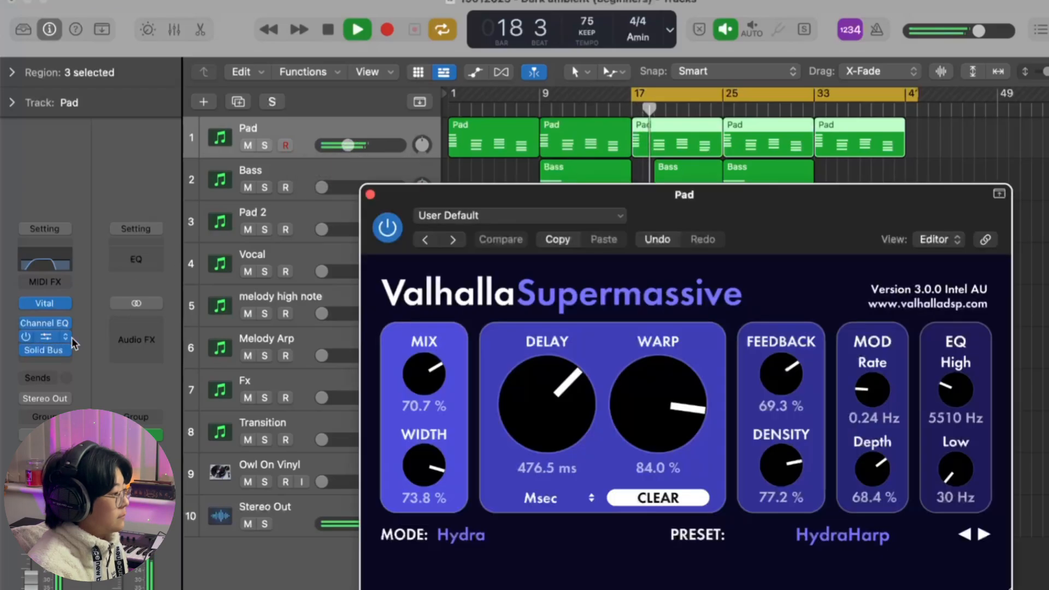
pyautogui.moveTo(431, 381); pyautogui.dragTo(433, 388)
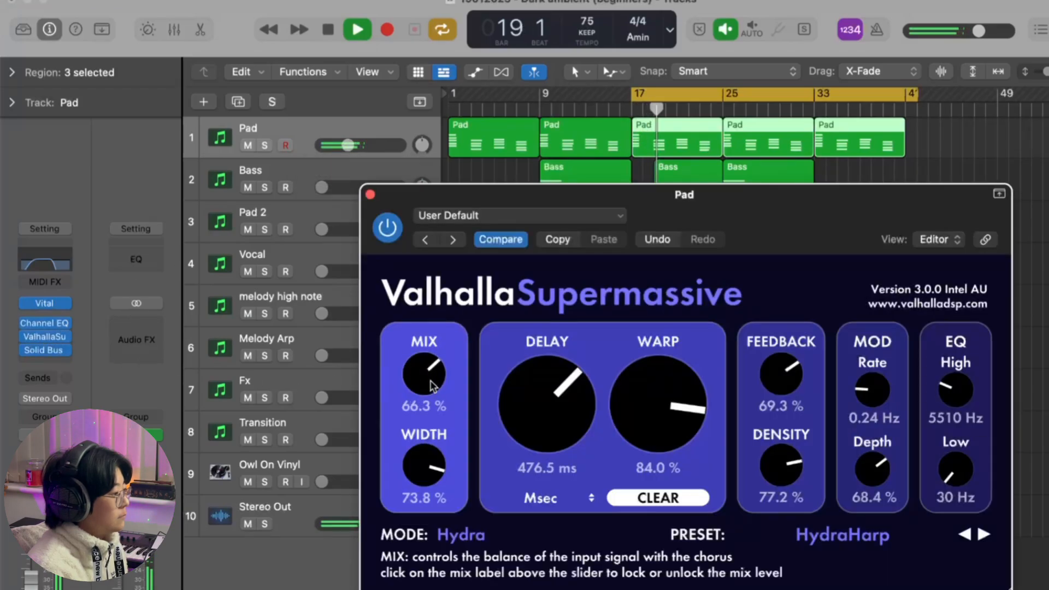
pyautogui.click(370, 194)
# Step: Bring up the Bass track's volume, add the Melody Arp underneath, and fine-tune the Melody Arp level while replaying the cycle
pyautogui.moveTo(323, 188); pyautogui.dragTo(342, 187)
pyautogui.click(338, 169)
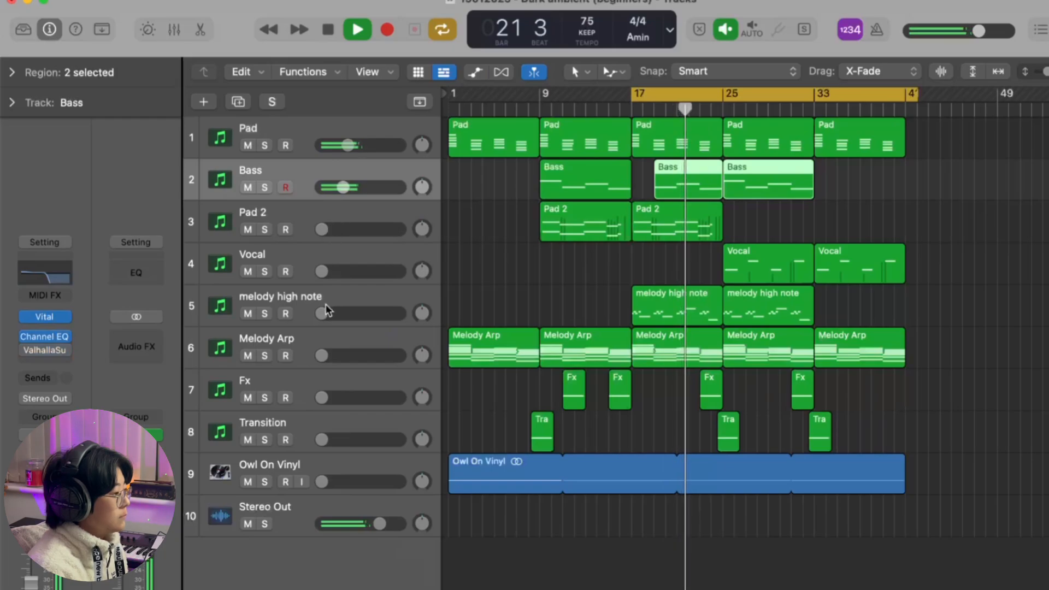
pyautogui.moveTo(322, 356); pyautogui.dragTo(359, 360)
pyautogui.press('space')
pyautogui.press('space')
pyautogui.click(345, 343)
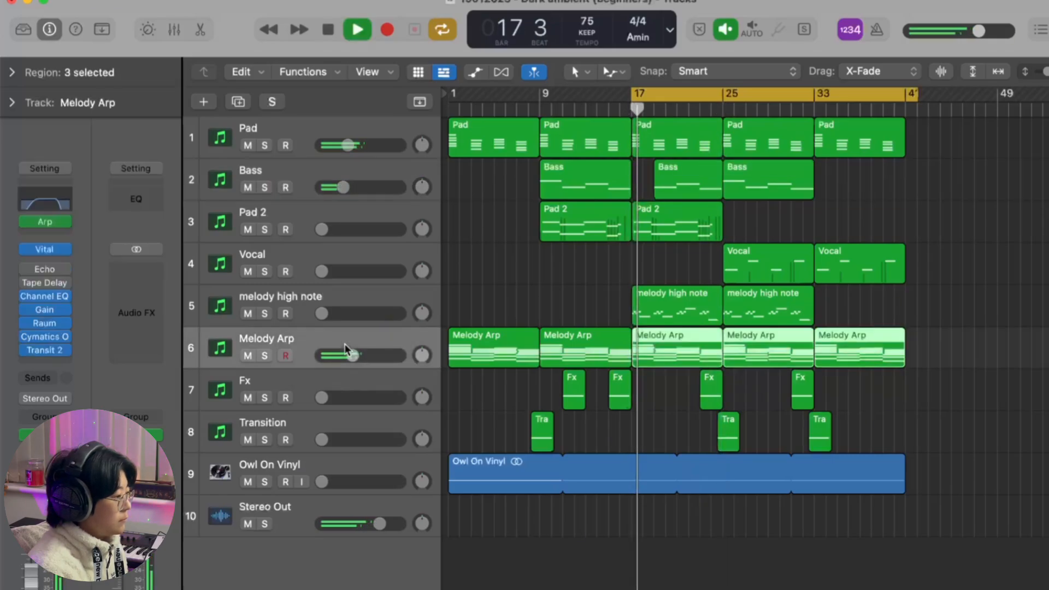
pyautogui.moveTo(353, 356); pyautogui.dragTo(350, 356)
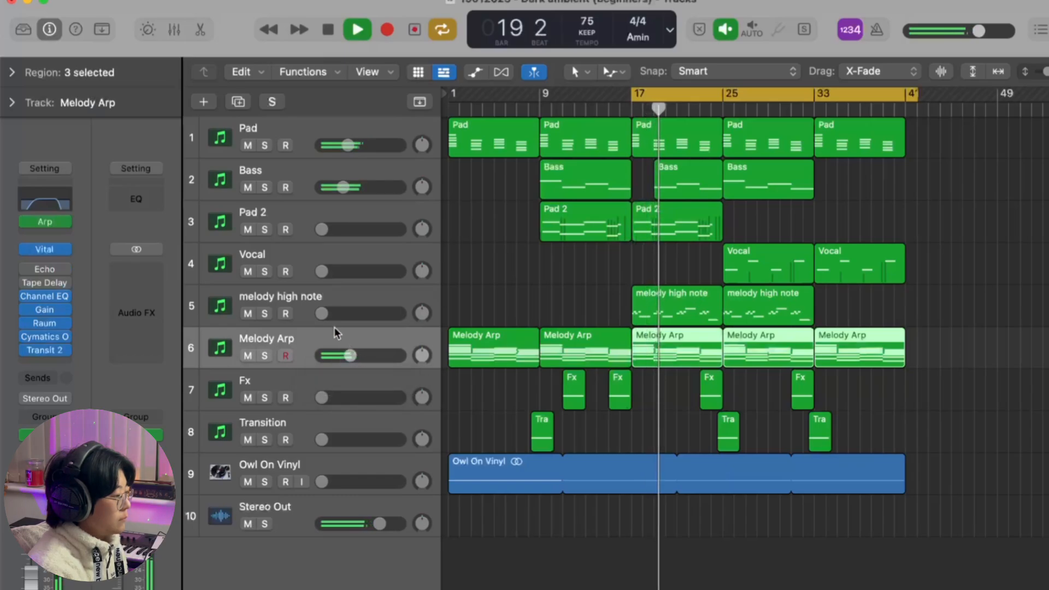
# Step: Bring in the melody high note track at a low volume and raise the Bass volume slightly
pyautogui.moveTo(327, 314); pyautogui.dragTo(349, 318)
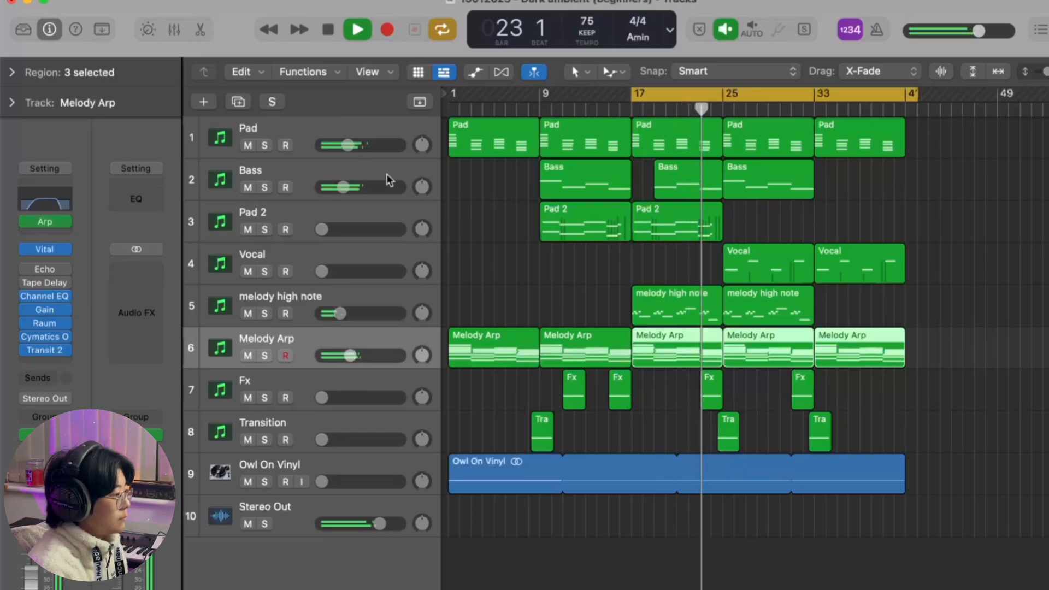
pyautogui.moveTo(343, 187); pyautogui.dragTo(345, 187)
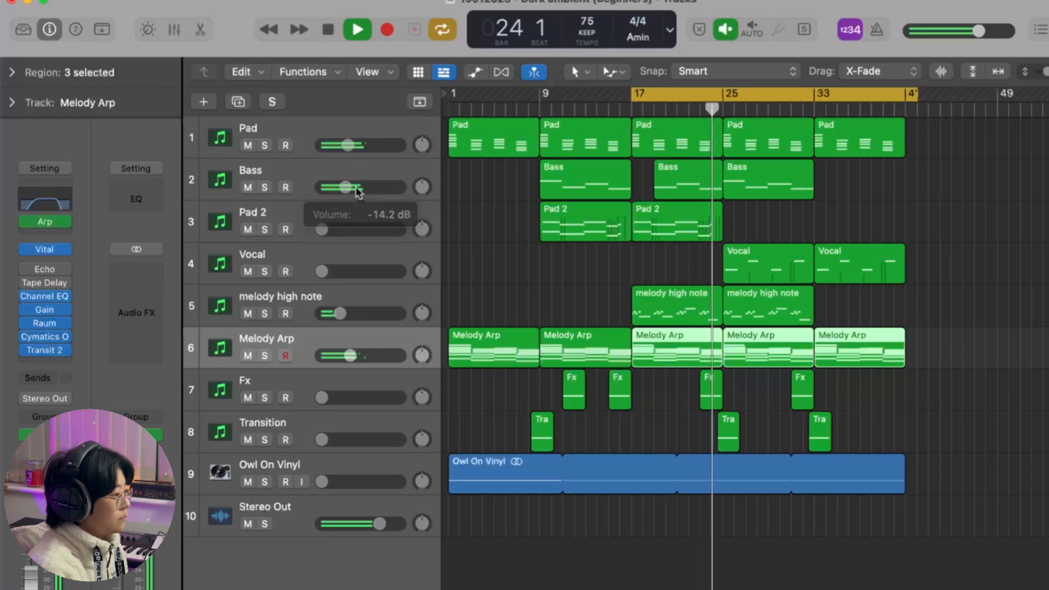
# Step: Bring in the Vocal track and fine-tune its volume to slightly above -16.0 dB
pyautogui.click(361, 272)
pyautogui.moveTo(327, 272); pyautogui.dragTo(343, 272)
pyautogui.click(349, 271)
pyautogui.click(348, 271)
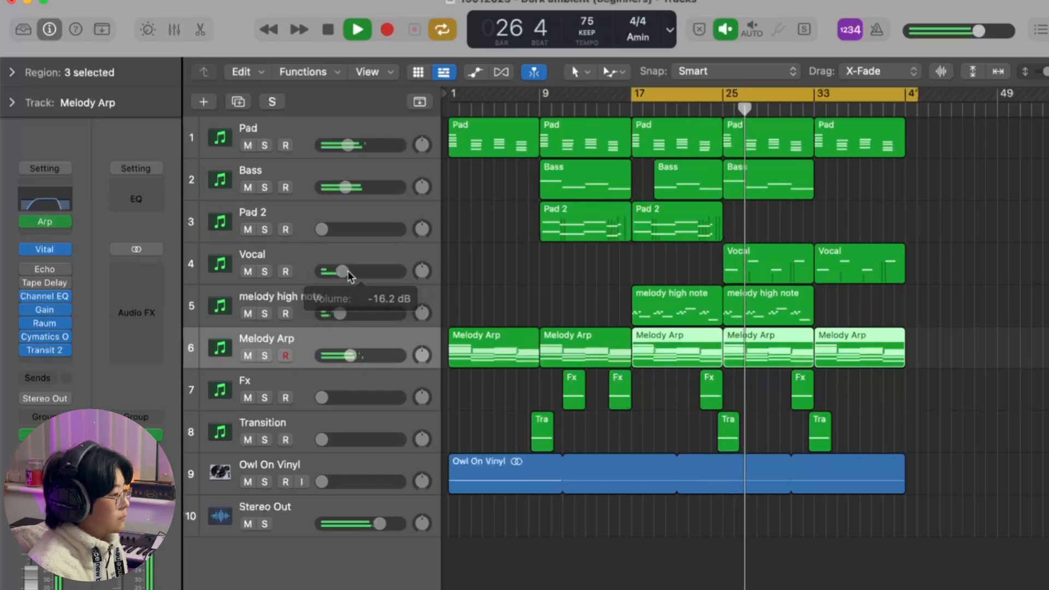
pyautogui.click(348, 270)
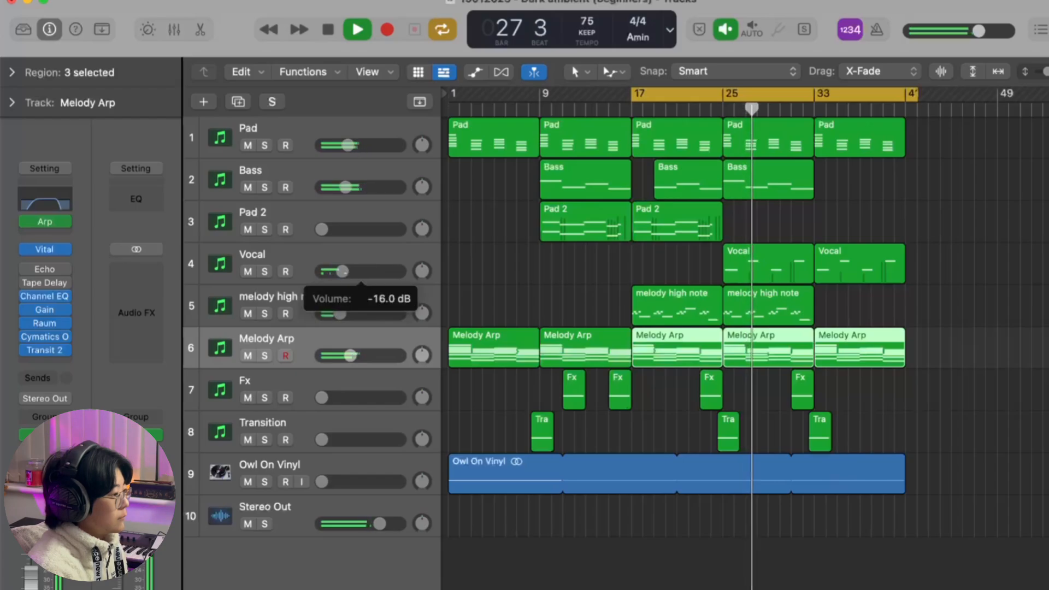
pyautogui.moveTo(343, 271); pyautogui.dragTo(346, 272)
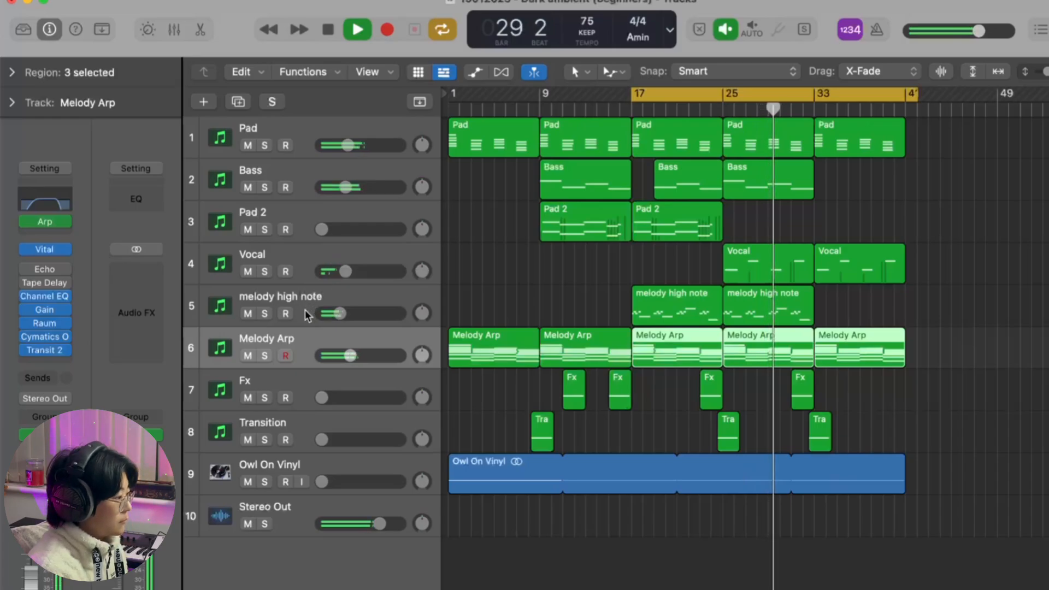
# Step: Set the Owl On Vinyl track's volume to about -11.2 dB and restart playback of the cycle range
pyautogui.moveTo(323, 482); pyautogui.dragTo(345, 481)
pyautogui.click(355, 466)
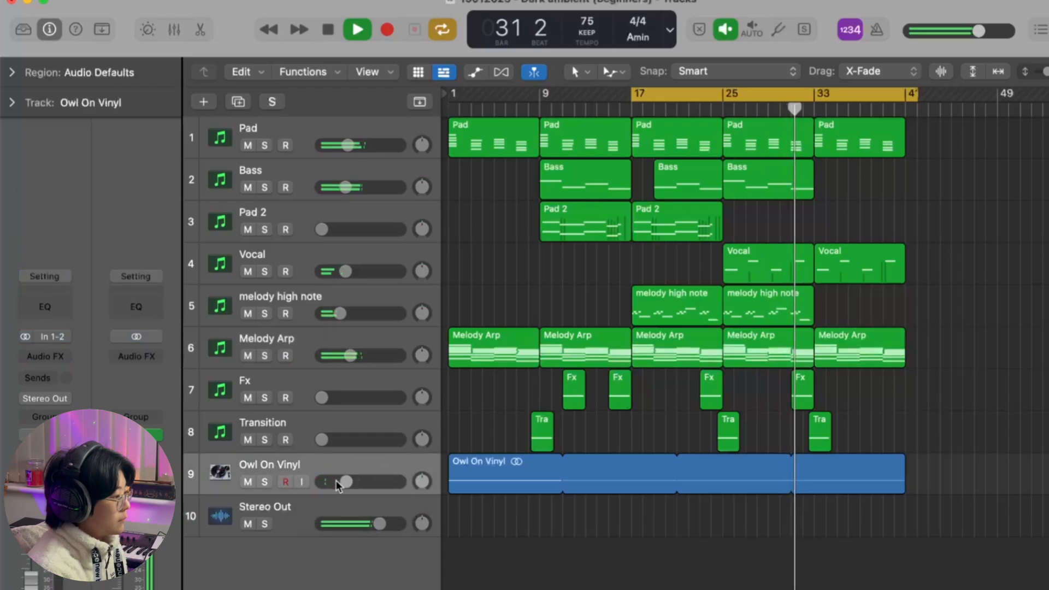
pyautogui.moveTo(347, 480); pyautogui.dragTo(349, 481)
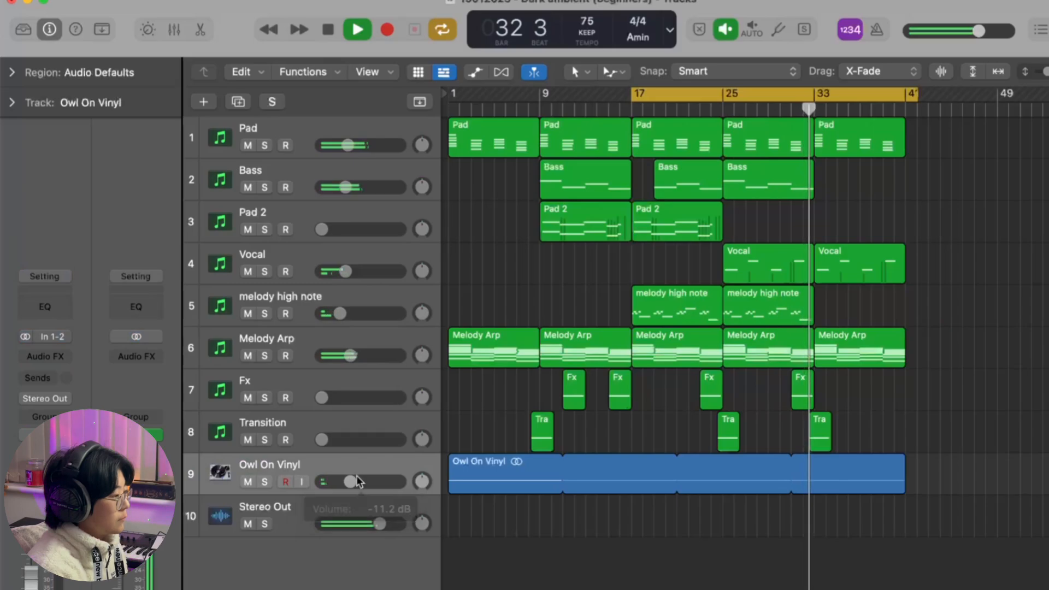
pyautogui.press('space')
pyautogui.press('space')
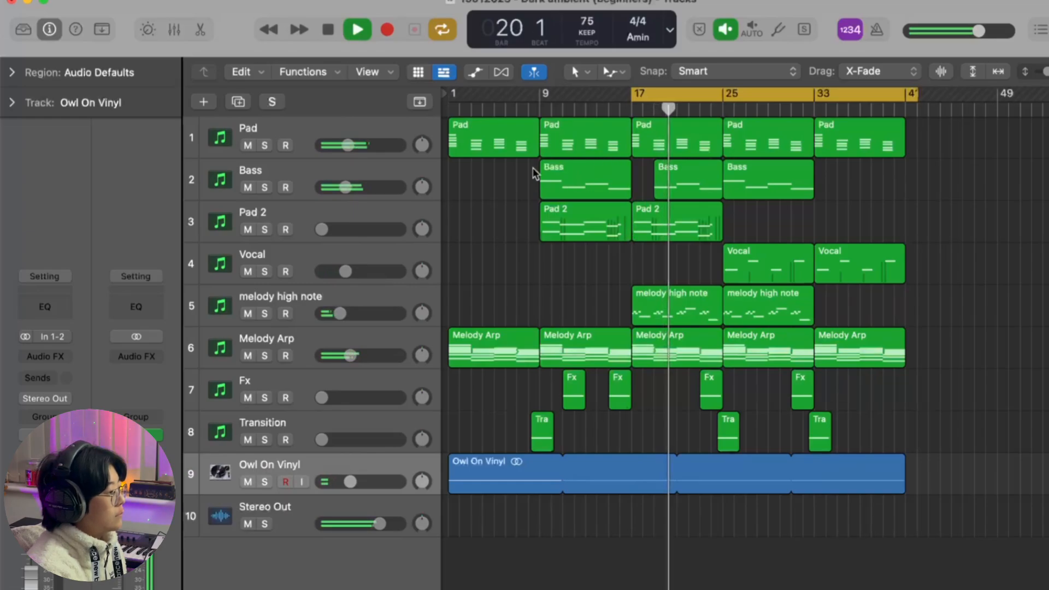
# Step: Bring in the Pad 2 track and raise the melody high note volume to slightly above -17.8 dB
pyautogui.moveTo(322, 229); pyautogui.dragTo(344, 229)
pyautogui.click(368, 218)
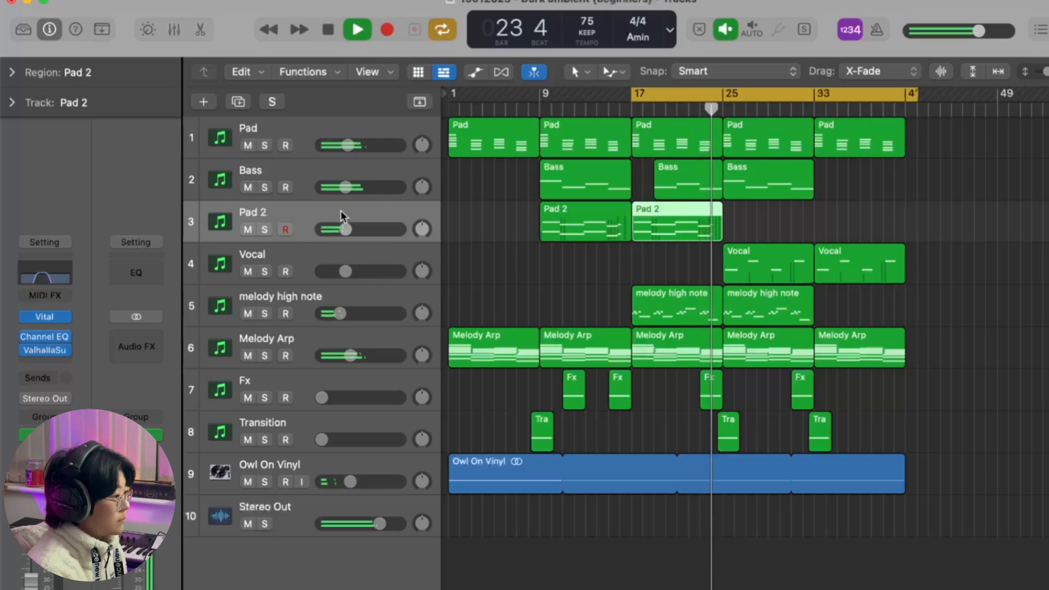
pyautogui.click(340, 301)
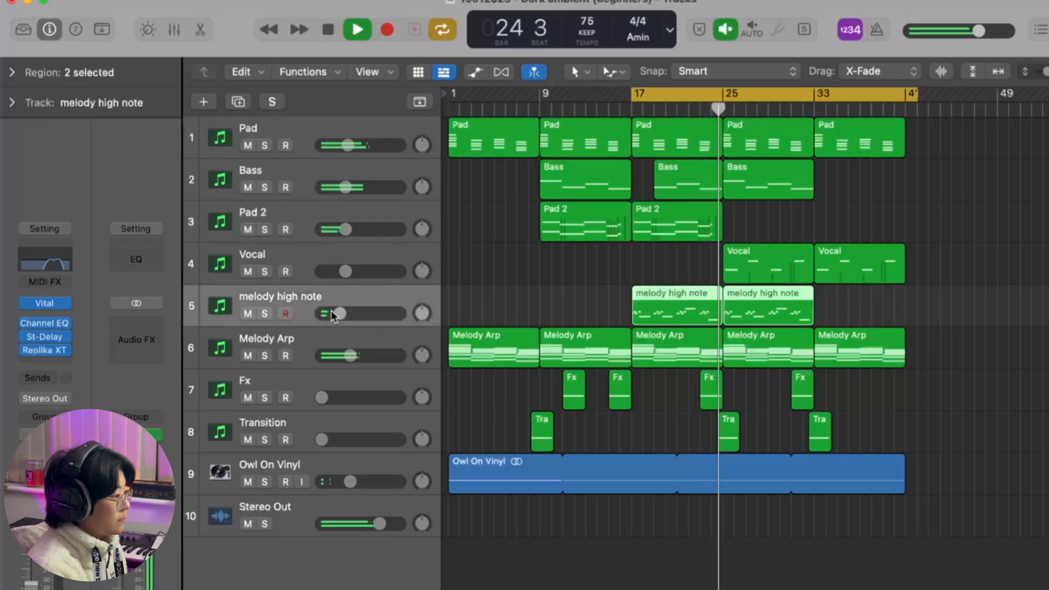
pyautogui.click(339, 319)
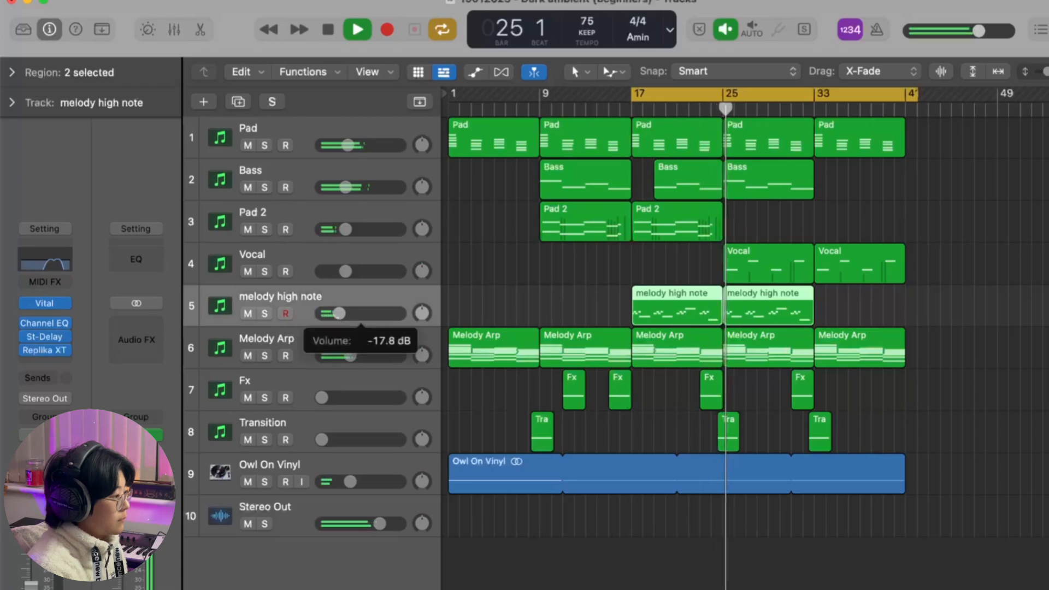
pyautogui.moveTo(339, 313); pyautogui.dragTo(344, 314)
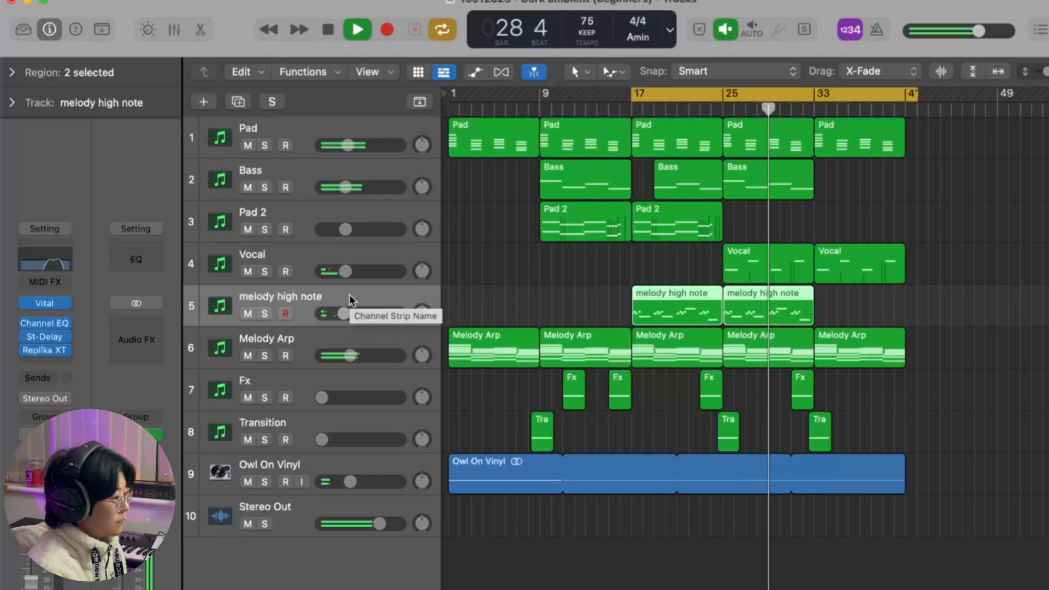
# Step: Raise the Vocal track's volume slightly and bring in the Fx track at a low volume
pyautogui.click(348, 258)
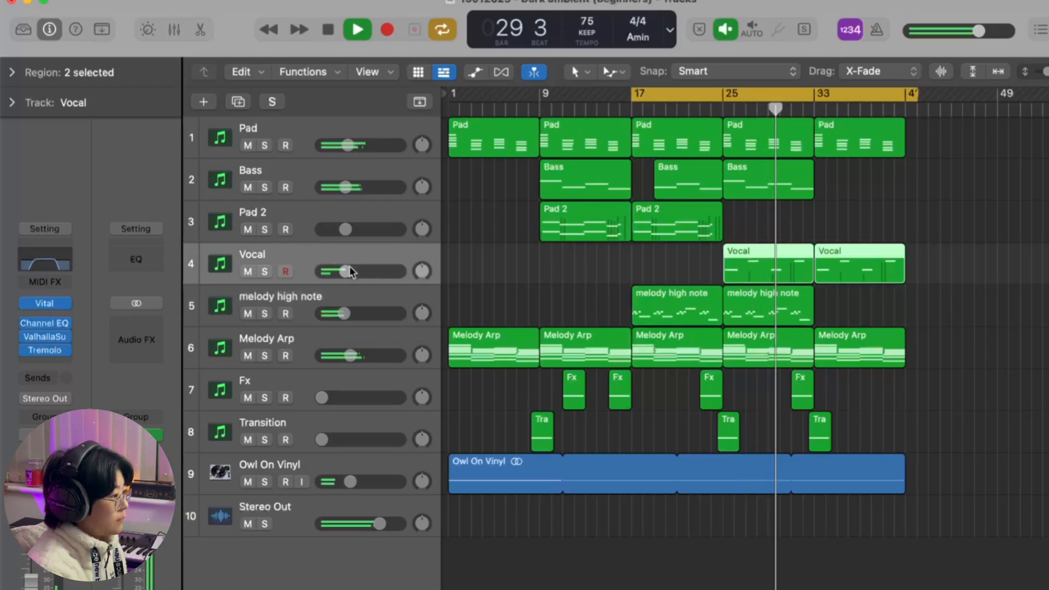
pyautogui.moveTo(349, 273); pyautogui.dragTo(350, 271)
pyautogui.moveTo(319, 398); pyautogui.dragTo(351, 401)
# Step: Select the Transition track and bring in its volume at a level below the Fx track
pyautogui.click(349, 448)
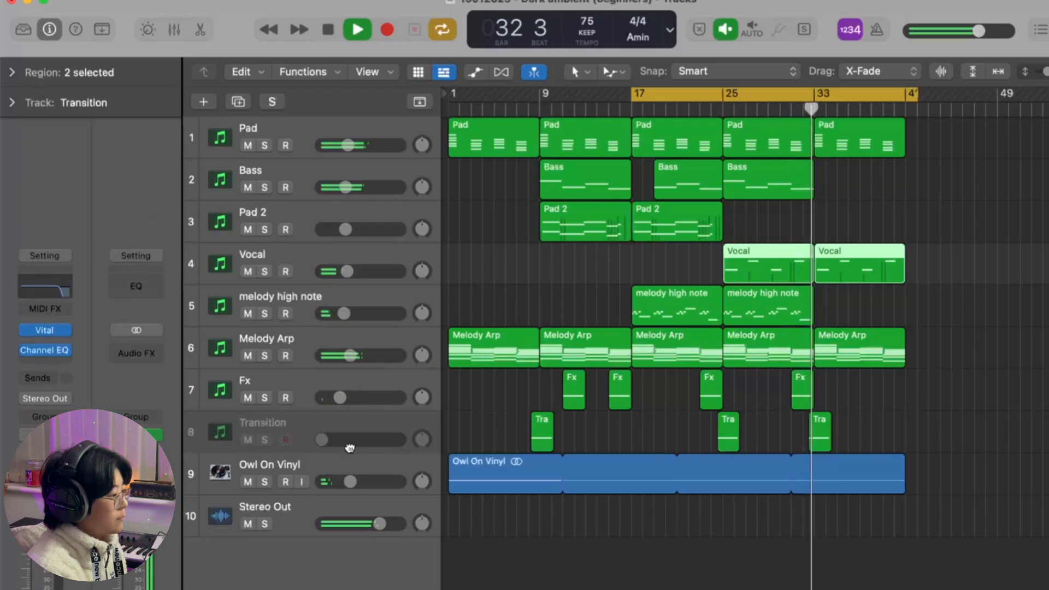
pyautogui.moveTo(327, 437); pyautogui.dragTo(358, 437)
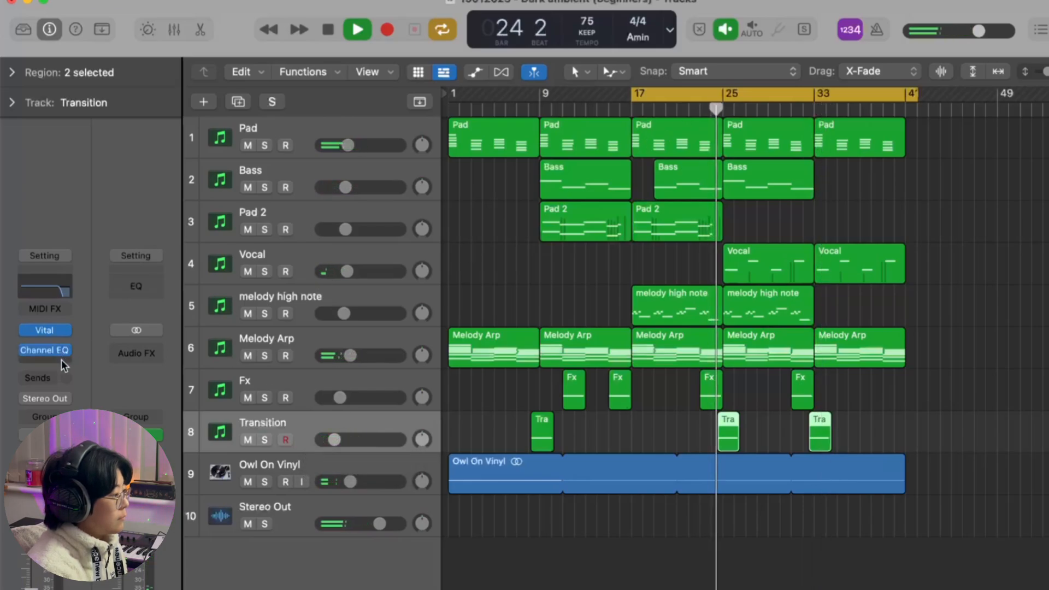
pyautogui.click(62, 360)
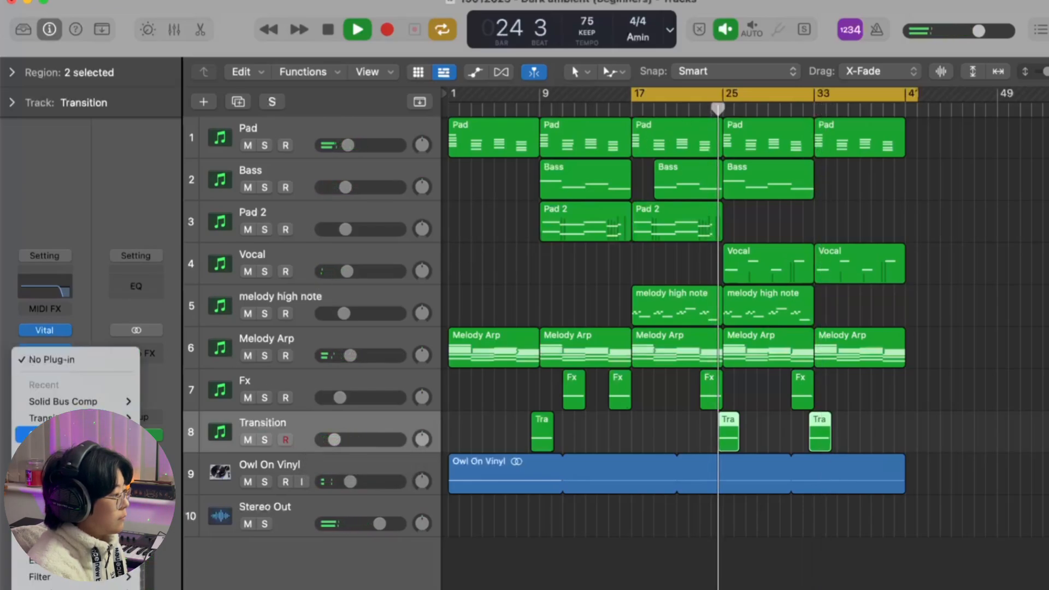
pyautogui.moveTo(66, 452)
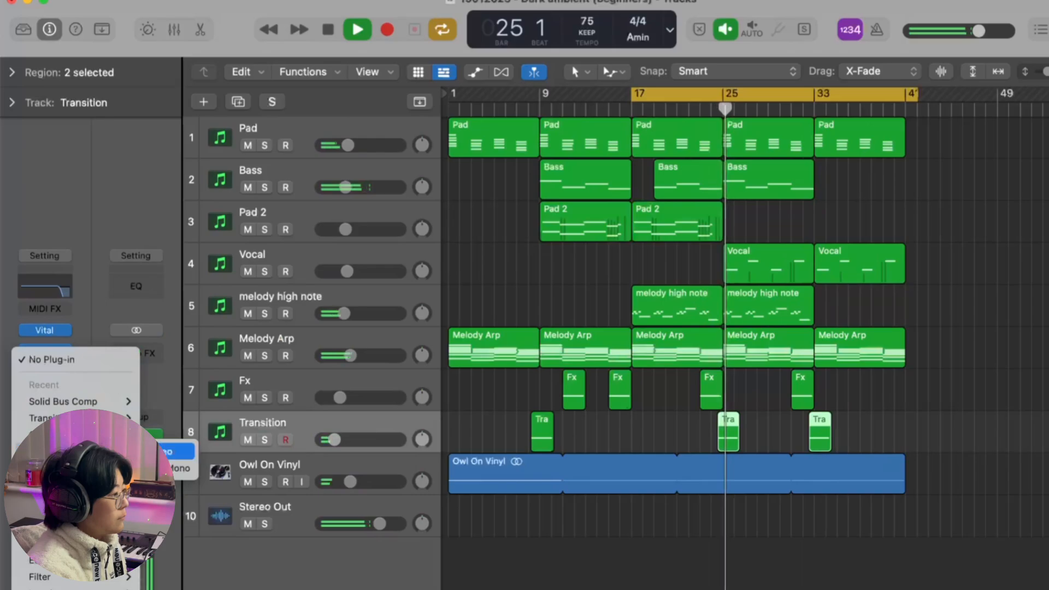
pyautogui.click(470, 296)
pyautogui.scroll(8, 632, 403)
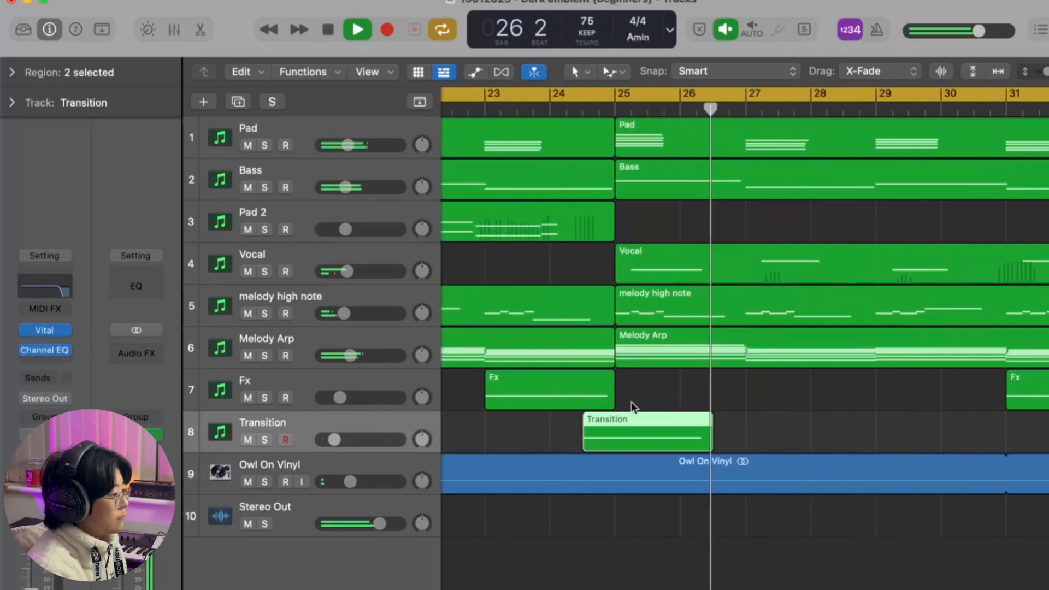
pyautogui.scroll(-8, 631, 402)
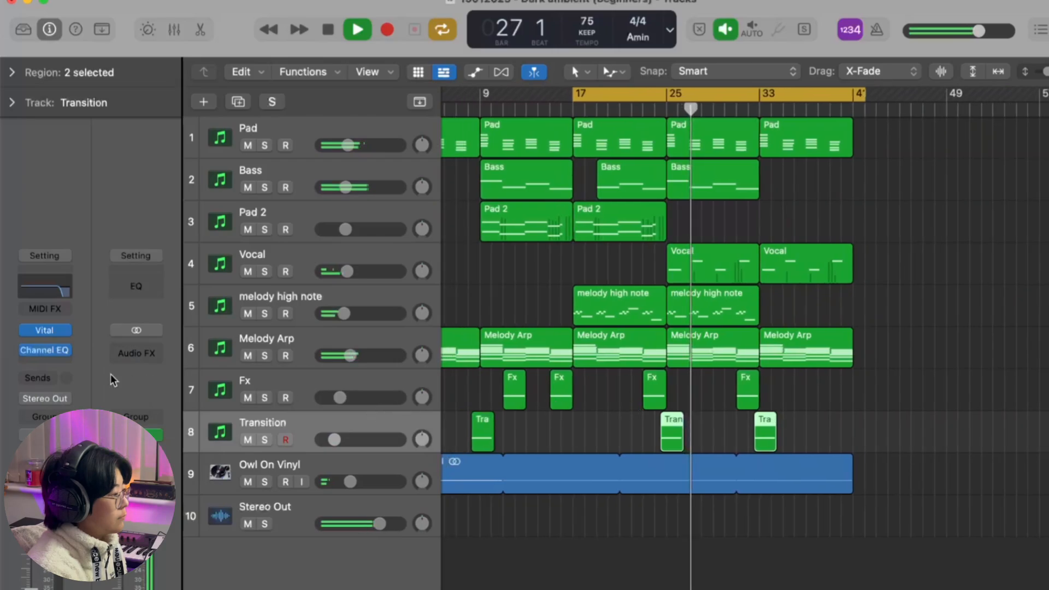
# Step: Insert the Raum reverb on the Transition track, set its mix to 25.5%, and close it
pyautogui.click(64, 359)
pyautogui.moveTo(82, 452)
pyautogui.click(161, 452)
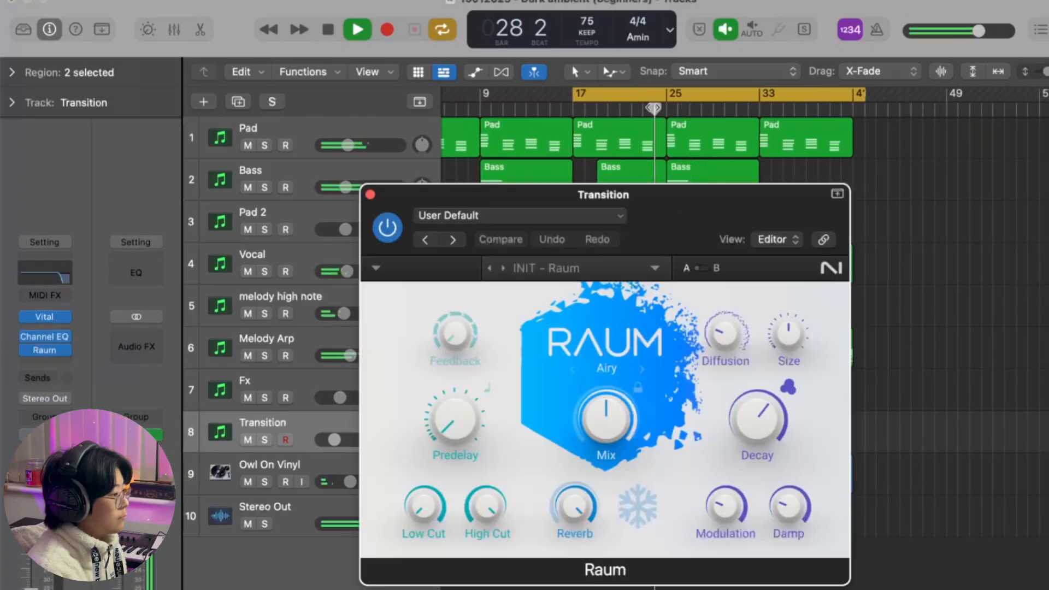
pyautogui.moveTo(607, 420); pyautogui.dragTo(607, 432)
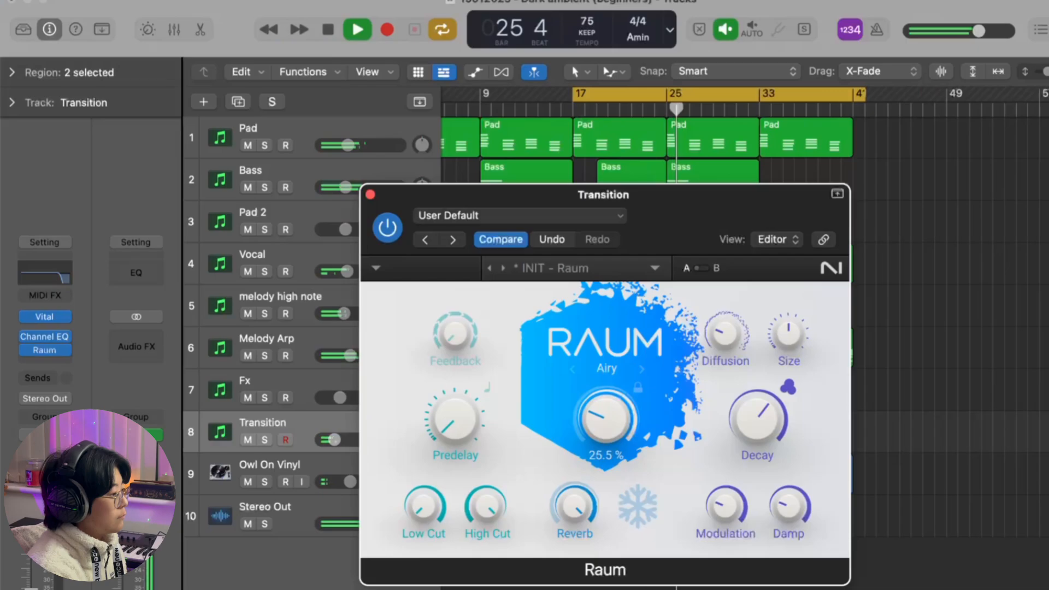
pyautogui.click(370, 195)
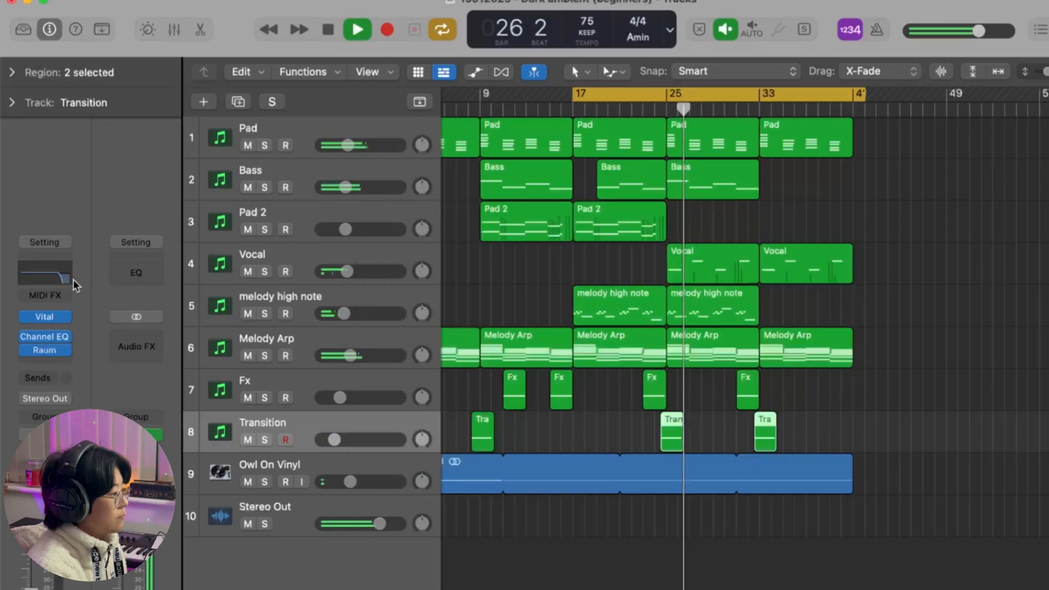
# Step: Enable the low cut in the Transition track's Channel EQ at 118 Hz and close the EQ
pyautogui.click(51, 275)
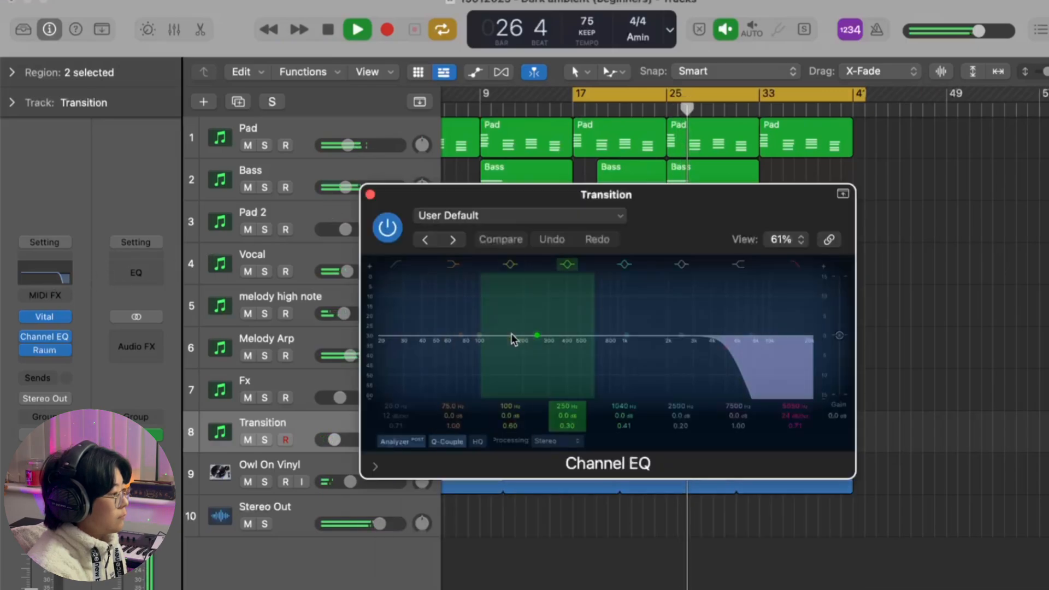
pyautogui.click(398, 267)
pyautogui.moveTo(401, 360); pyautogui.dragTo(490, 358)
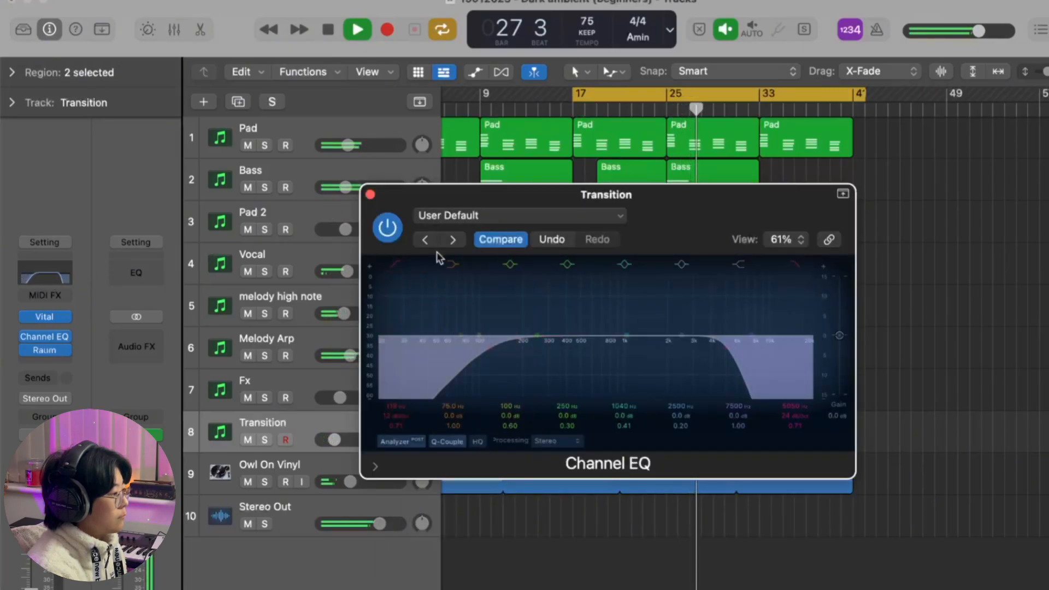
pyautogui.click(370, 195)
# Step: Insert a stereo Stereo Delay after Raum on the Transition track, replay from about bar 23, and close the plug-in
pyautogui.click(47, 363)
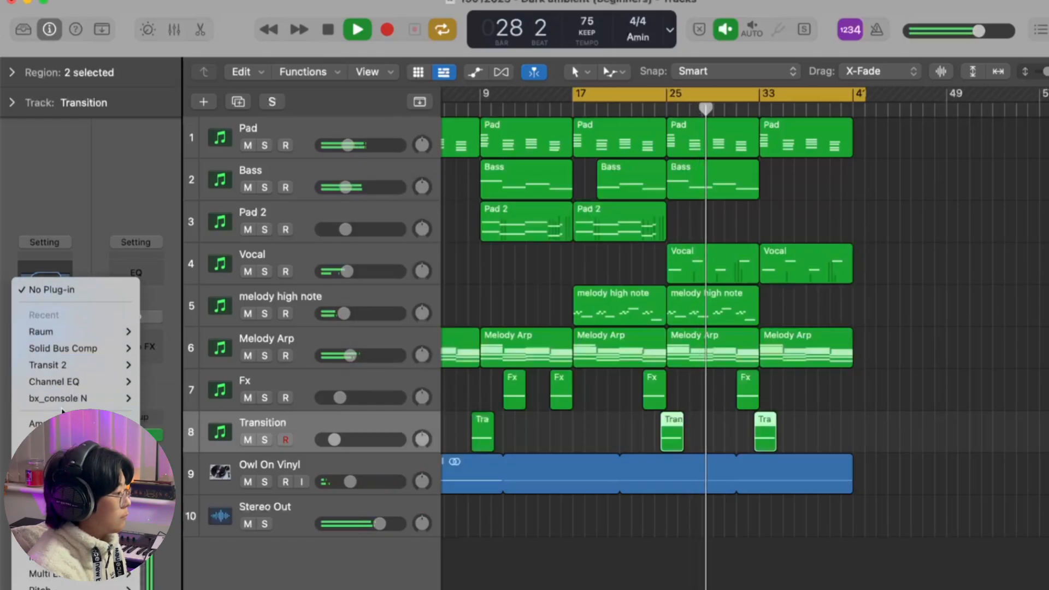
pyautogui.moveTo(109, 440)
pyautogui.moveTo(220, 491)
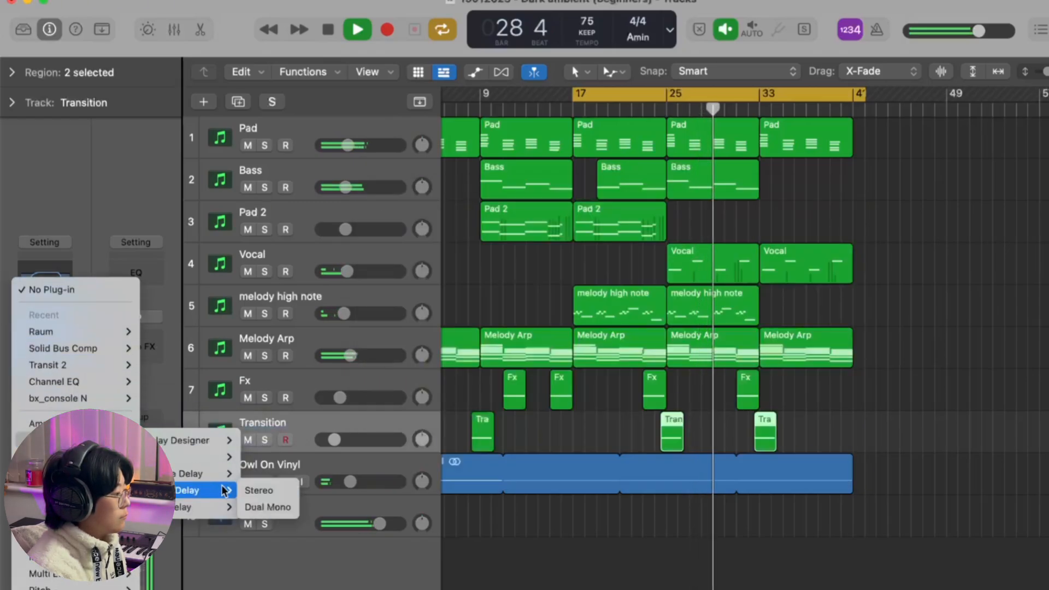
pyautogui.click(261, 493)
pyautogui.click(647, 104)
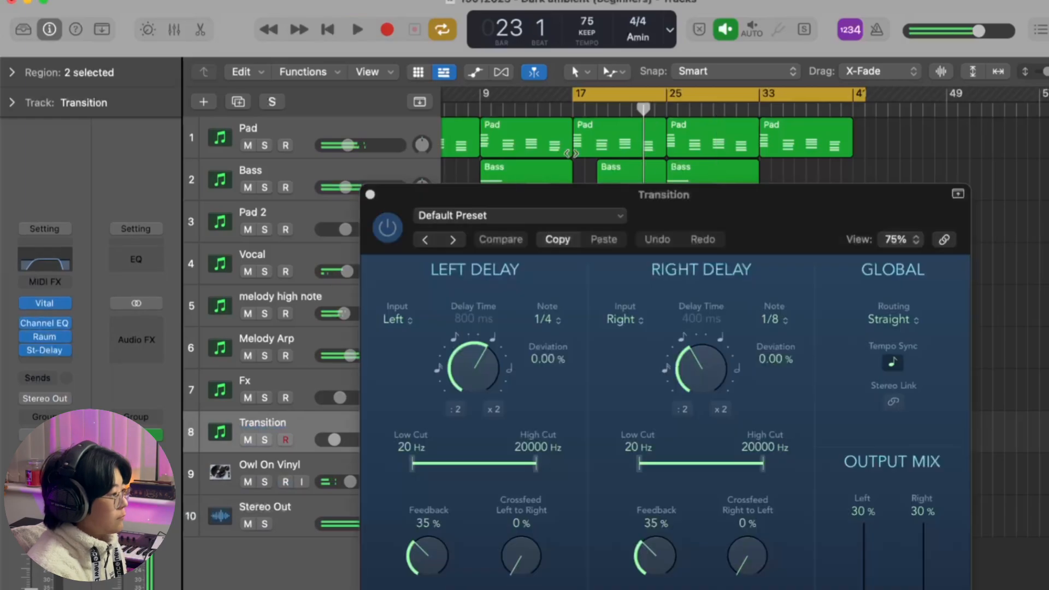
pyautogui.click(370, 196)
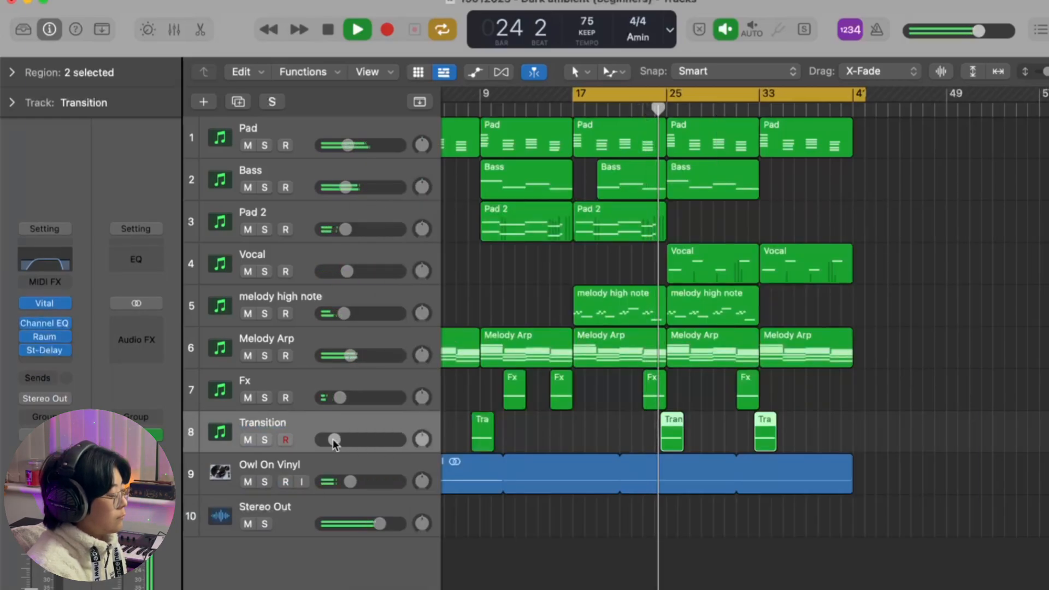
# Step: Raise the Transition track's volume slightly, deselect its regions, and nudge the Bass volume up a little
pyautogui.moveTo(334, 440); pyautogui.dragTo(342, 441)
pyautogui.hscroll(-3, 479, 455)
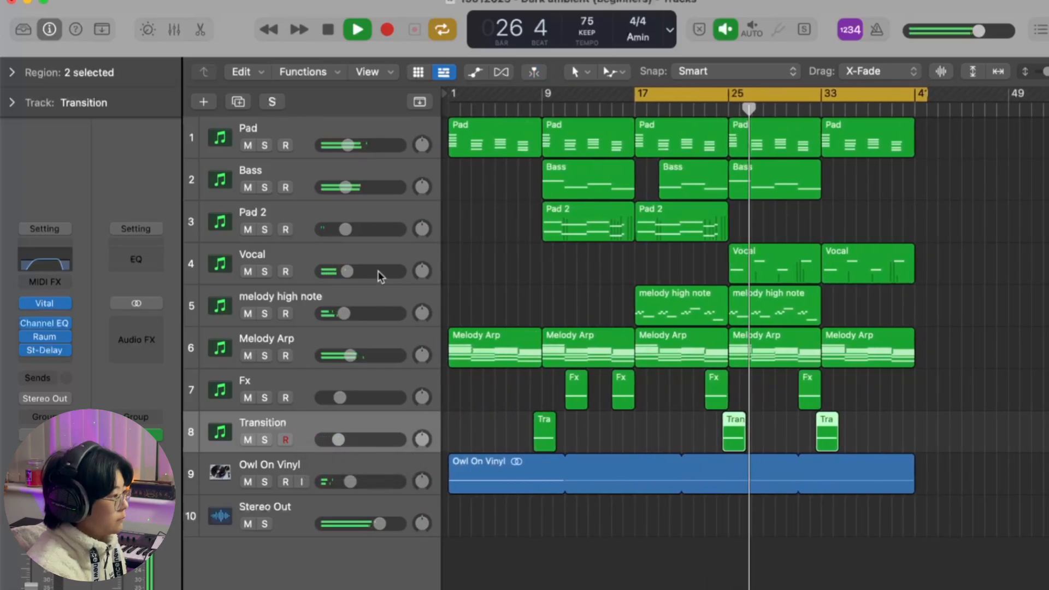
pyautogui.click(528, 277)
pyautogui.moveTo(360, 189); pyautogui.dragTo(361, 188)
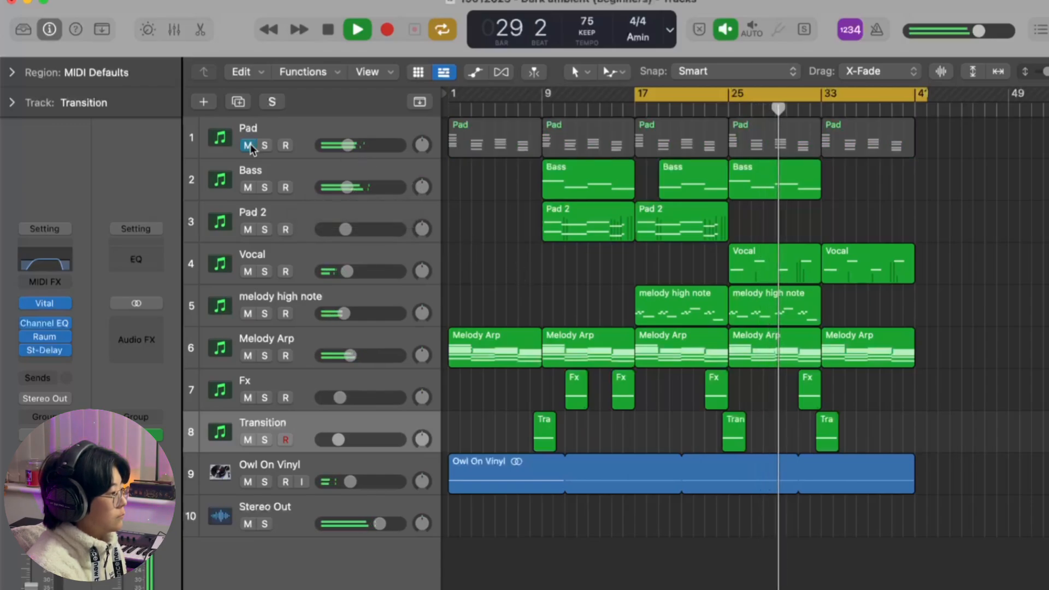
# Step: Nudge the Pad's volume up slightly and set the high cut in its Channel EQ to 1870 Hz
pyautogui.moveTo(339, 147); pyautogui.dragTo(348, 145)
pyautogui.click(323, 129)
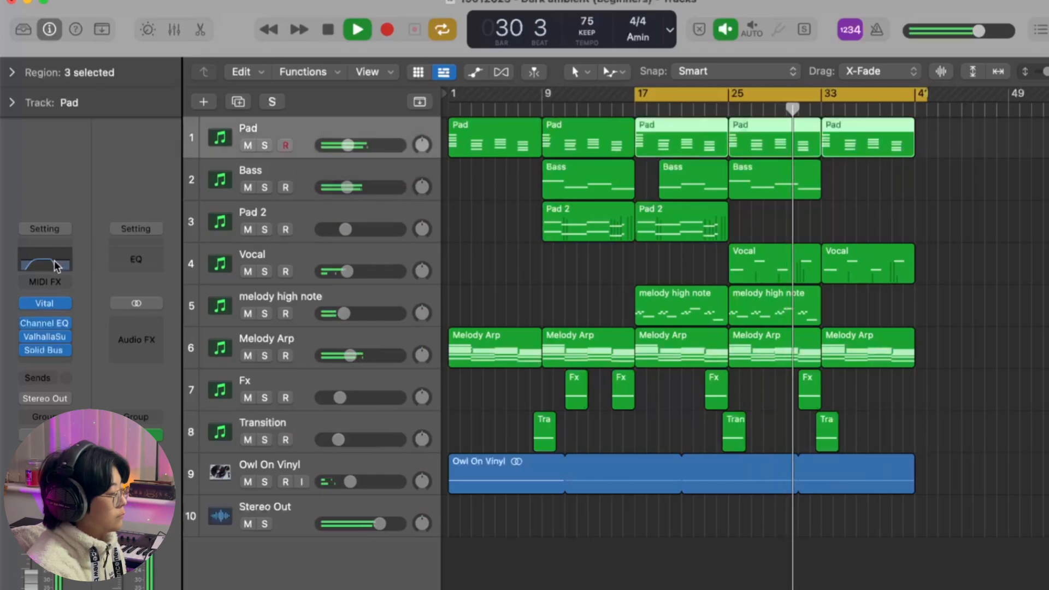
pyautogui.click(57, 266)
pyautogui.click(656, 385)
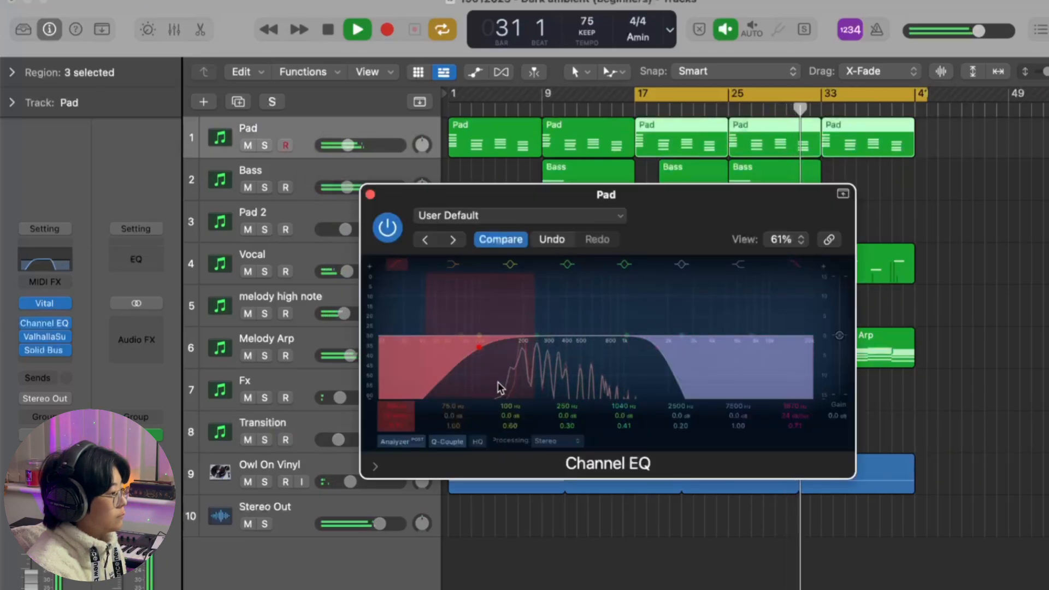
pyautogui.click(370, 194)
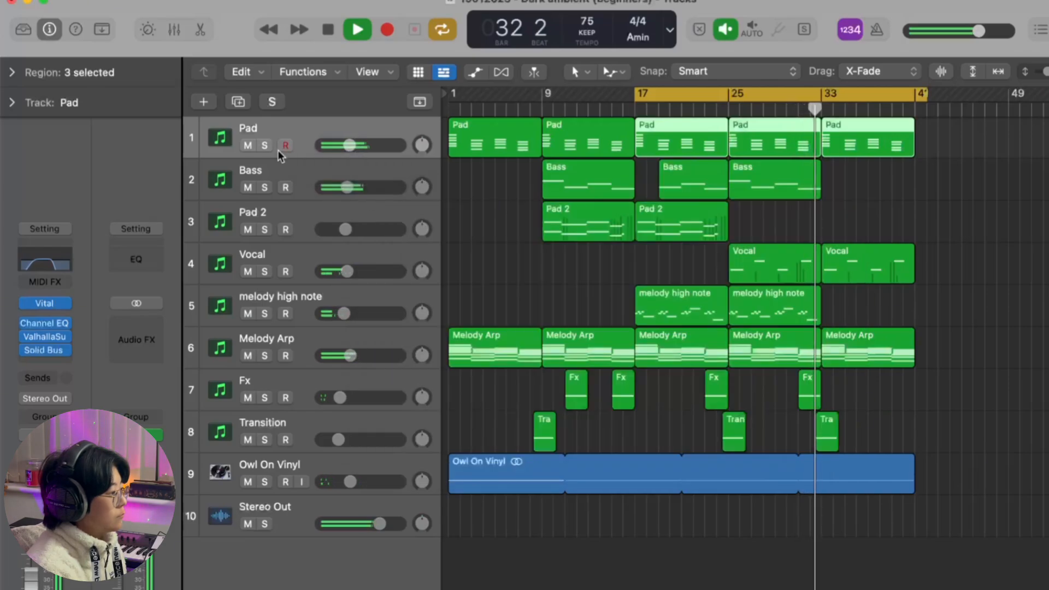
# Step: Compare the mix with the Pad muted and unmuted during playback, and deselect the Pad regions
pyautogui.click(251, 145)
pyautogui.click(250, 145)
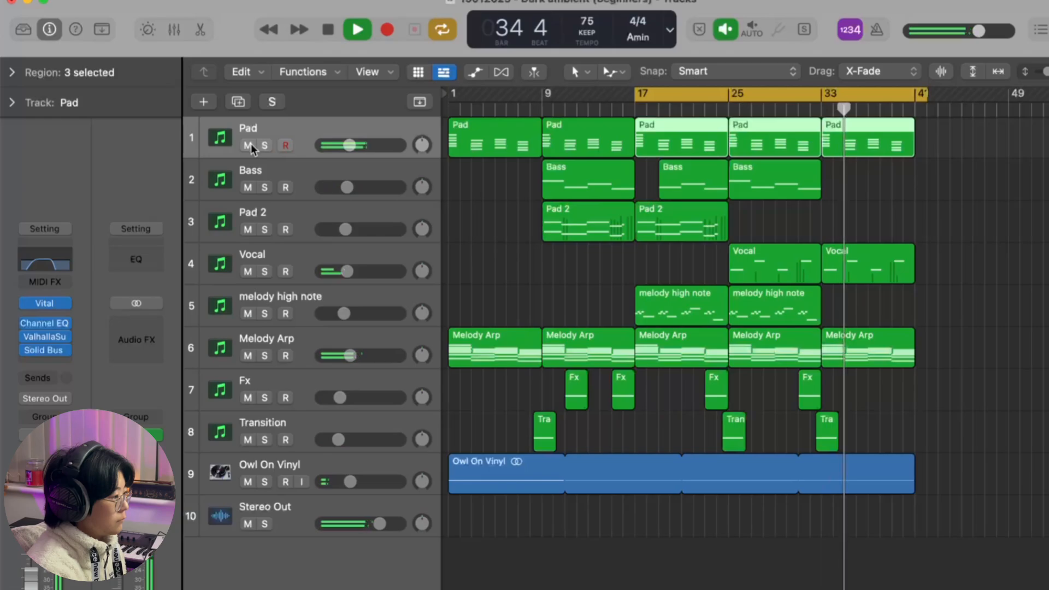
pyautogui.click(503, 281)
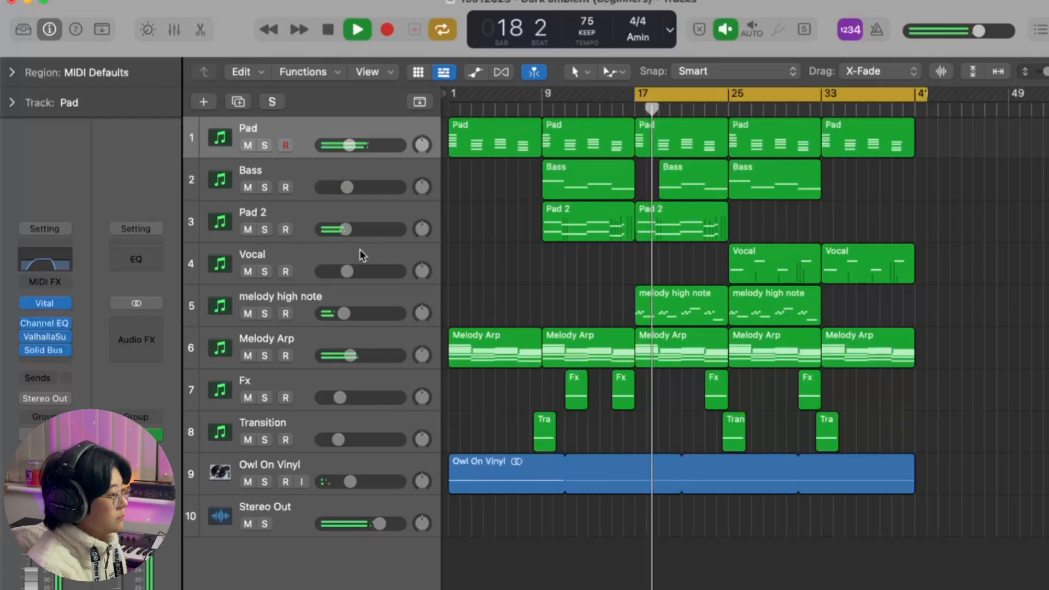
# Step: Raise the melody high note track's volume and insert RC-20 Retro Color after Replika XT on it
pyautogui.click(345, 293)
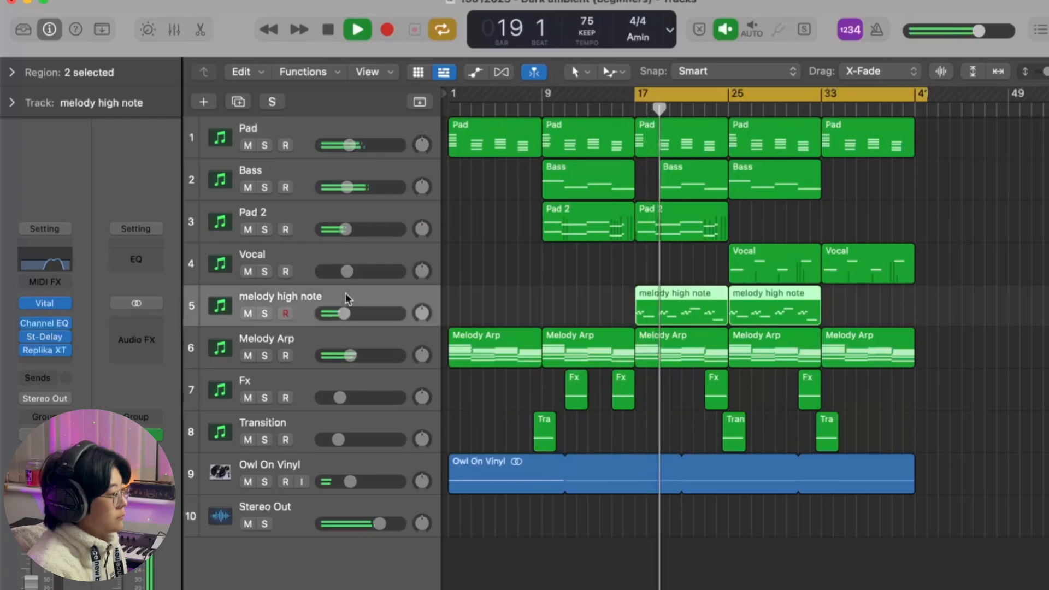
pyautogui.moveTo(343, 313)
pyautogui.mouseDown()
pyautogui.moveTo(396, 318)
pyautogui.moveTo(350, 316)
pyautogui.mouseUp()
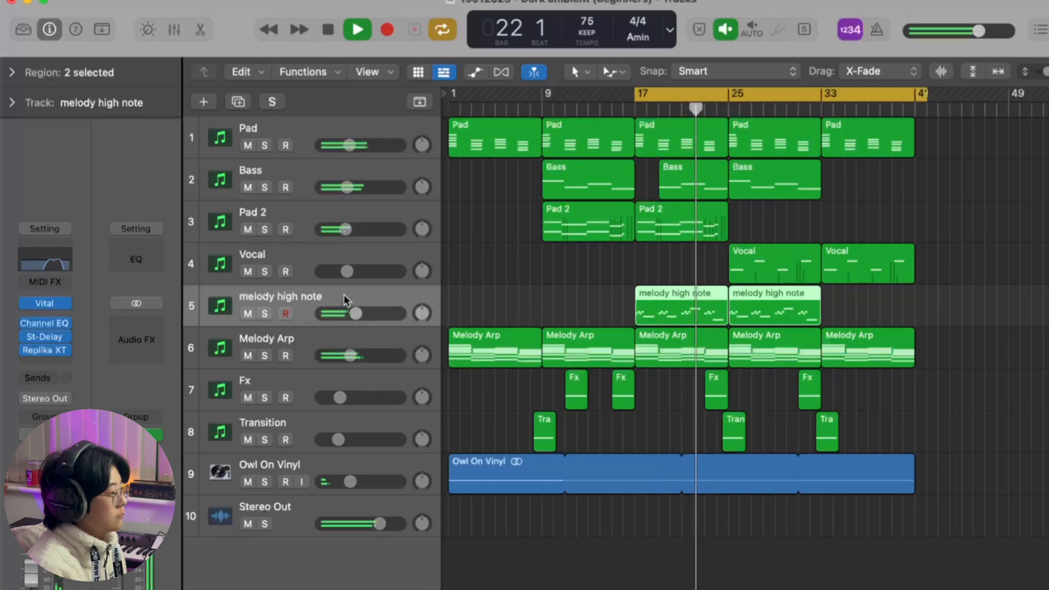
pyautogui.click(45, 360)
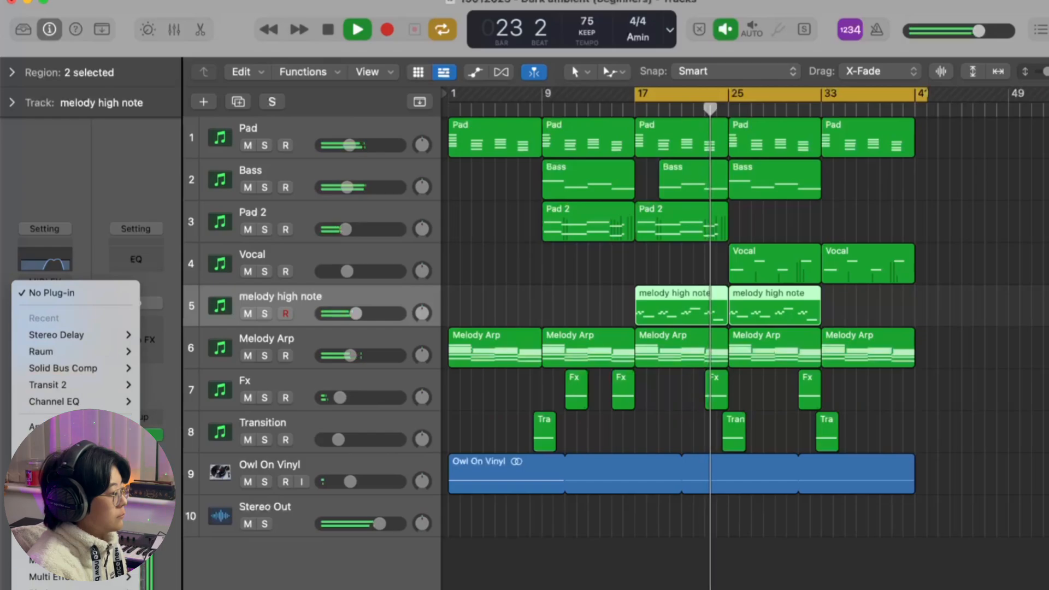
pyautogui.moveTo(71, 589)
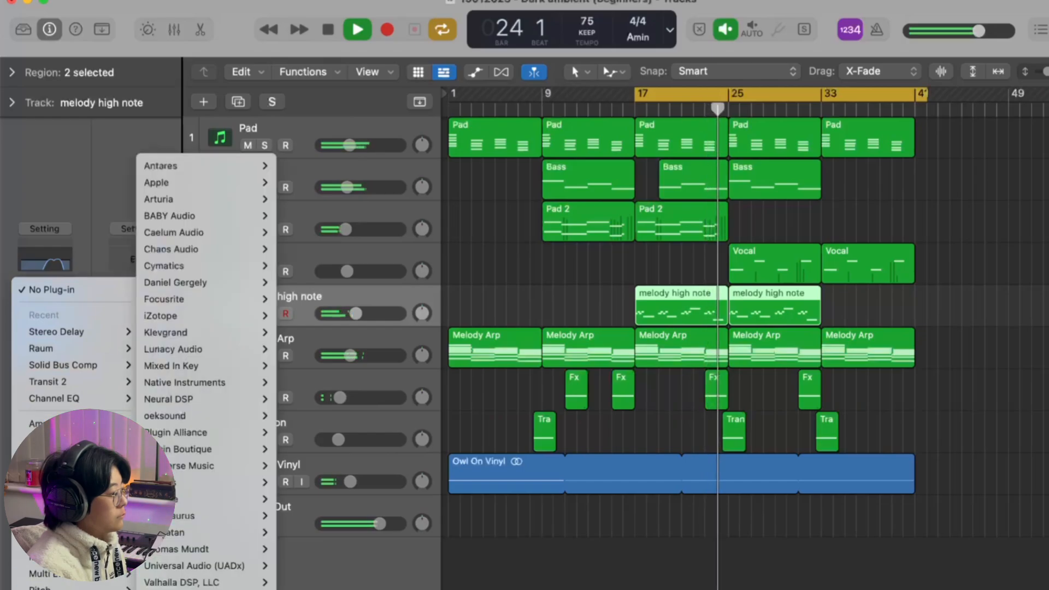
pyautogui.click(618, 368)
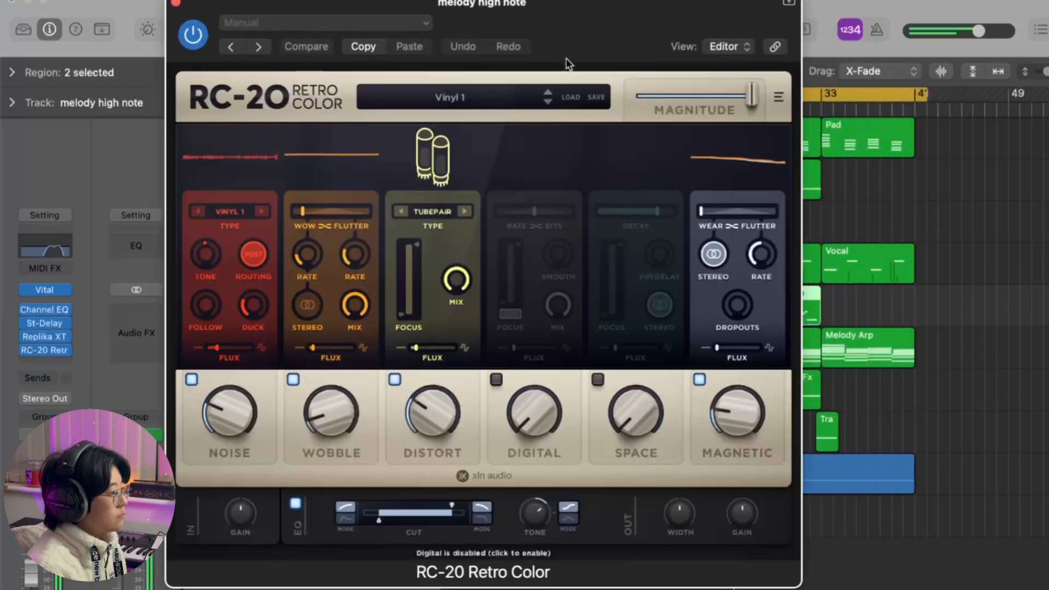
# Step: Switch off the Noise module in RC-20 Retro Color, lower the Magnitude slightly, and close the plug-in
pyautogui.click(192, 379)
pyautogui.moveTo(328, 426)
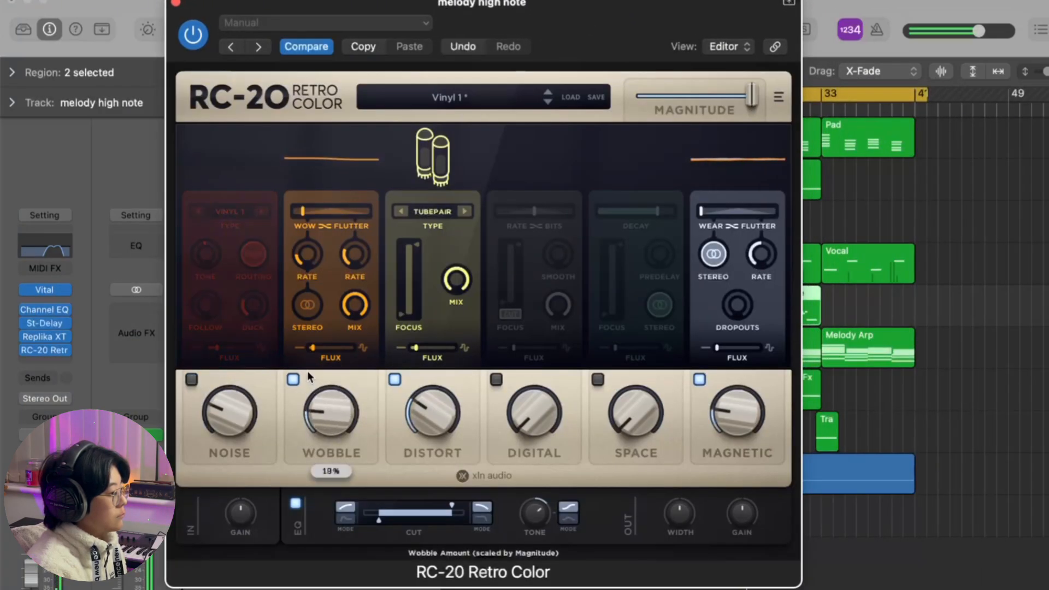
pyautogui.moveTo(743, 103)
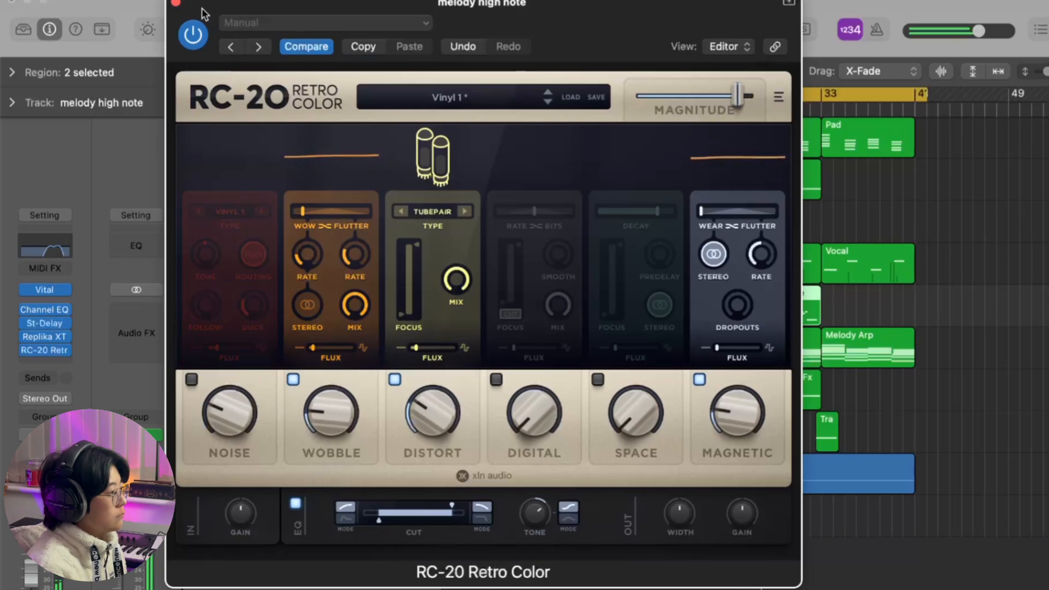
pyautogui.click(176, 4)
# Step: Lower the melody high note track's volume to -10.2 dB and raise the Vocal track's volume to -12.2 dB
pyautogui.click(560, 298)
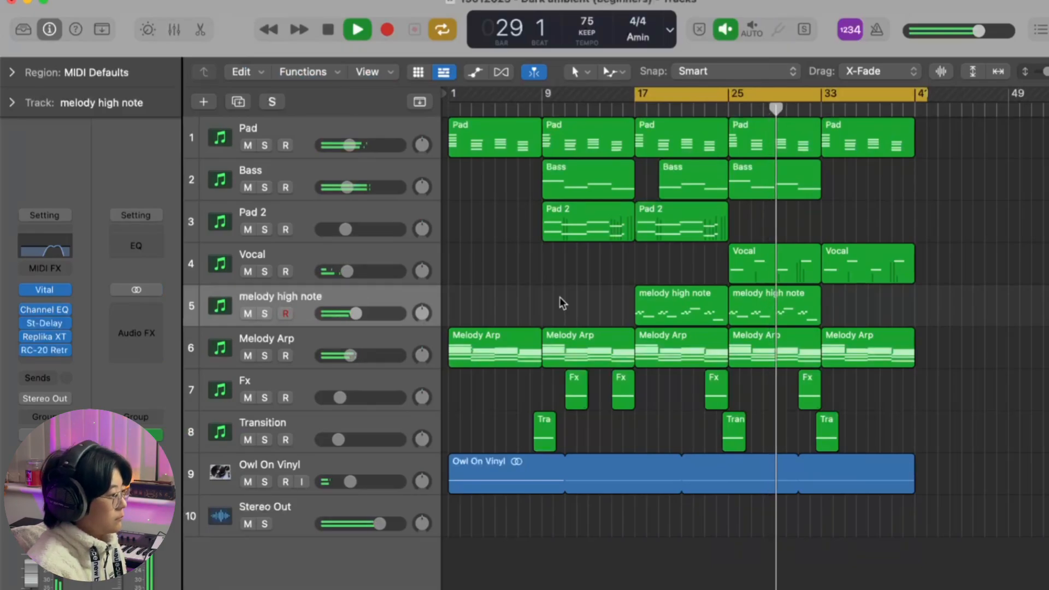
pyautogui.moveTo(359, 313); pyautogui.dragTo(354, 313)
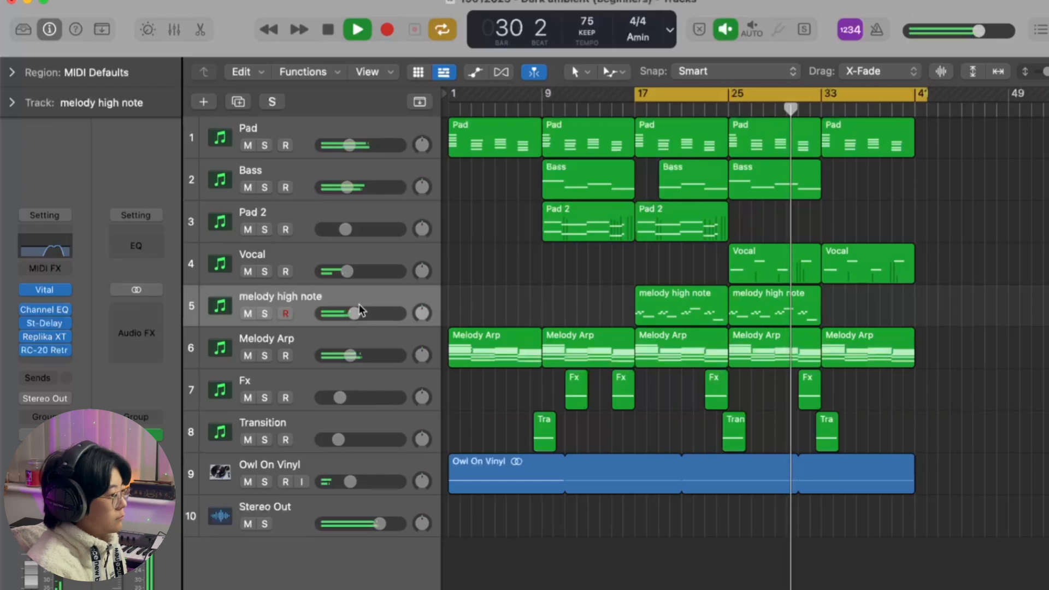
pyautogui.click(359, 258)
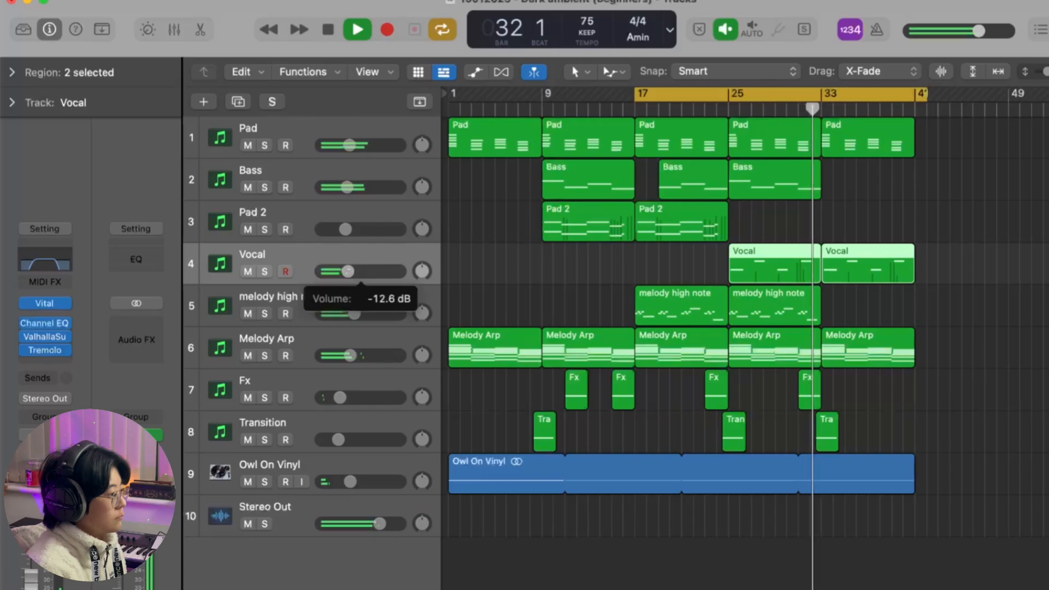
pyautogui.moveTo(348, 271); pyautogui.dragTo(350, 271)
pyautogui.moveTo(352, 313); pyautogui.dragTo(351, 312)
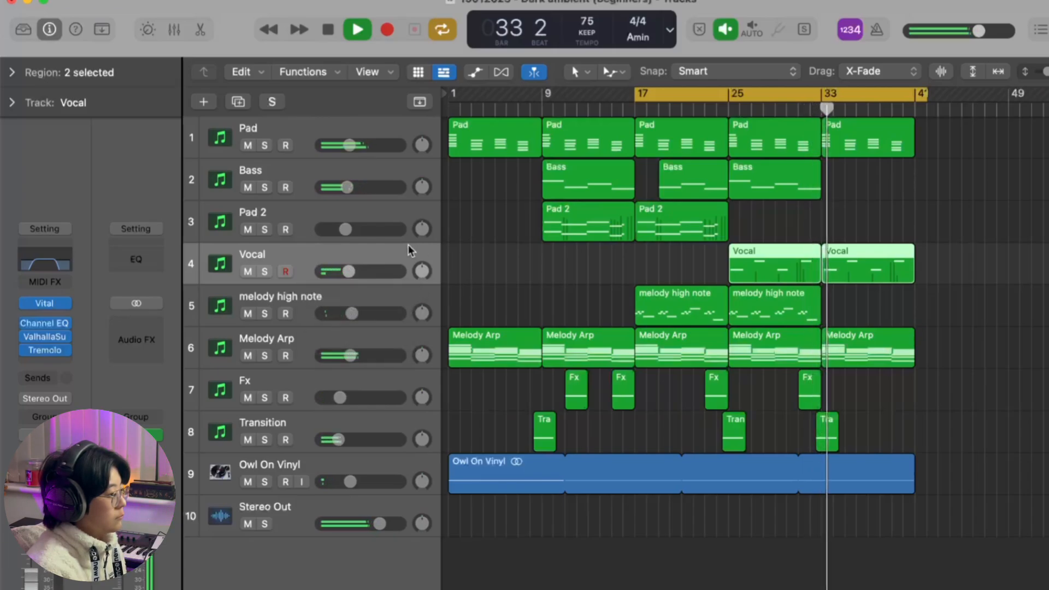
pyautogui.click(680, 260)
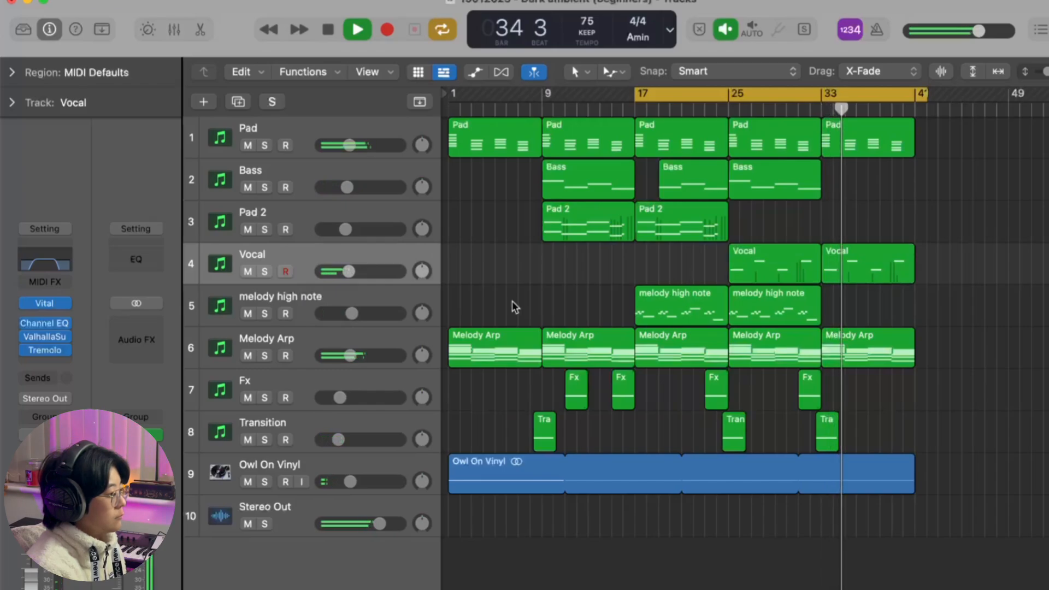
# Step: Check the Melody Arp track's Hi Cut Freq automation, hide the automation lanes, and deselect the regions
pyautogui.click(402, 335)
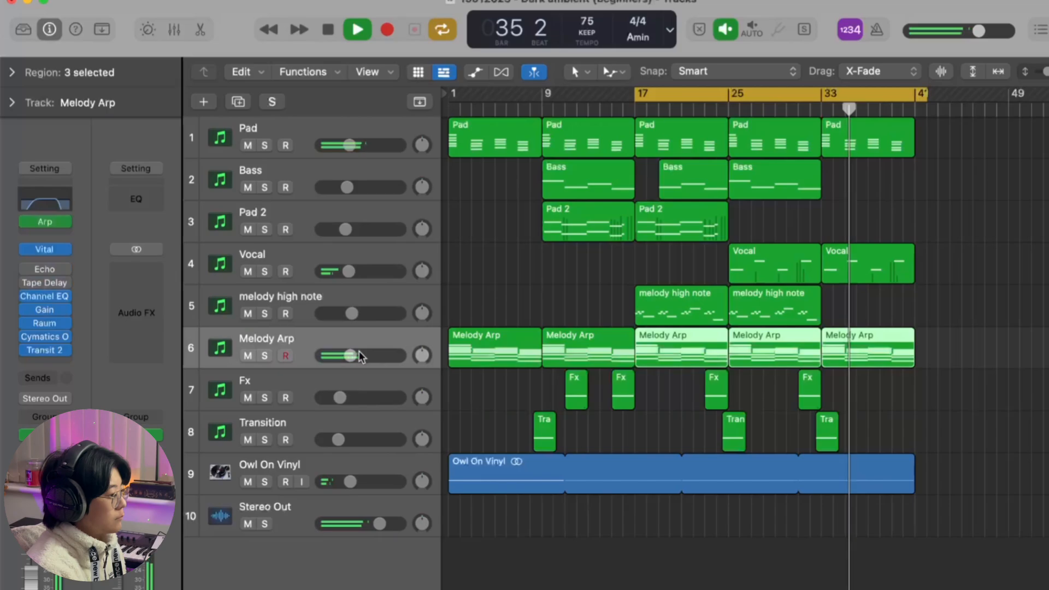
pyautogui.press('a')
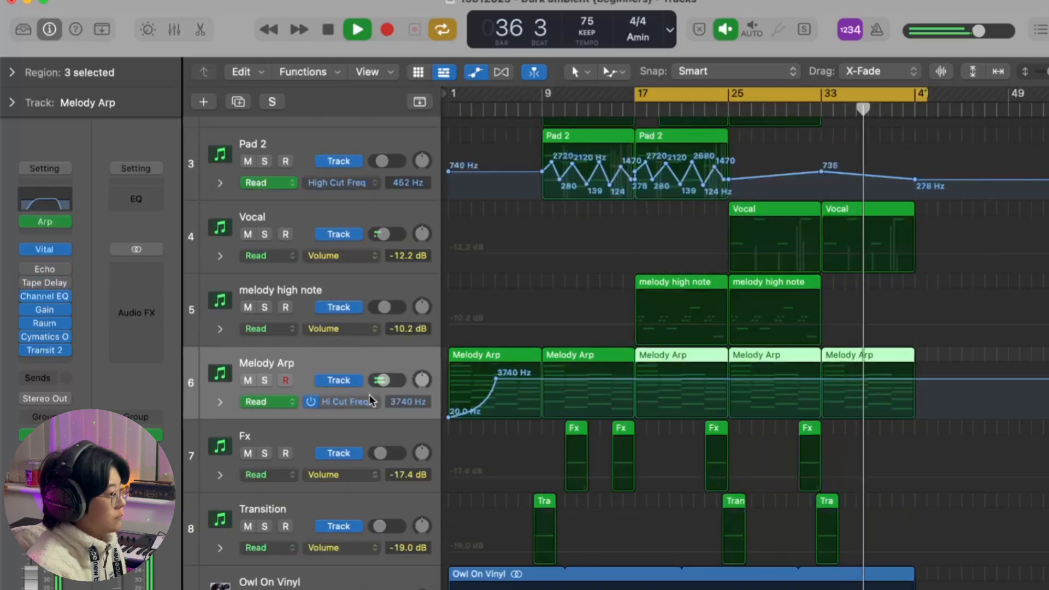
pyautogui.press('a')
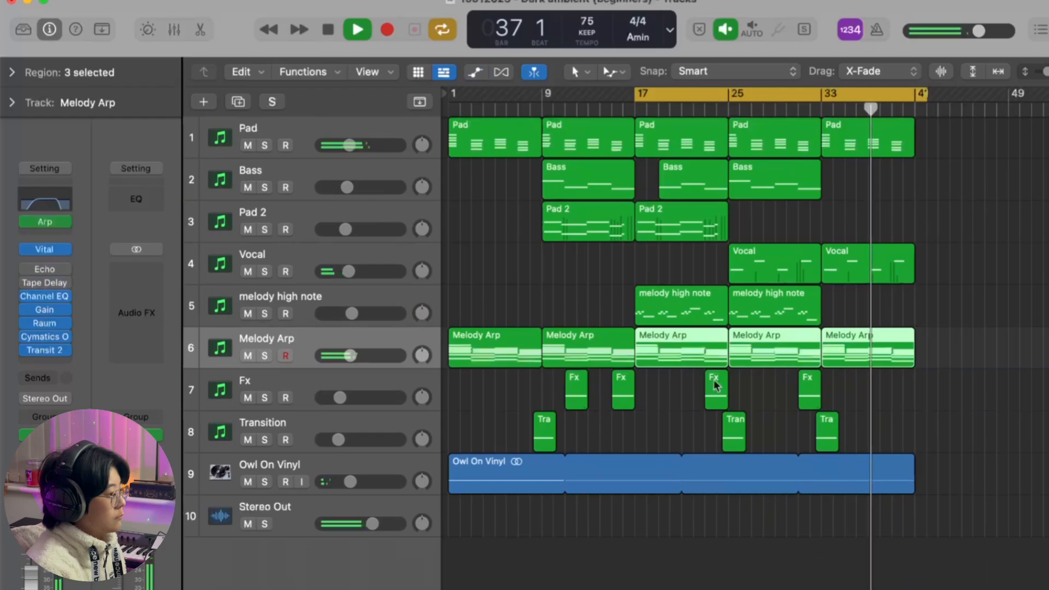
pyautogui.click(672, 269)
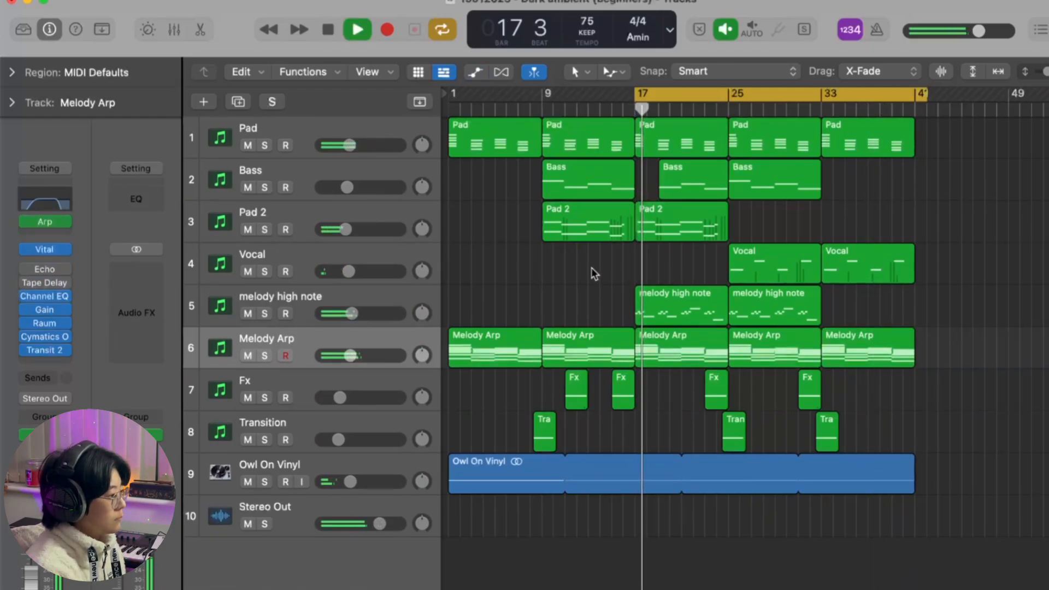
# Step: Lower the melody high note track's volume a touch and compare the mix with the Pad muted and unmuted
pyautogui.moveTo(349, 356); pyautogui.dragTo(349, 356)
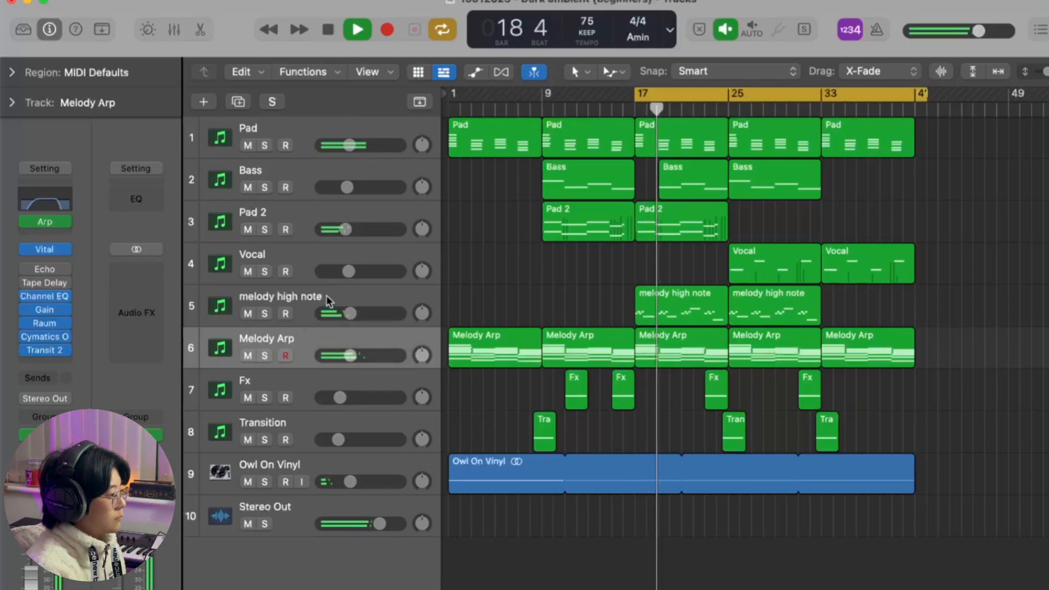
pyautogui.click(327, 295)
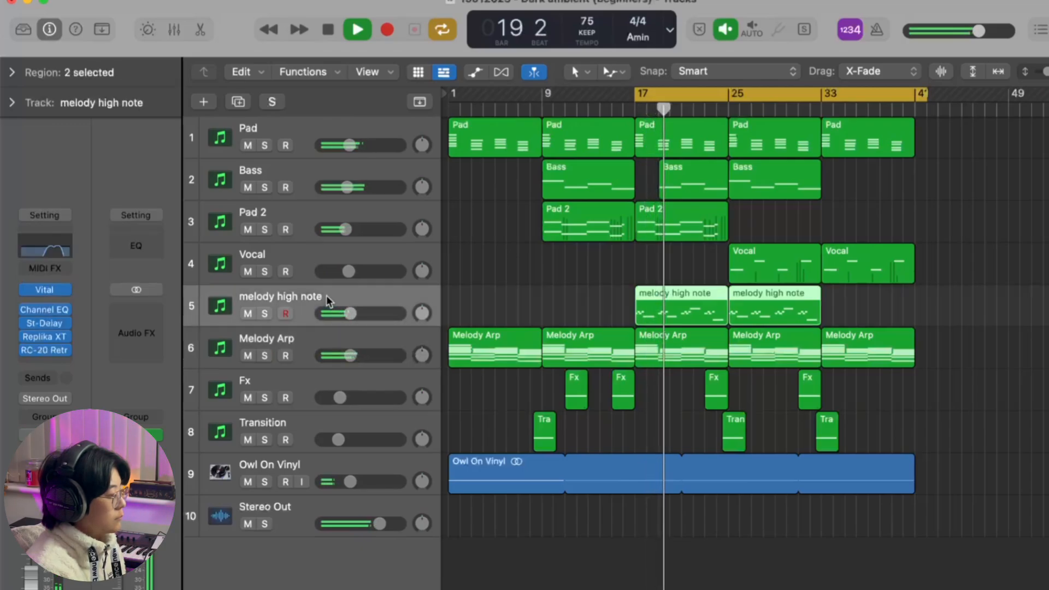
pyautogui.click(247, 145)
pyautogui.click(248, 146)
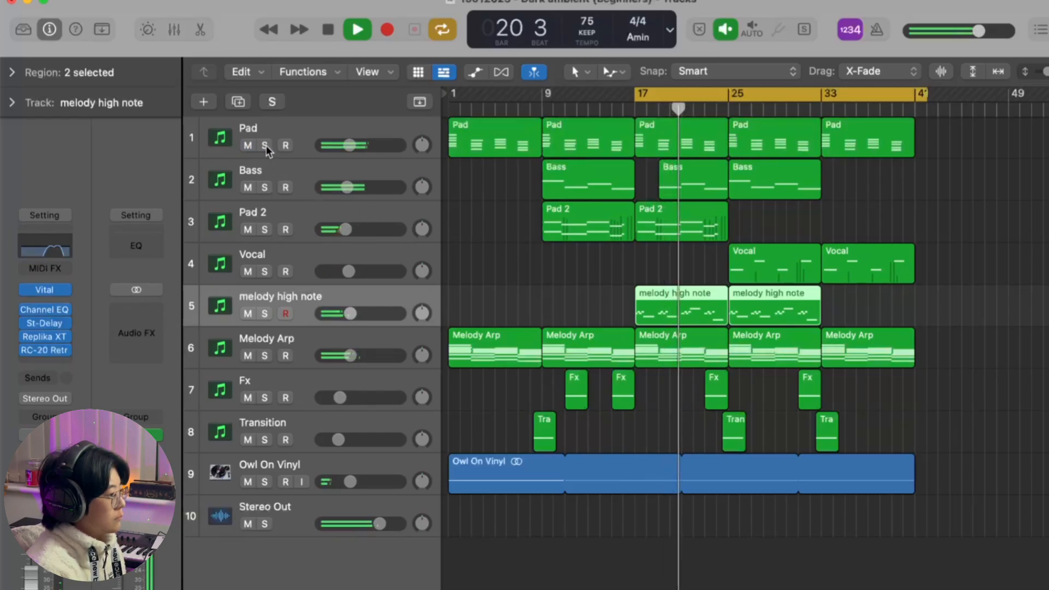
pyautogui.click(549, 291)
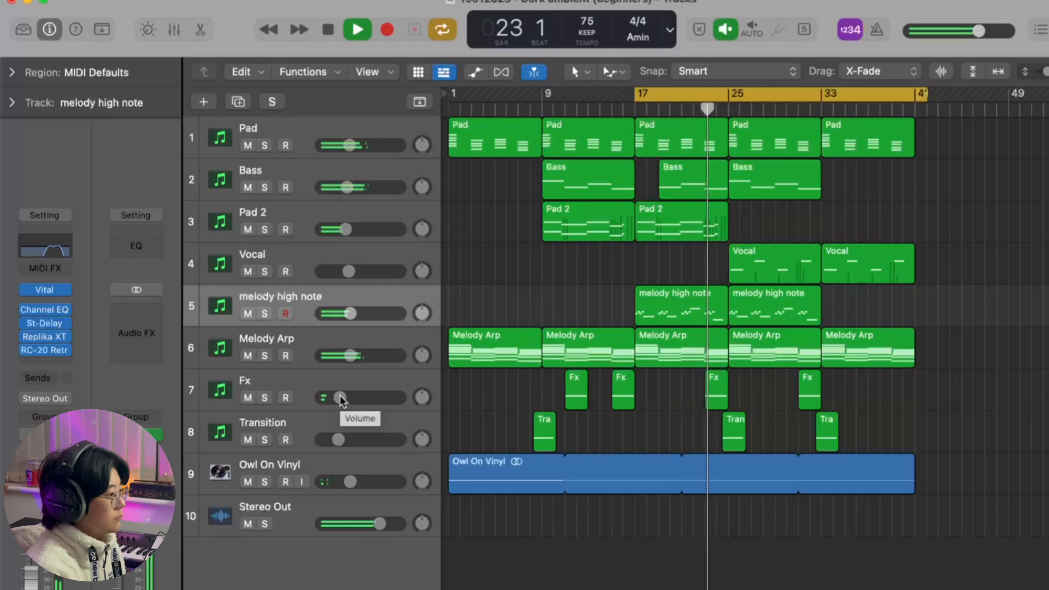
# Step: Raise the Fx track's volume to about -16.6 dB and the Bass track's volume to -10.2 dB
pyautogui.moveTo(340, 396); pyautogui.dragTo(342, 397)
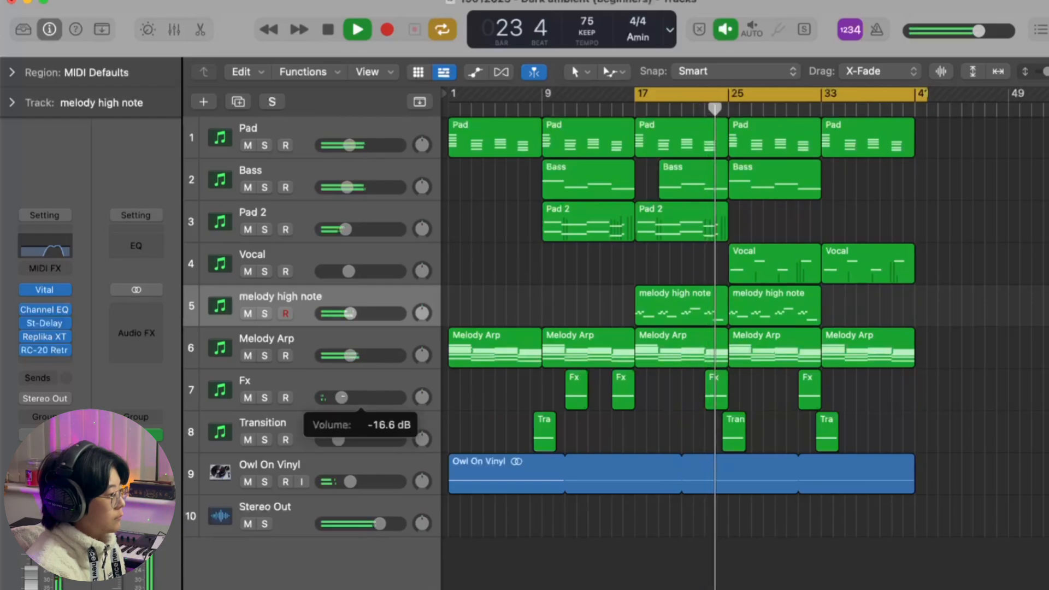
pyautogui.click(349, 383)
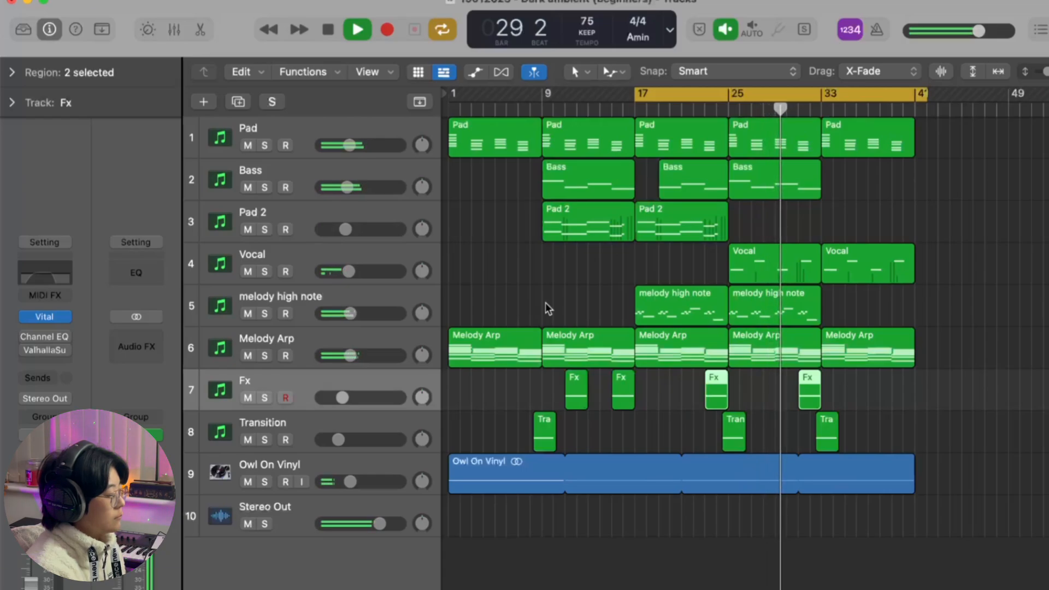
pyautogui.moveTo(346, 188); pyautogui.dragTo(359, 193)
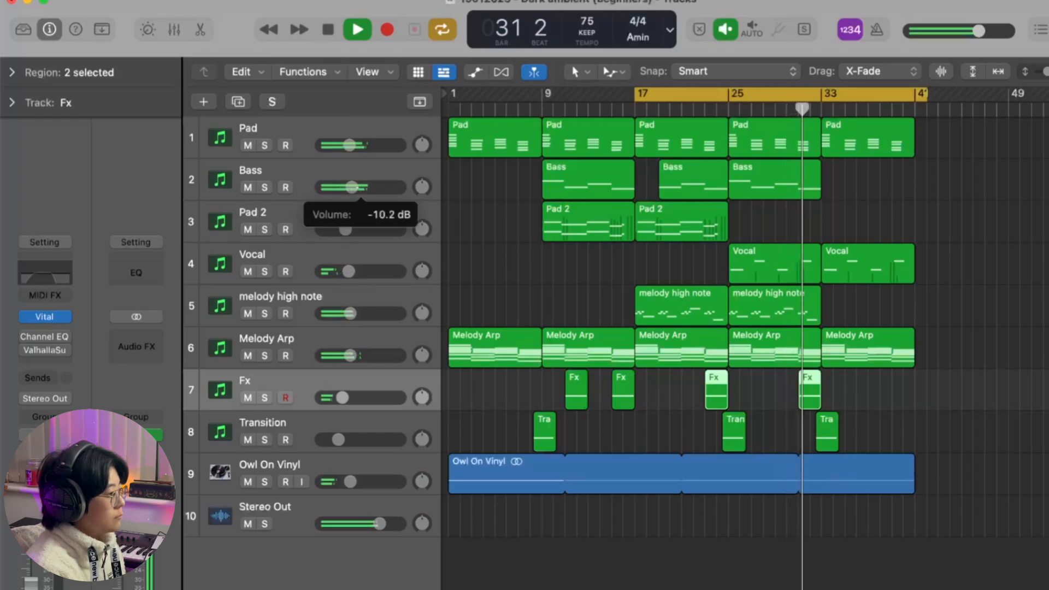
pyautogui.click(490, 270)
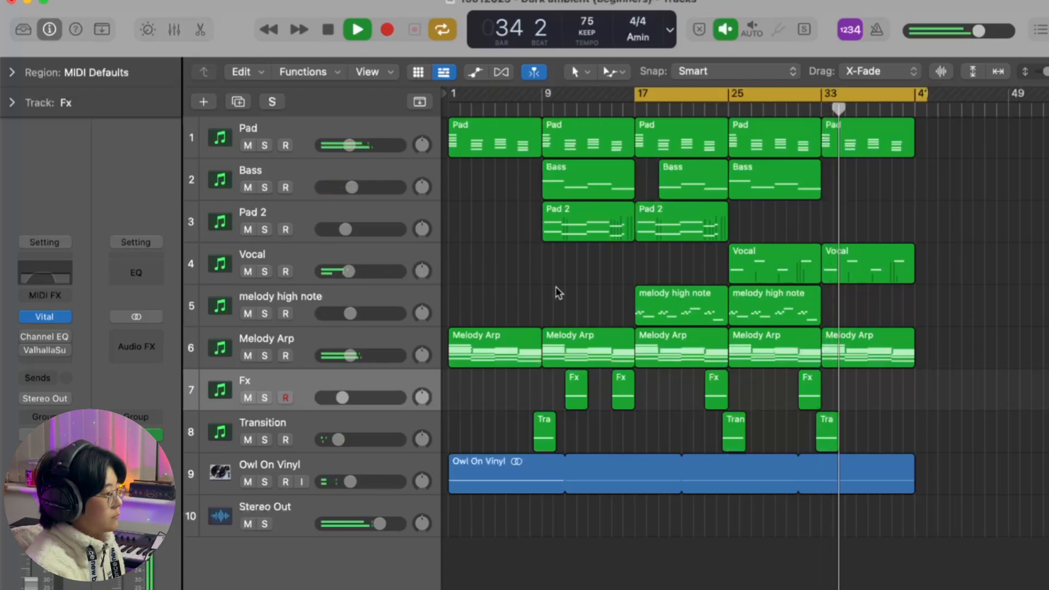
# Step: Stop playback and load the saved Master 2 channel strip setting on the Stereo Out
pyautogui.press('space')
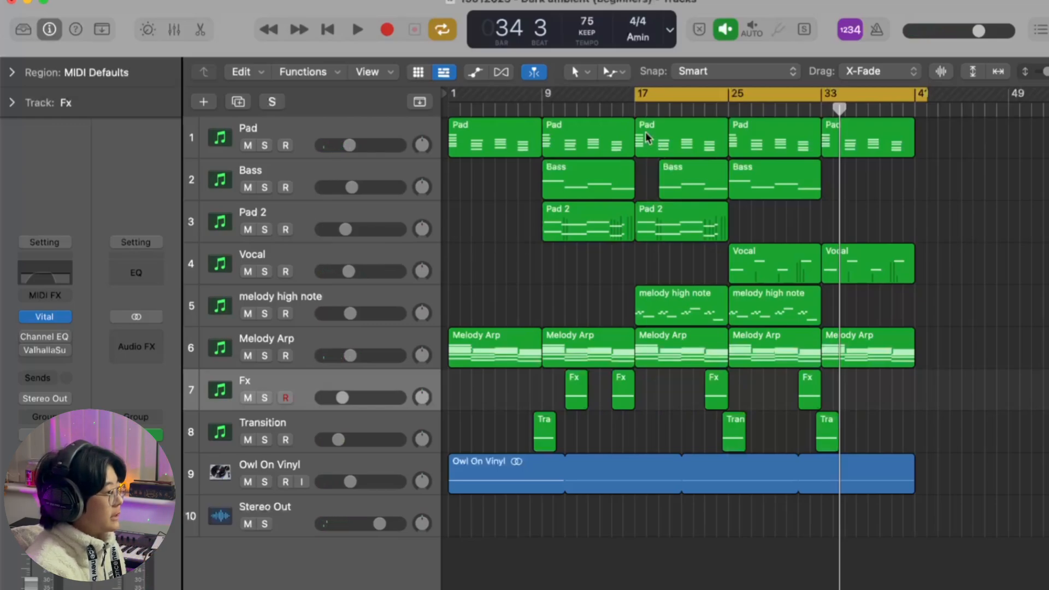
pyautogui.moveTo(634, 91)
pyautogui.mouseDown()
pyautogui.moveTo(529, 92)
pyautogui.moveTo(635, 98)
pyautogui.mouseUp()
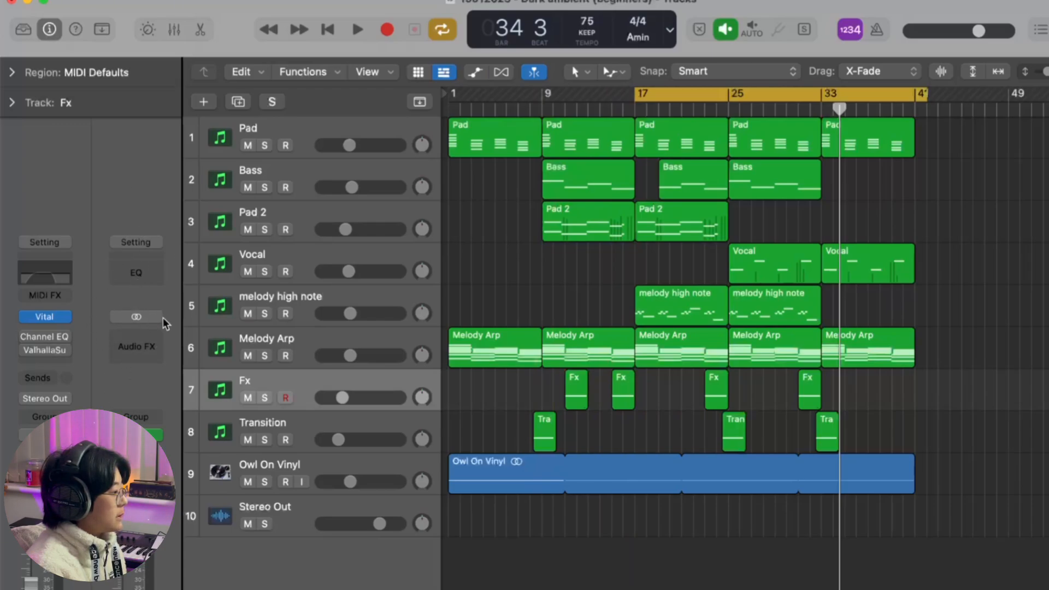
pyautogui.click(136, 243)
pyautogui.moveTo(175, 556)
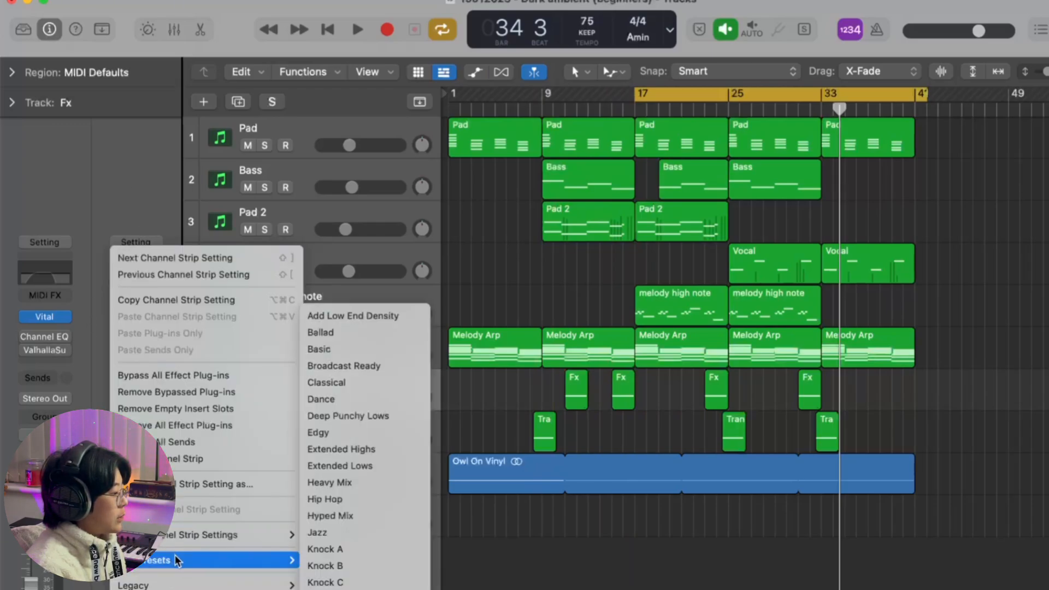
pyautogui.moveTo(184, 533)
pyautogui.click(343, 551)
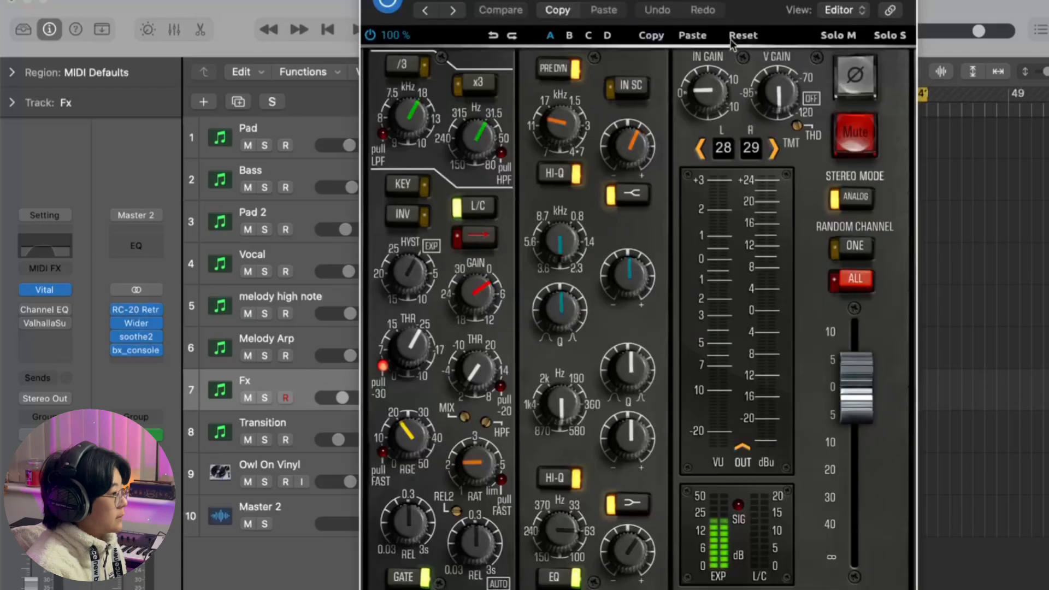
# Step: Switch the bx_console plug-in on the master channel to the 29 Master Channel Dirty preset and close its window
pyautogui.moveTo(746, 22); pyautogui.dragTo(719, 61)
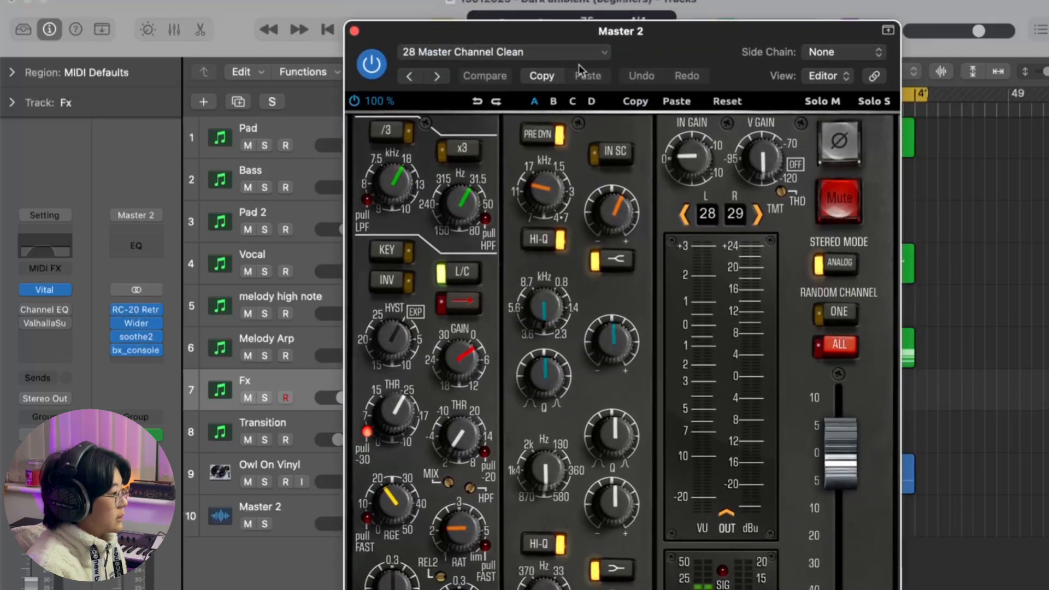
pyautogui.click(553, 52)
pyautogui.scroll(-10, 553, 204)
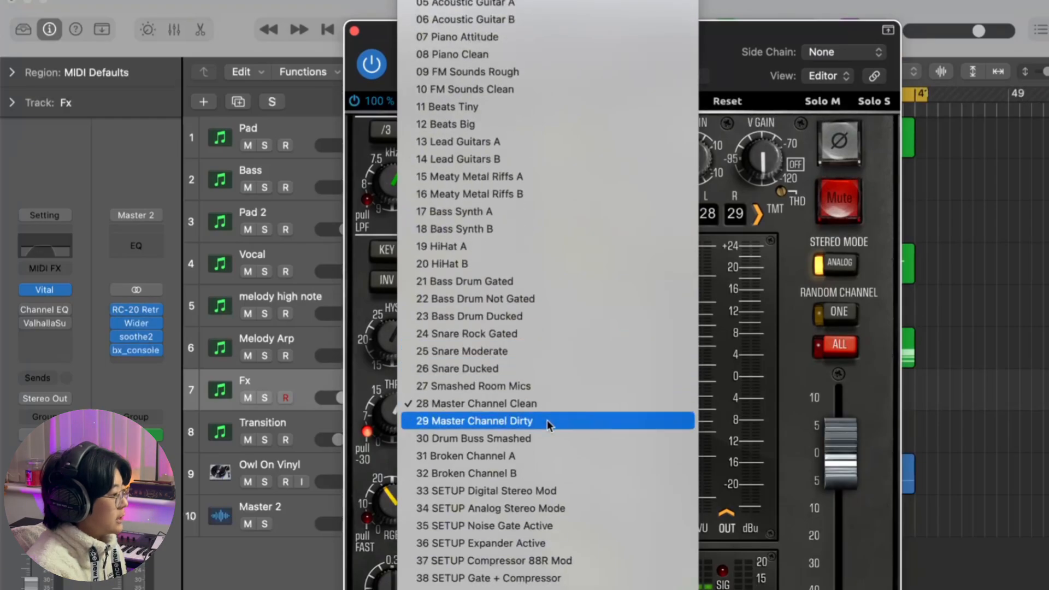
pyautogui.click(555, 422)
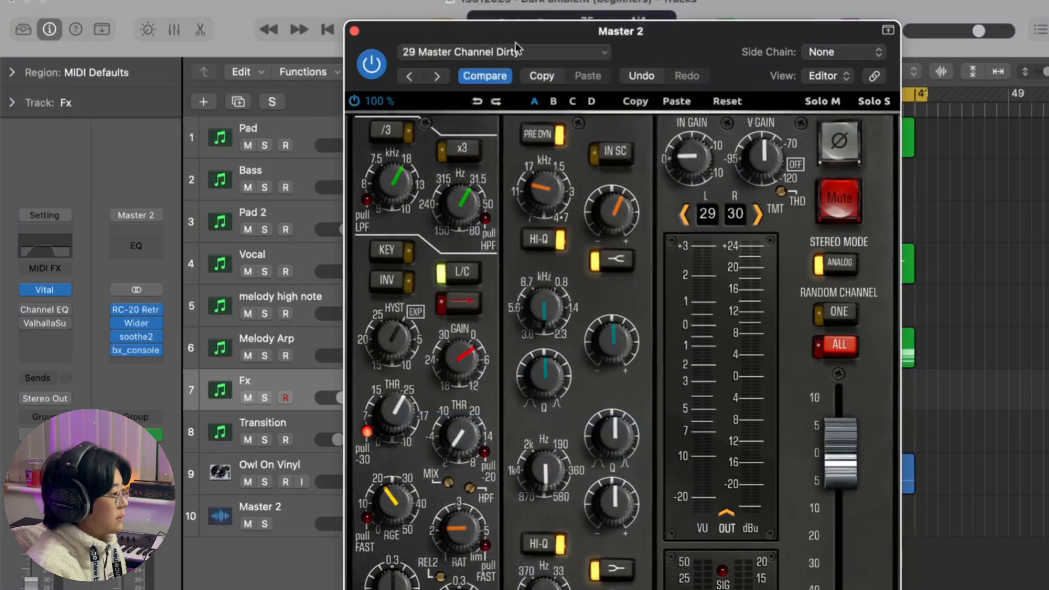
pyautogui.click(354, 31)
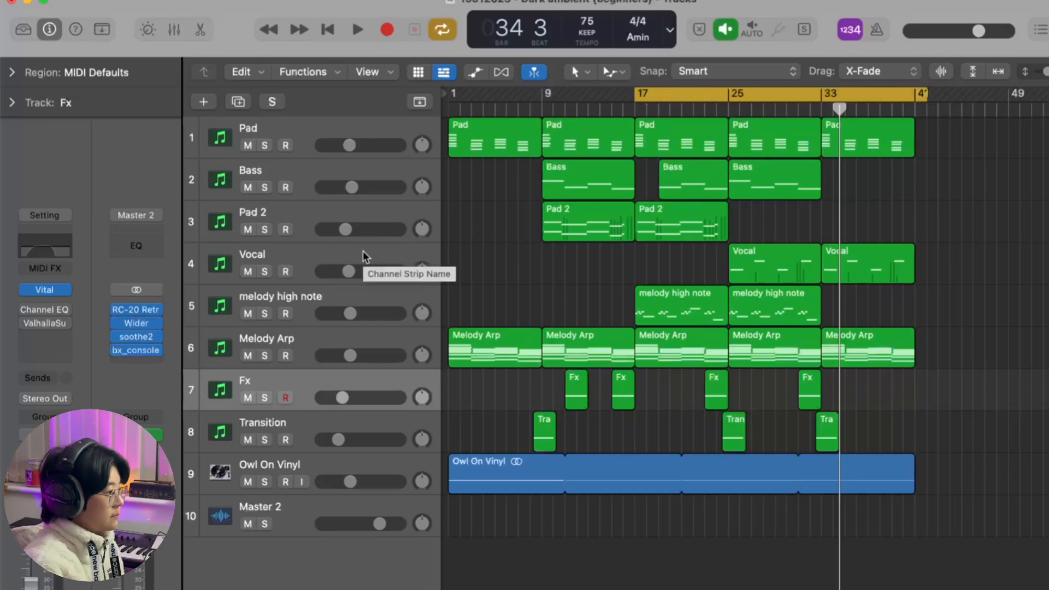
# Step: During playback, lower the Bass track's Channel EQ high-cut frequency slightly and raise its volume to about -9.8 dB
pyautogui.press('space')
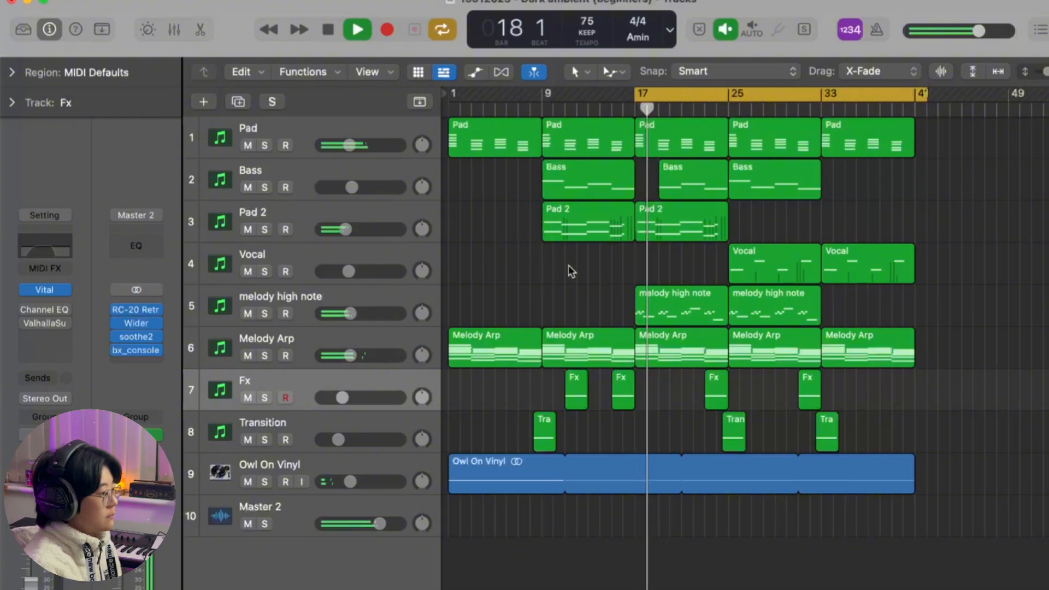
pyautogui.click(343, 299)
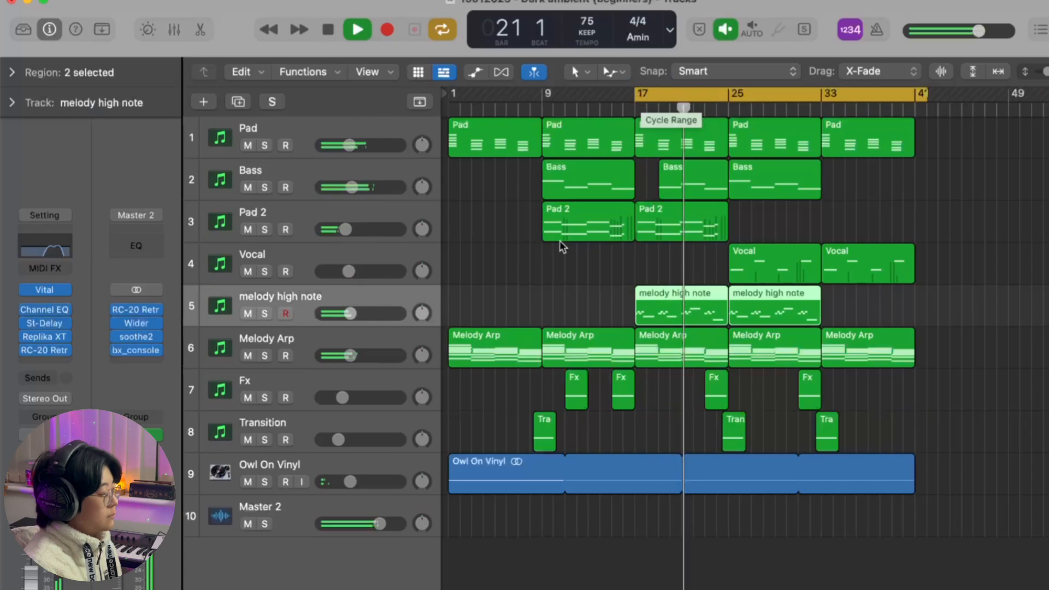
pyautogui.click(380, 173)
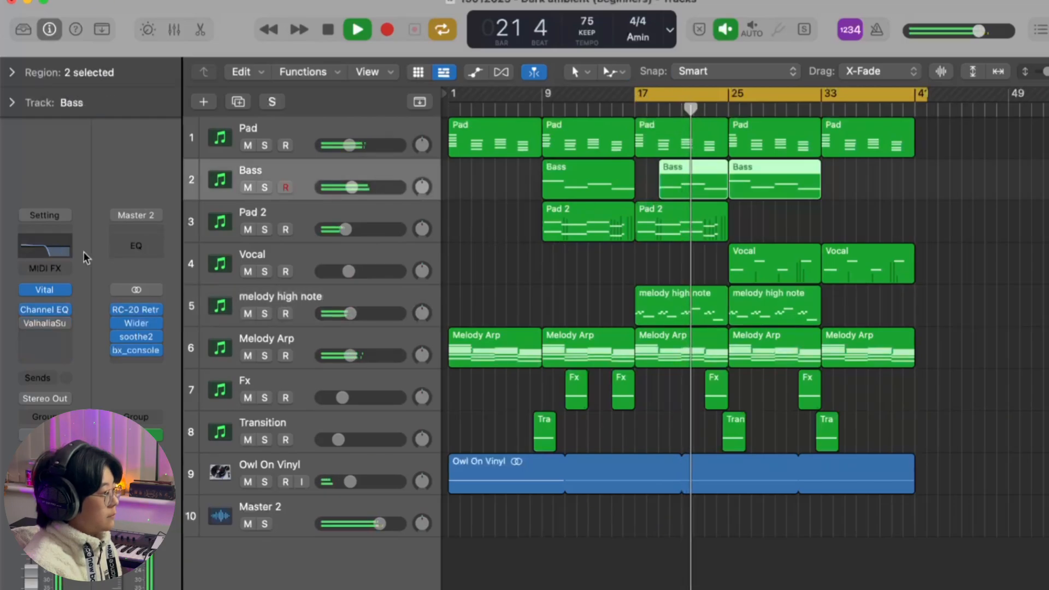
pyautogui.click(50, 247)
pyautogui.moveTo(592, 363); pyautogui.dragTo(586, 363)
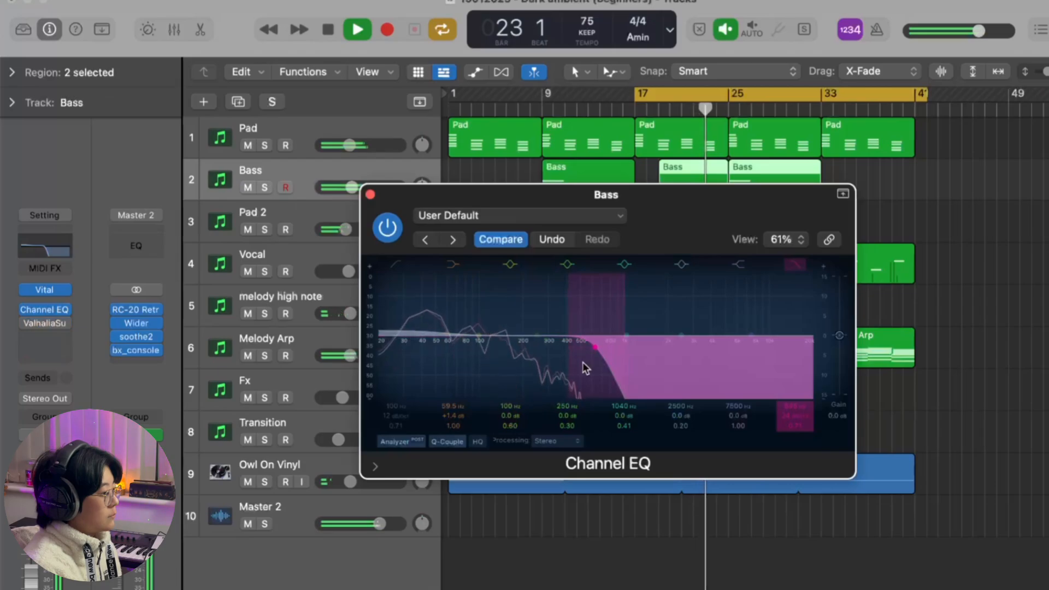
pyautogui.click(371, 194)
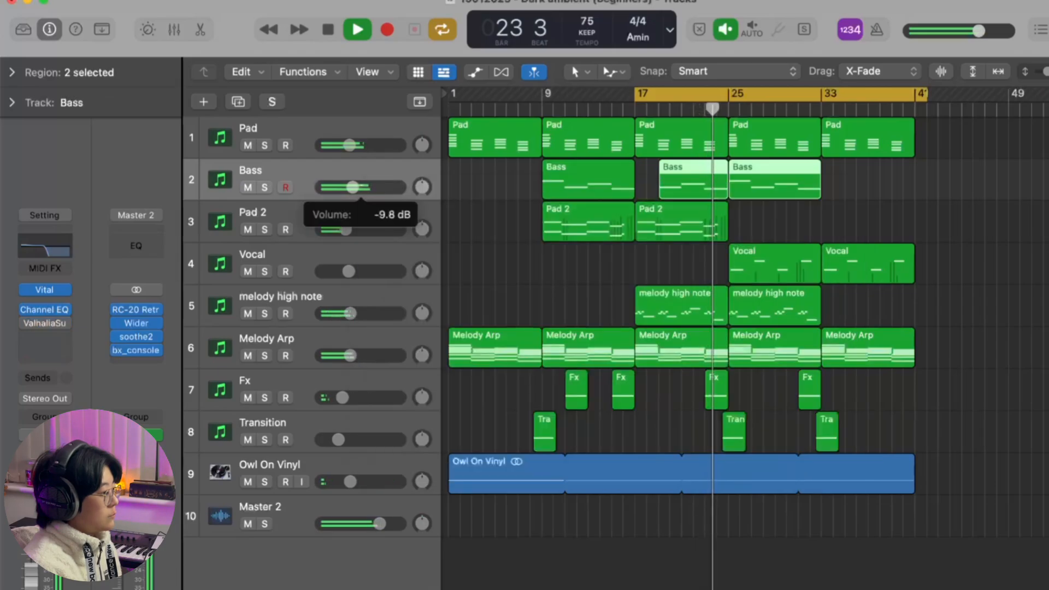
pyautogui.click(491, 218)
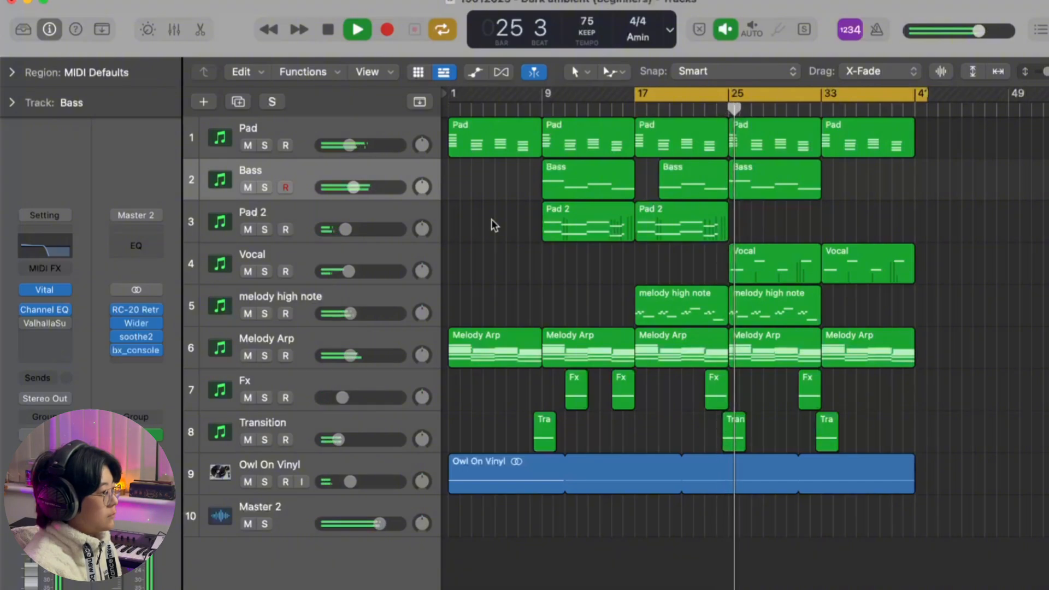
# Step: With the Vocal track soloed, set its Tremolo depth to 75% and smoothing to 80%, and unsolo it
pyautogui.click(369, 253)
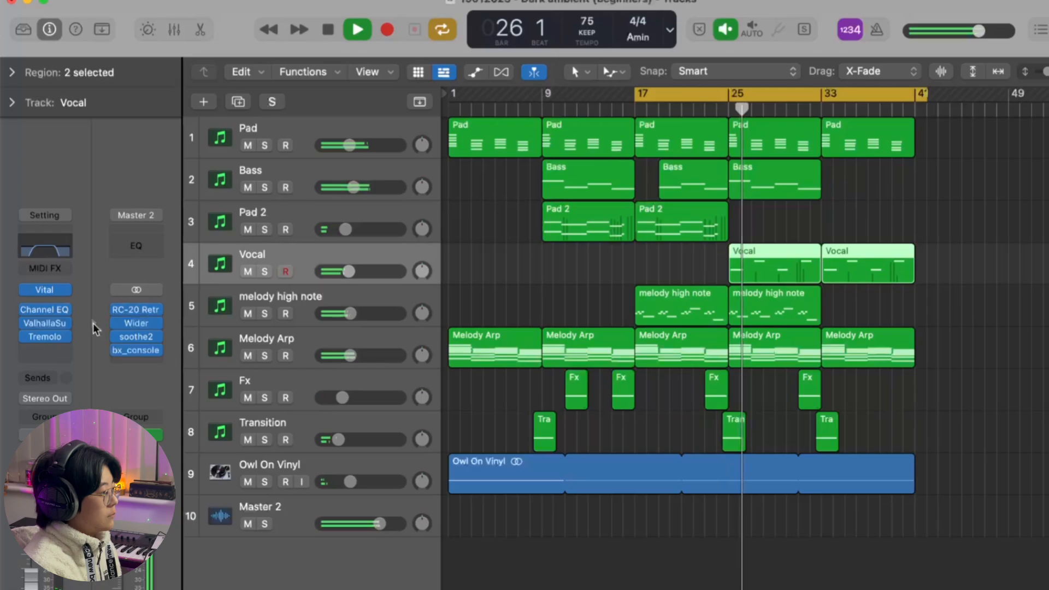
pyautogui.click(48, 335)
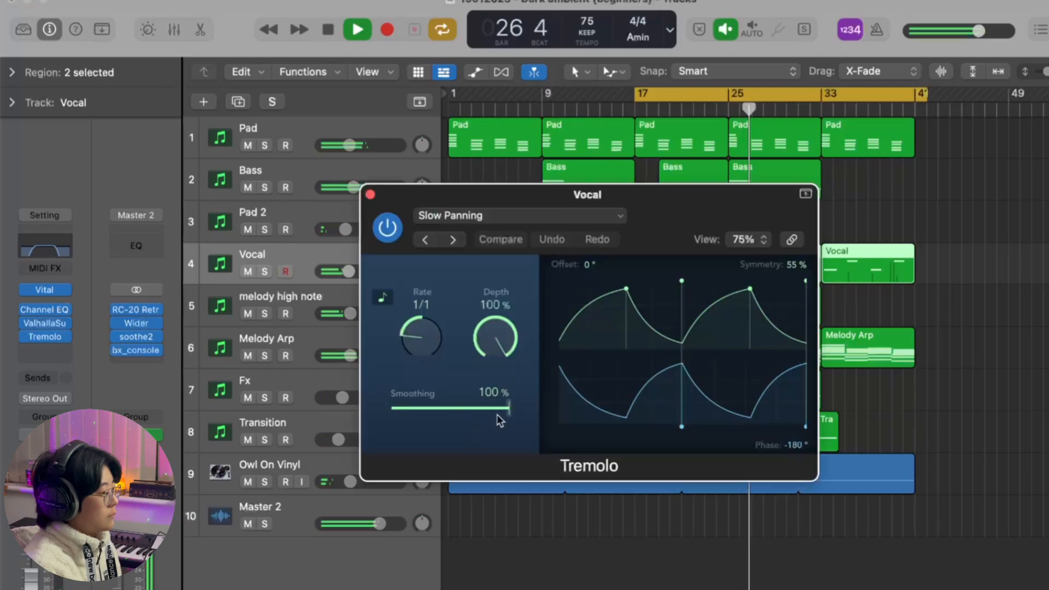
pyautogui.press('s')
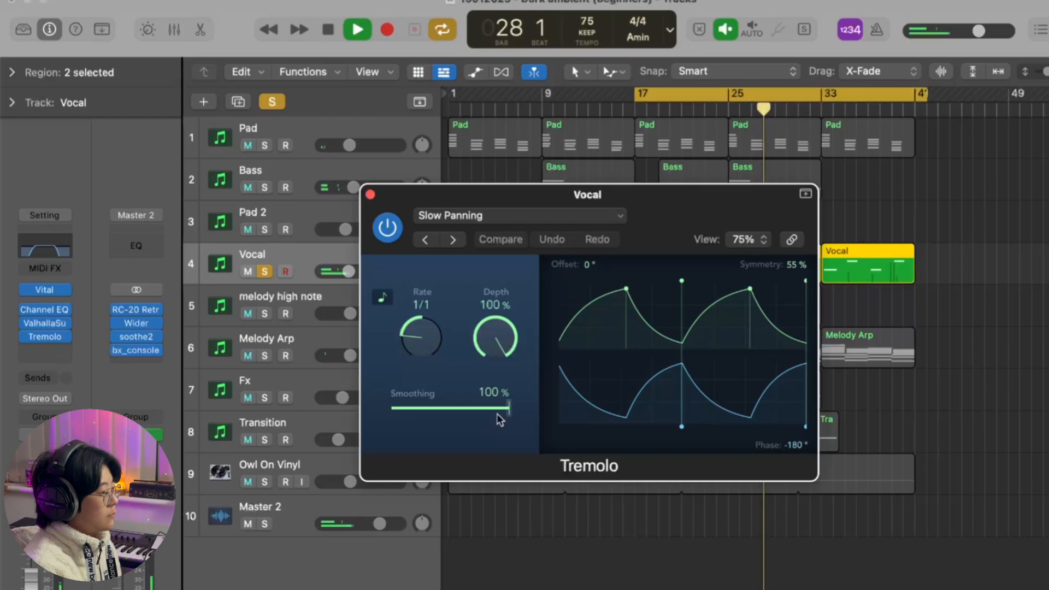
pyautogui.moveTo(497, 415); pyautogui.dragTo(472, 409)
pyautogui.moveTo(495, 333); pyautogui.dragTo(501, 398)
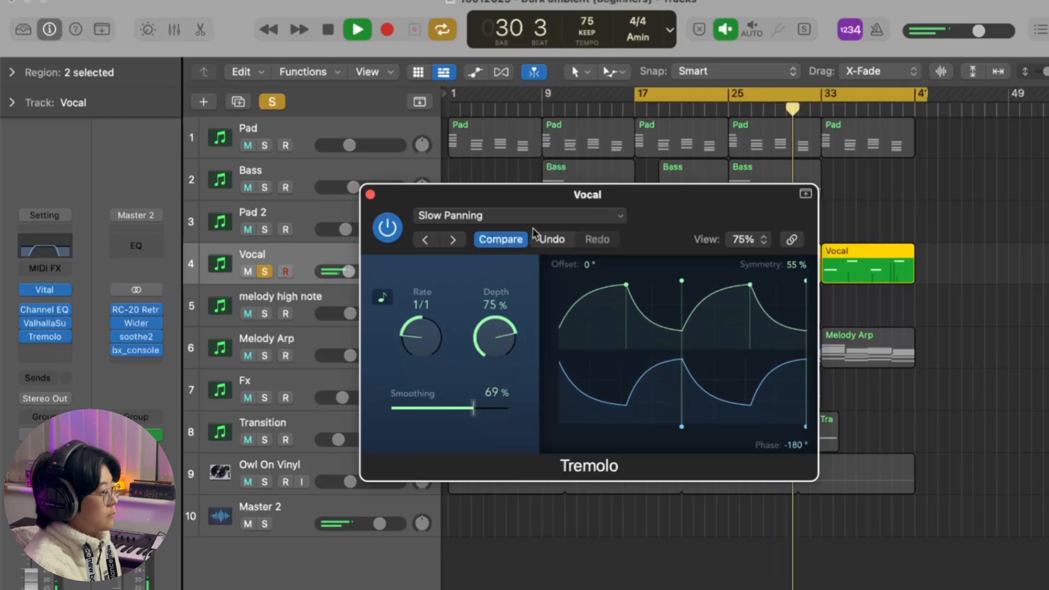
pyautogui.moveTo(451, 404); pyautogui.dragTo(465, 412)
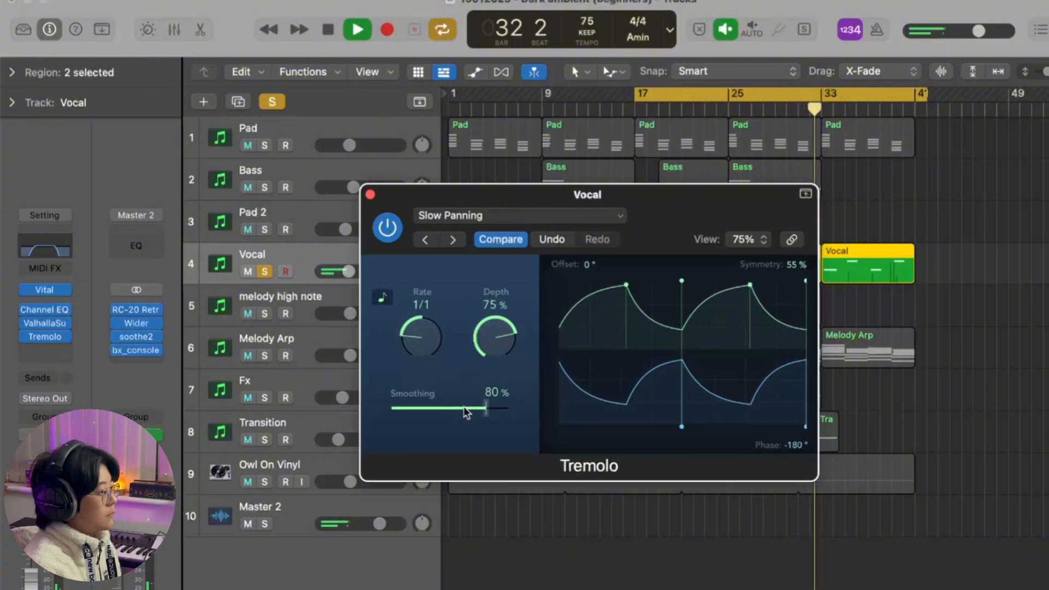
pyautogui.press('s')
pyautogui.click(370, 194)
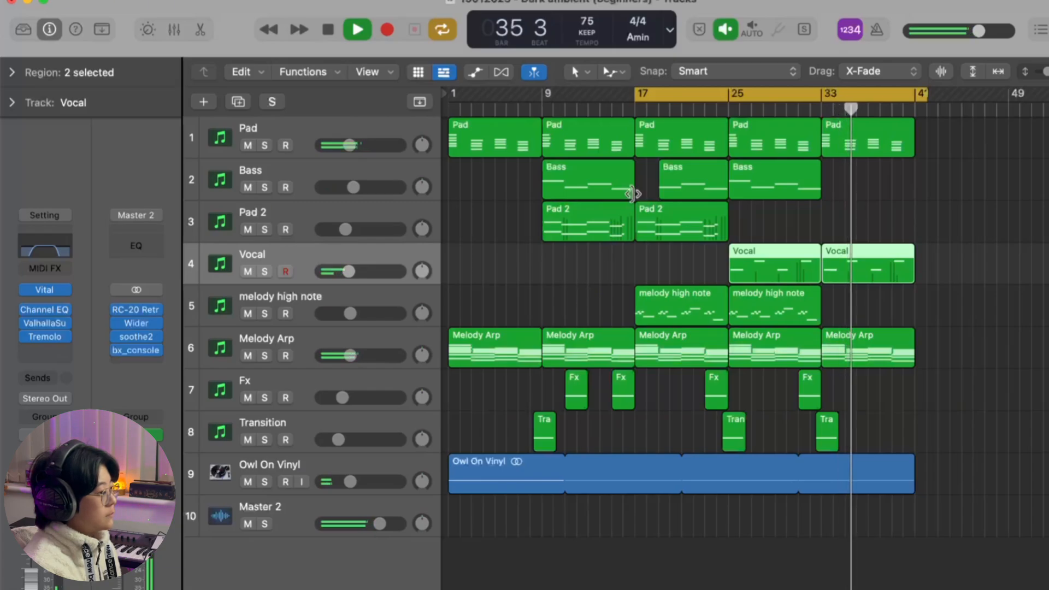
# Step: Stop playback and insert iZotope's Ozone 10 Elements in stereo after bx_console on the master channel
pyautogui.press('space')
pyautogui.click(532, 296)
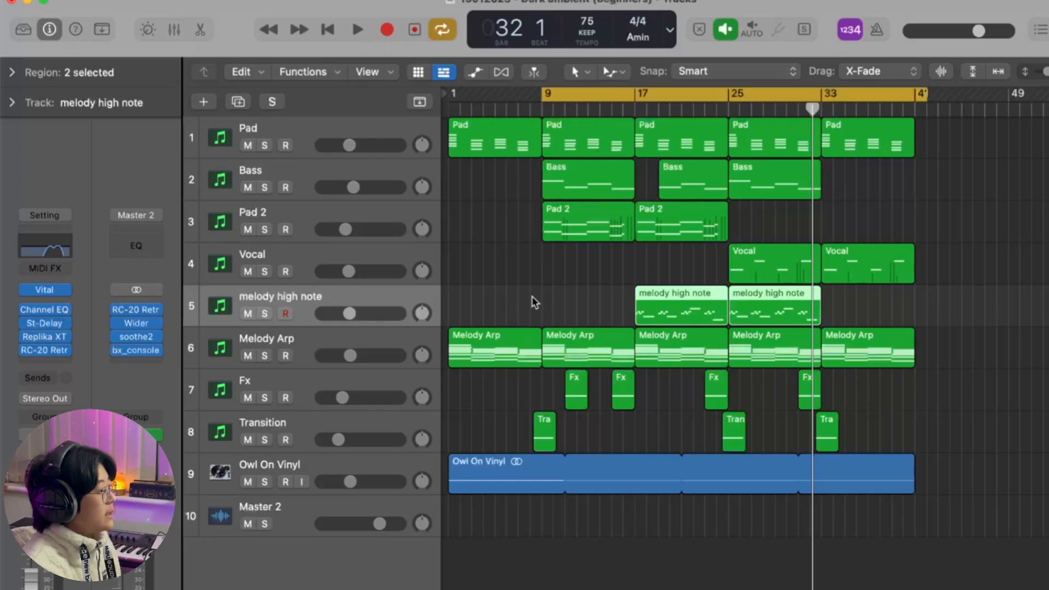
pyautogui.click(144, 363)
pyautogui.moveTo(340, 339)
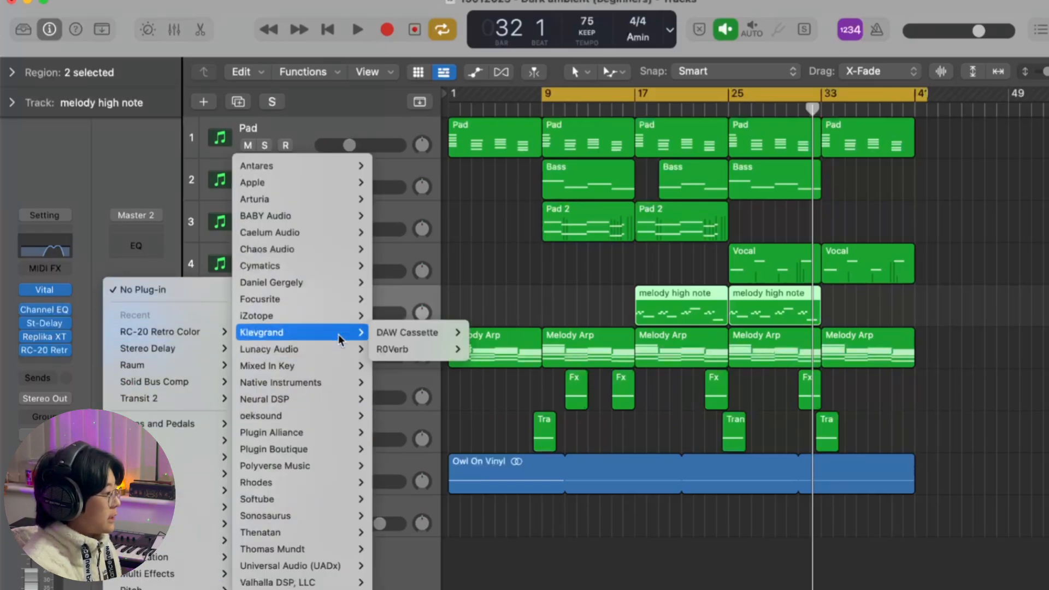
pyautogui.moveTo(339, 316)
pyautogui.moveTo(452, 368)
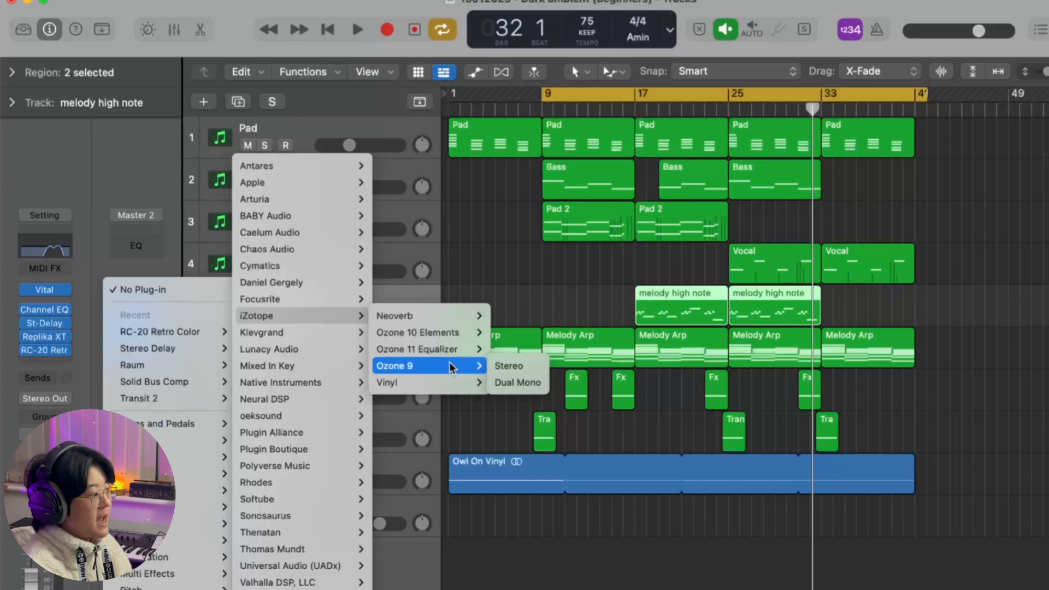
pyautogui.moveTo(448, 336)
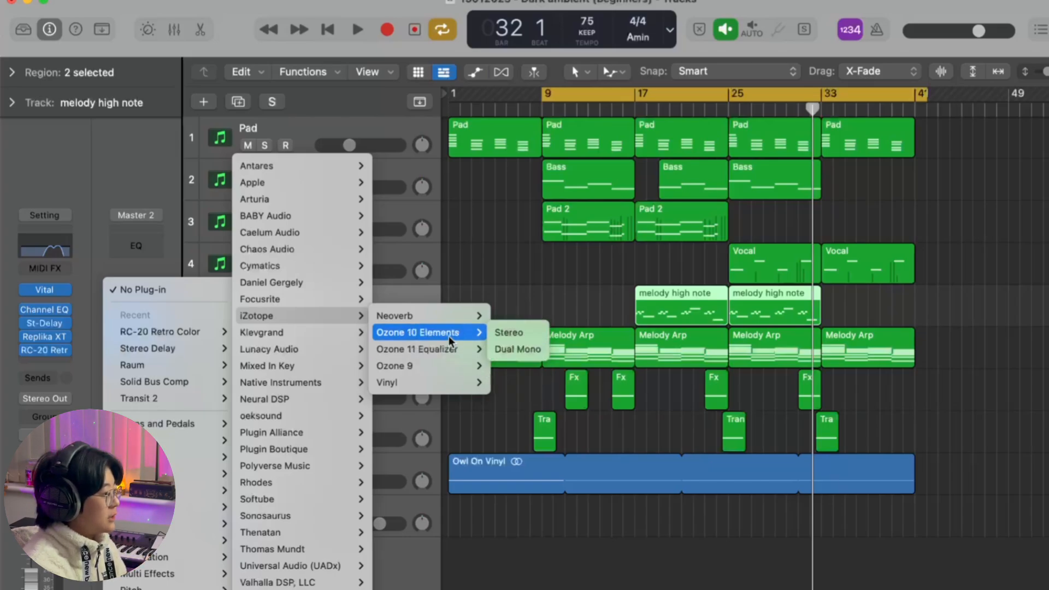
pyautogui.click(508, 332)
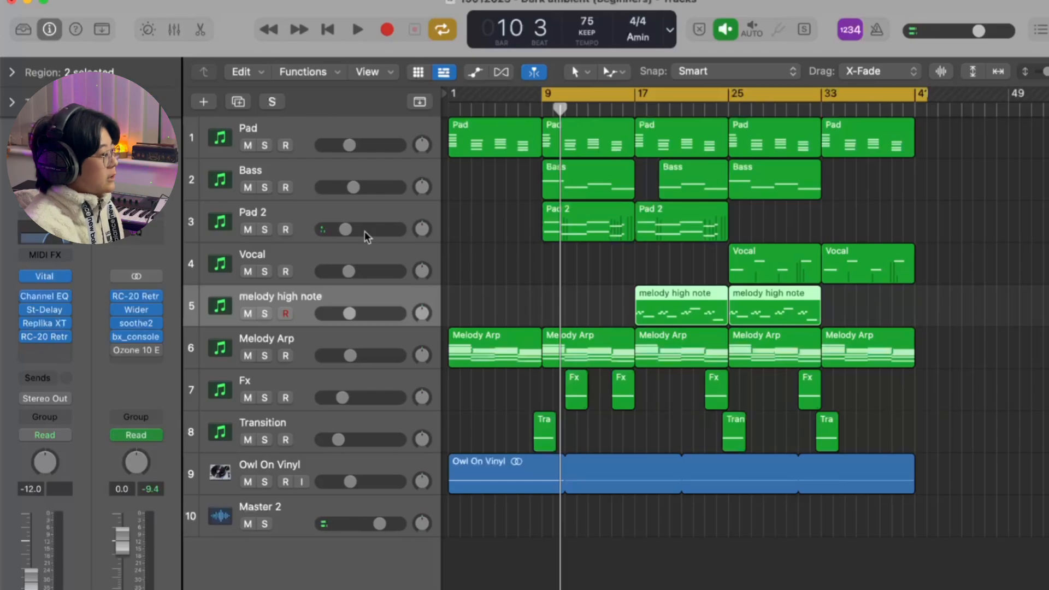
# Step: Run Ozone's Master Assistant while the track plays and choose the Cinematic target
pyautogui.moveTo(114, 353)
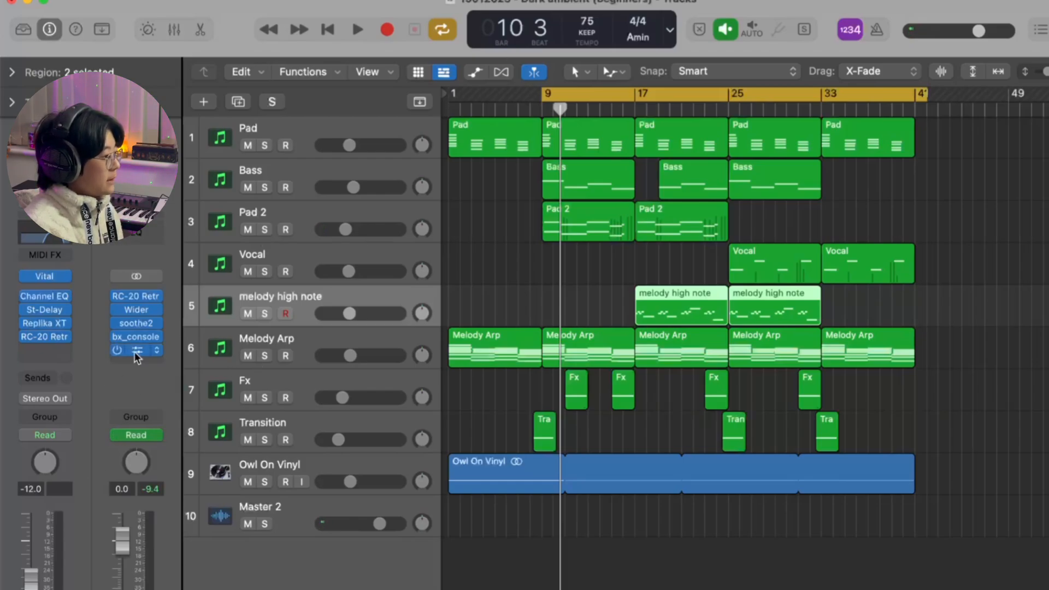
pyautogui.click(134, 352)
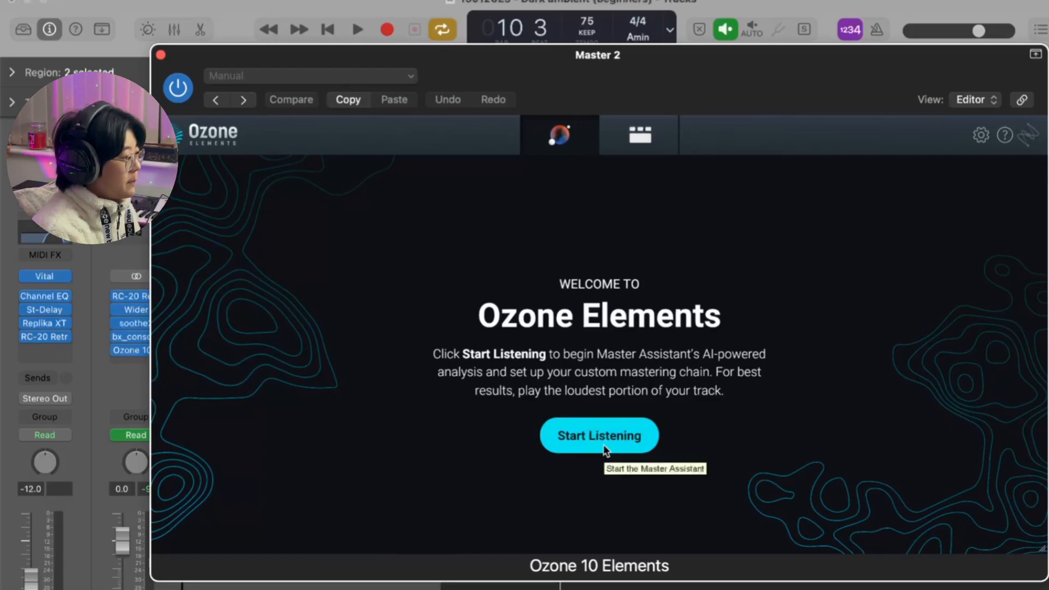
pyautogui.moveTo(686, 100); pyautogui.dragTo(703, 526)
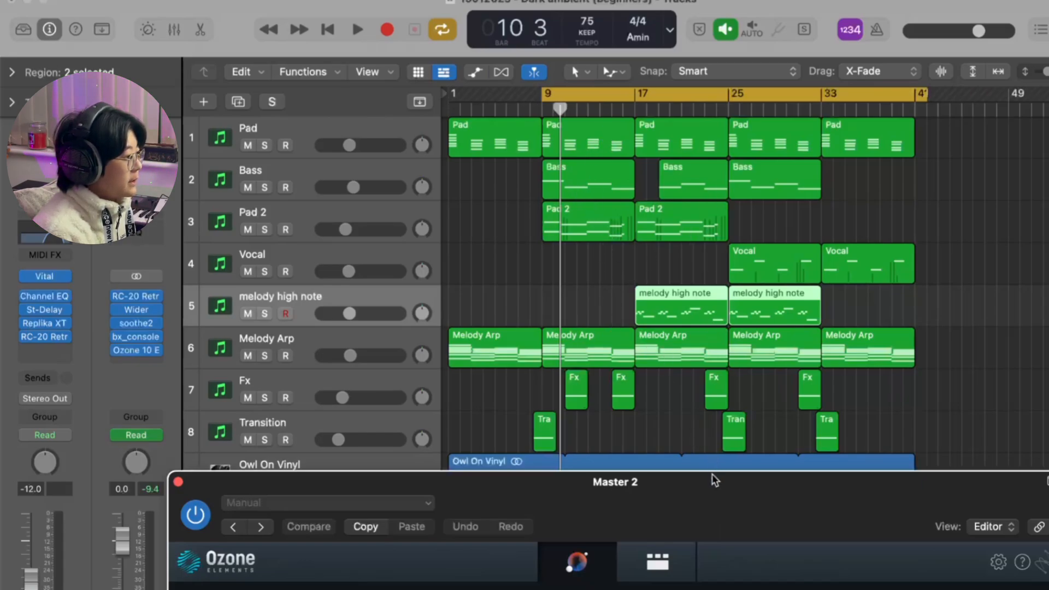
pyautogui.moveTo(714, 477); pyautogui.dragTo(695, 155)
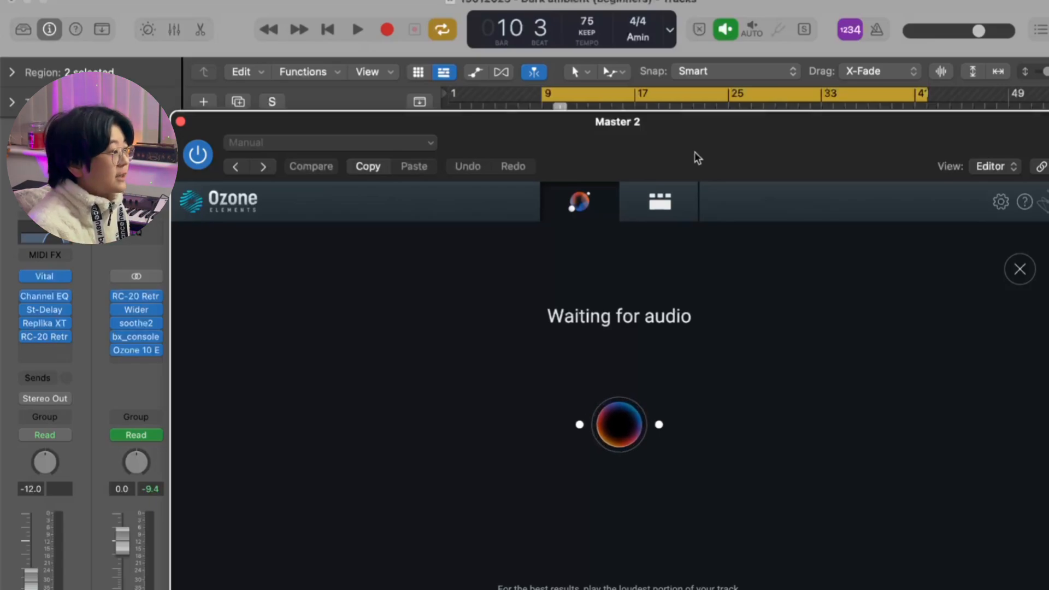
pyautogui.press('space')
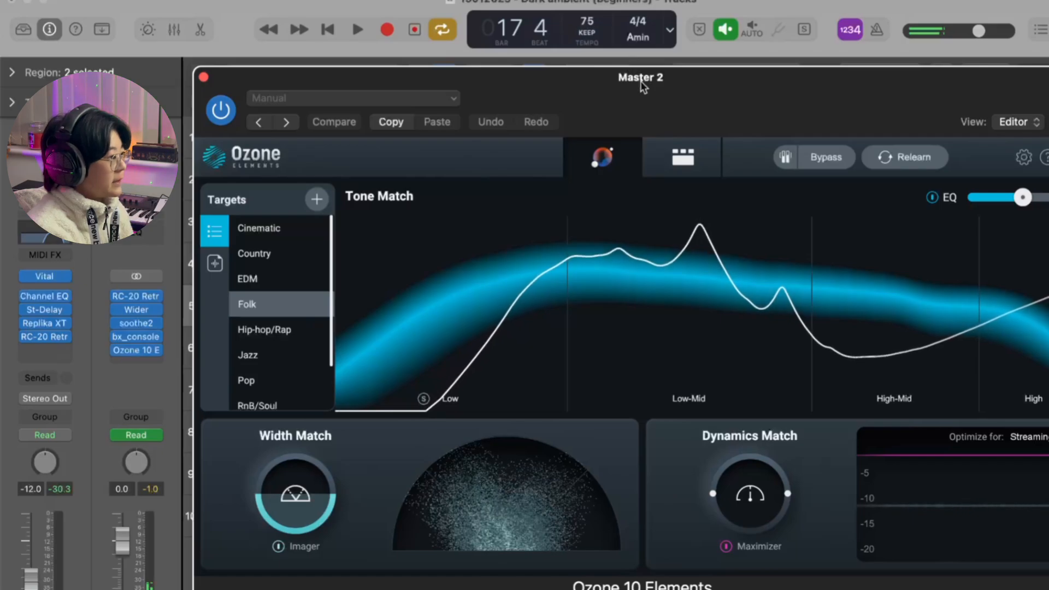
pyautogui.click(275, 232)
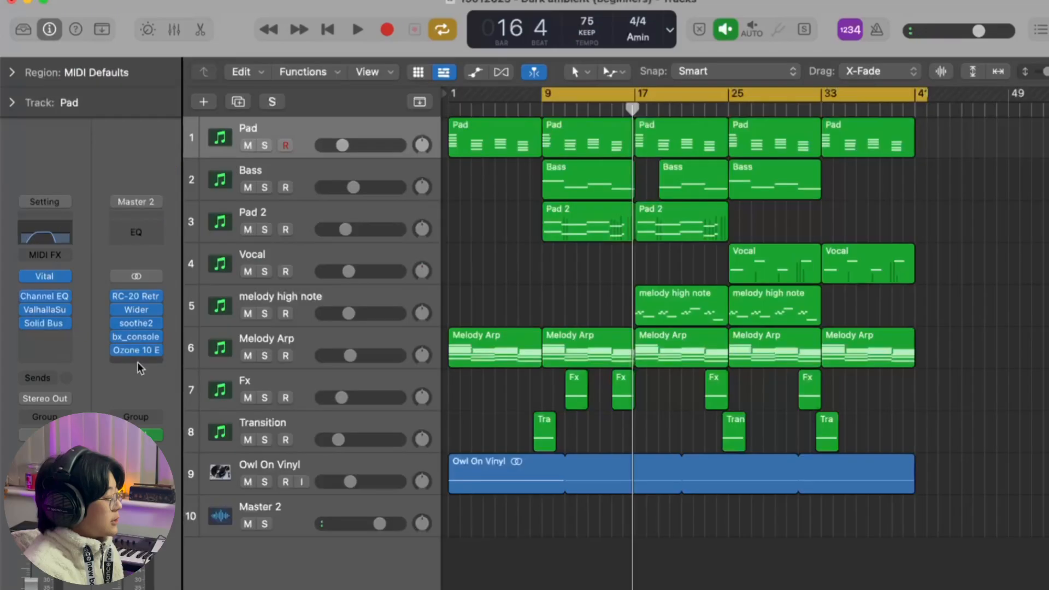
# Step: Insert the Youlean Loudness Meter after Ozone on the master channel, place Ozone's window beside the meter, and close Ozone
pyautogui.click(134, 361)
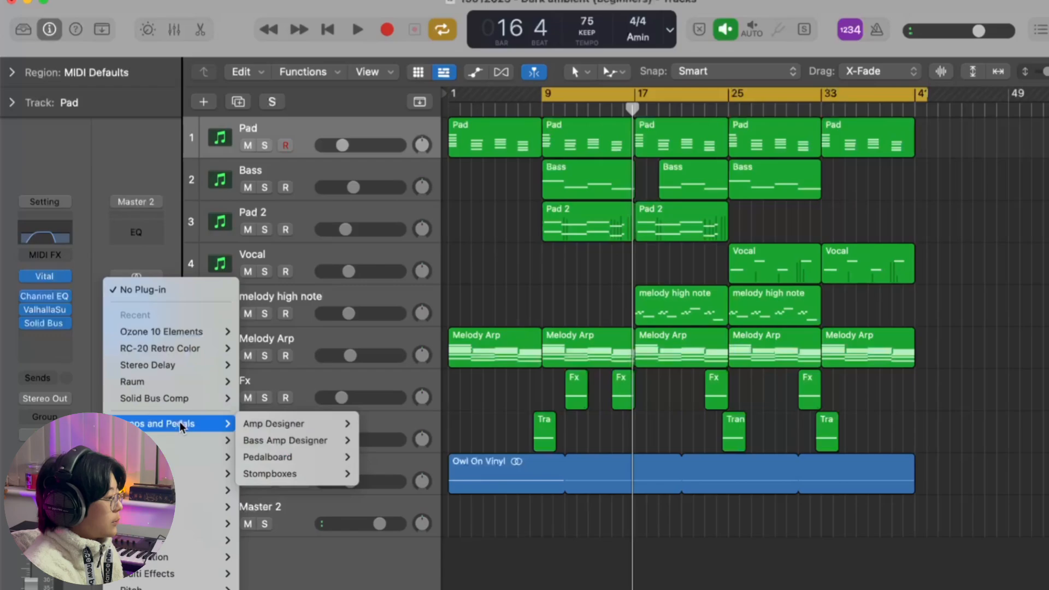
pyautogui.moveTo(159, 589)
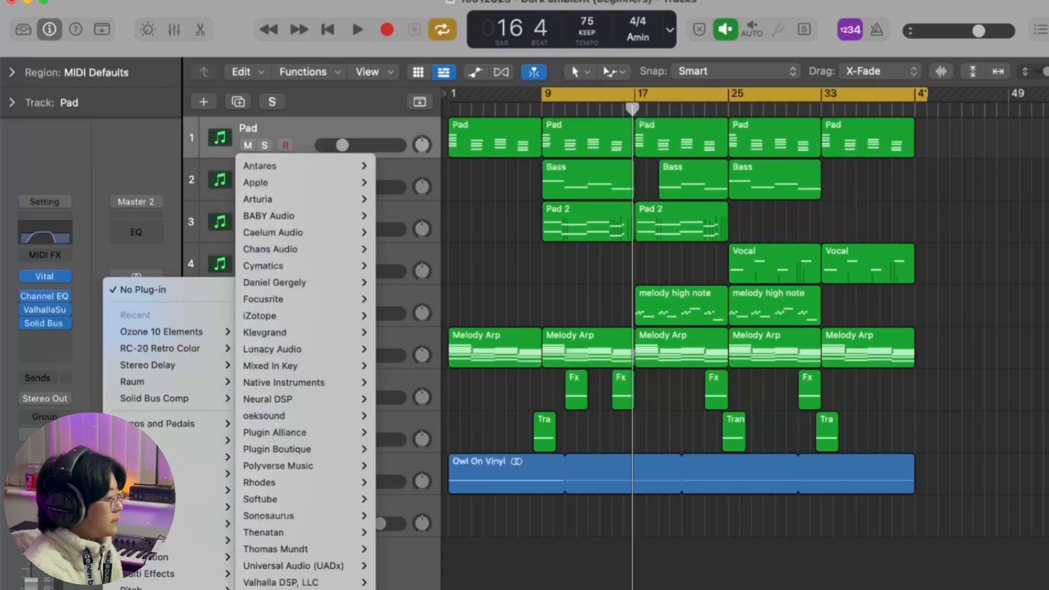
pyautogui.click(438, 589)
pyautogui.moveTo(817, 87); pyautogui.dragTo(704, 57)
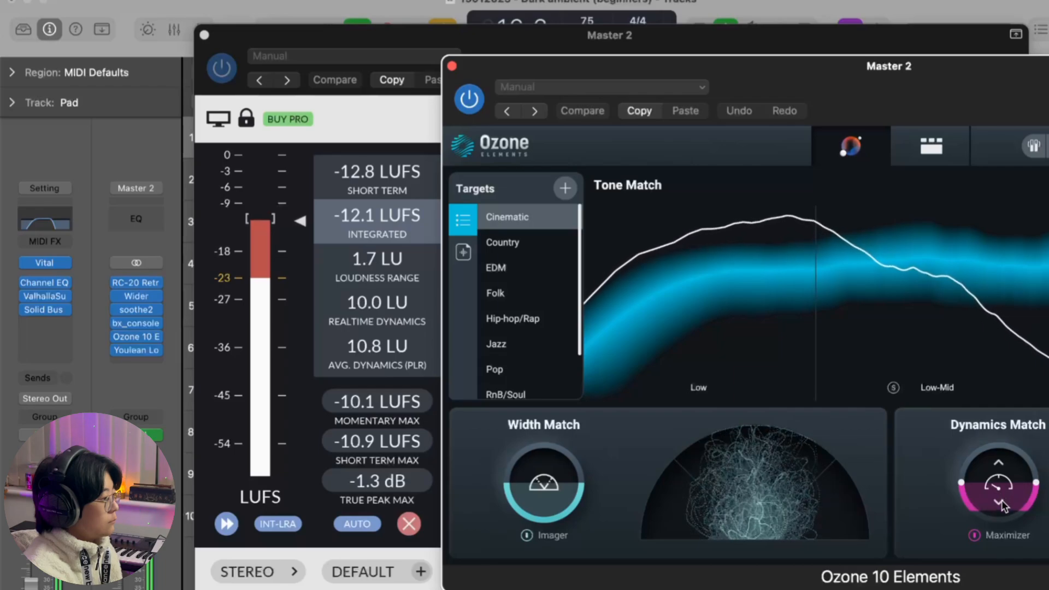
pyautogui.click(451, 66)
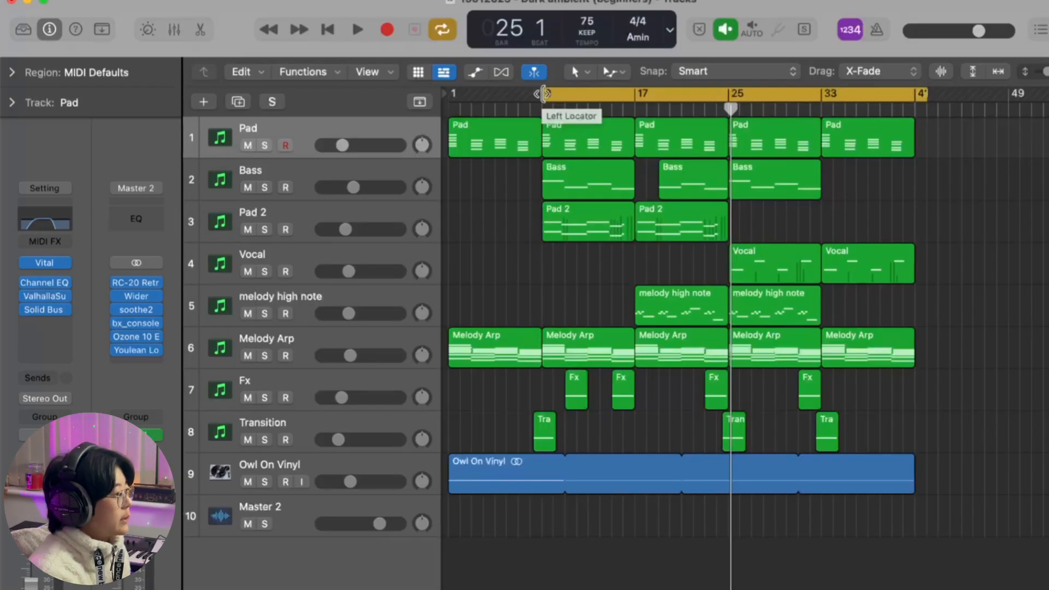
# Step: Extend the cycle range back to bar 1 and check the integrated loudness in the Youlean meter
pyautogui.moveTo(544, 94); pyautogui.dragTo(451, 95)
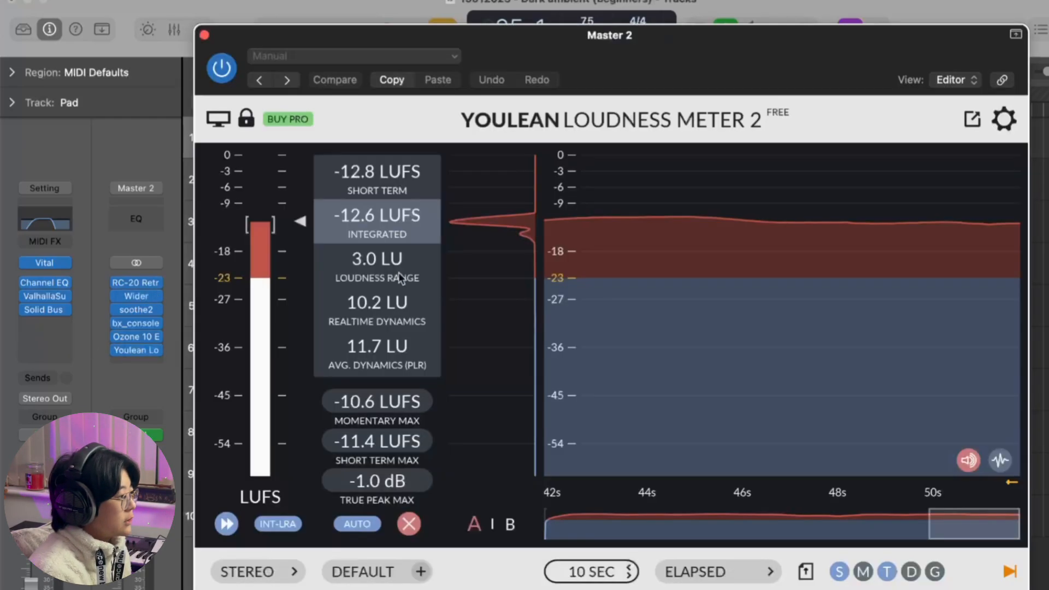
pyautogui.click(138, 350)
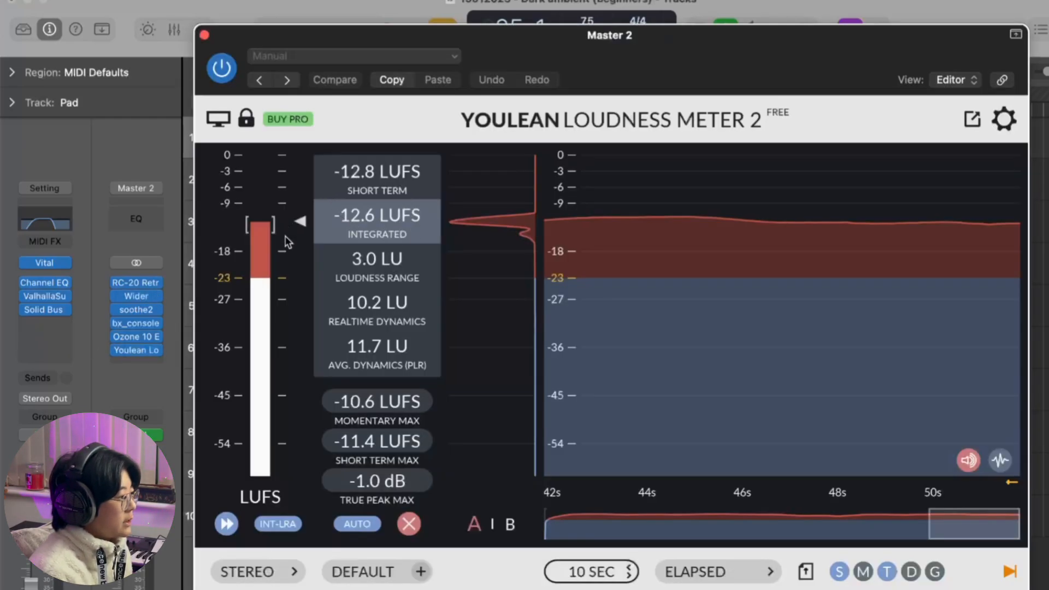
pyautogui.click(204, 34)
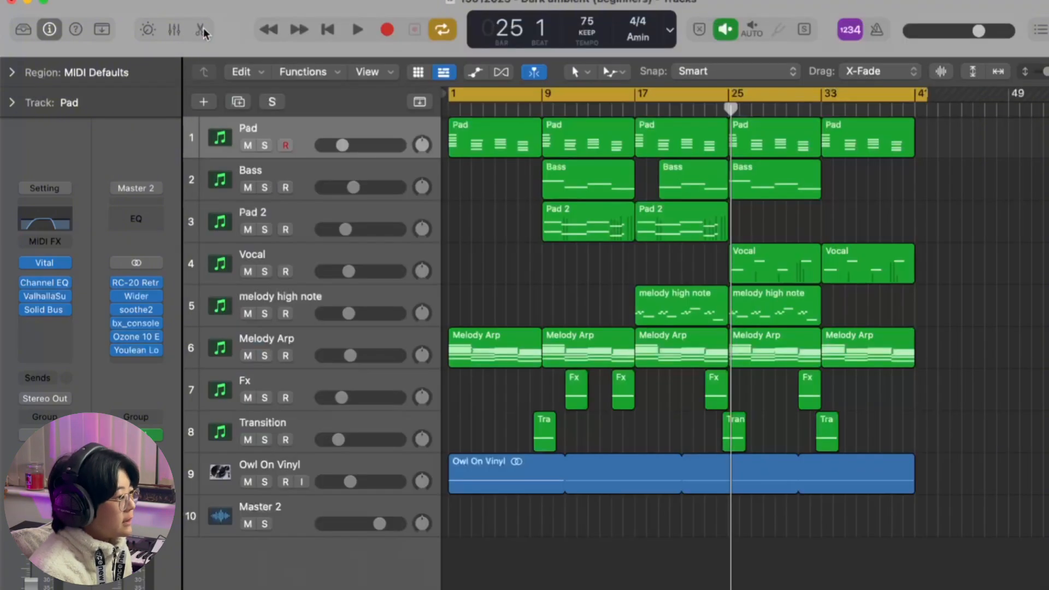